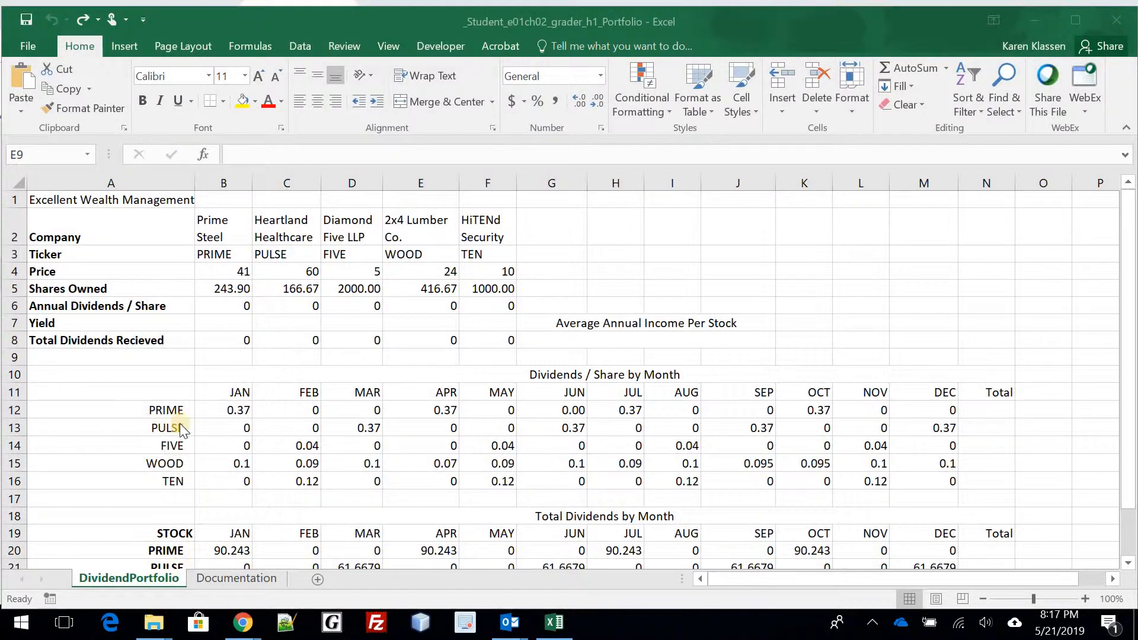
Center and bold the company names and ticker symbols in B2:F3
left_click(240, 228)
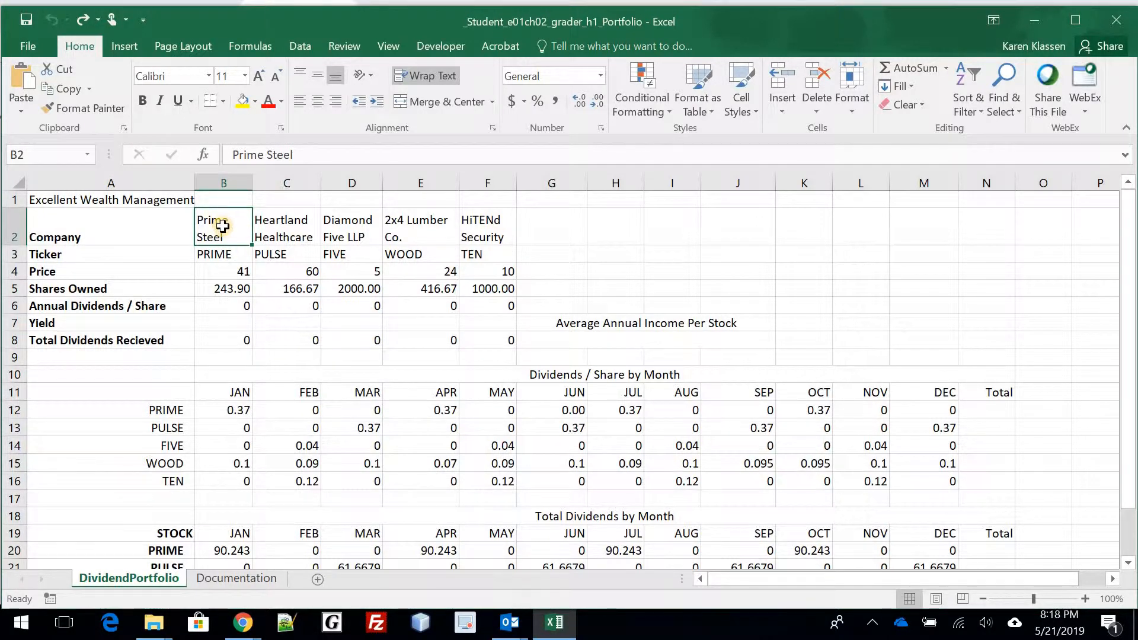
left_click_drag(224, 231, 486, 255)
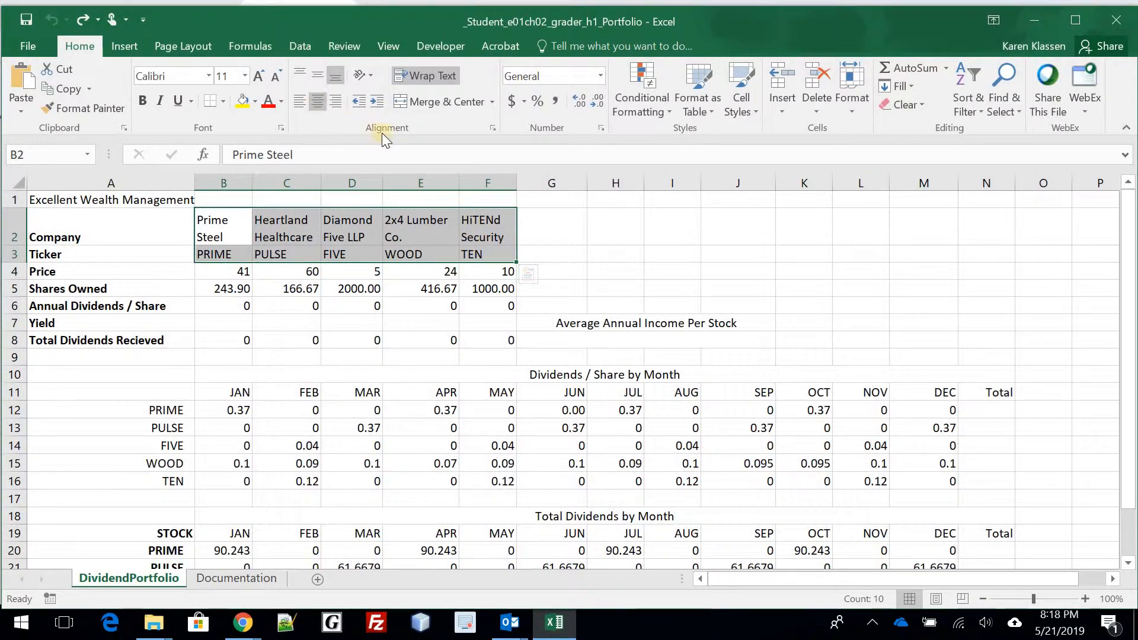
left_click(316, 101)
left_click(142, 101)
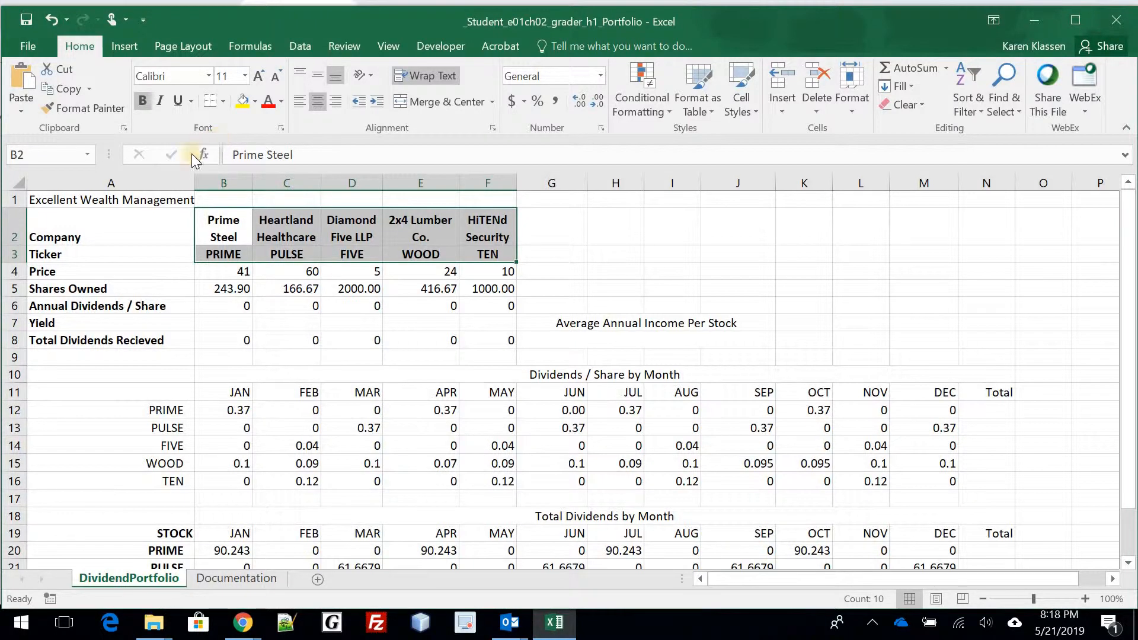
Merge and center the Excellent Wealth Management title across A1:N1
left_click(135, 203)
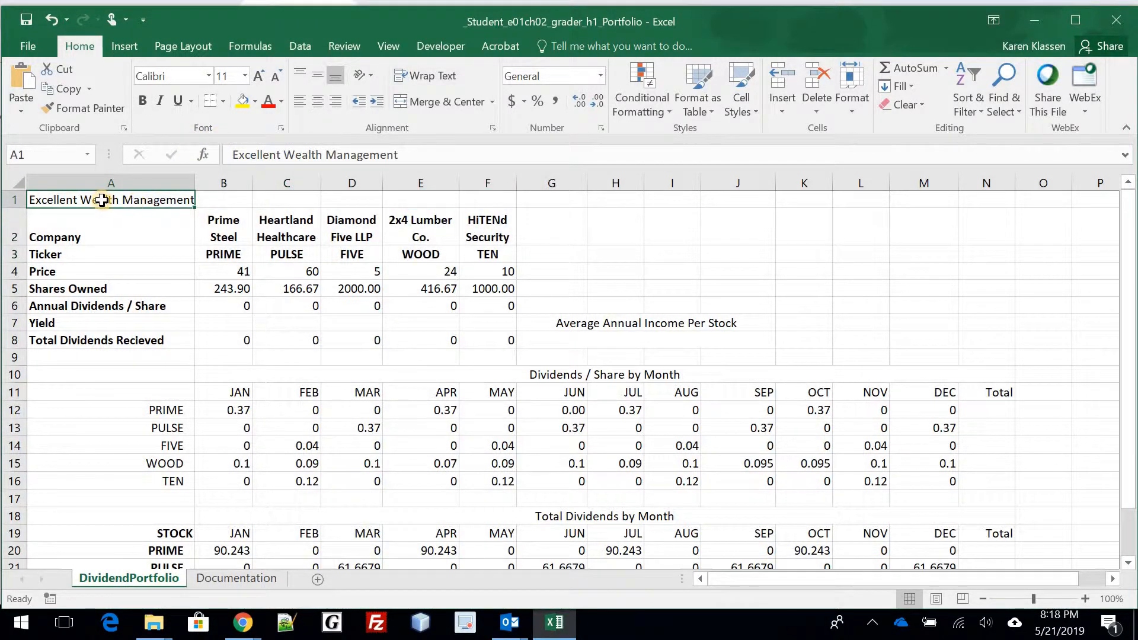
left_click_drag(102, 200, 983, 197)
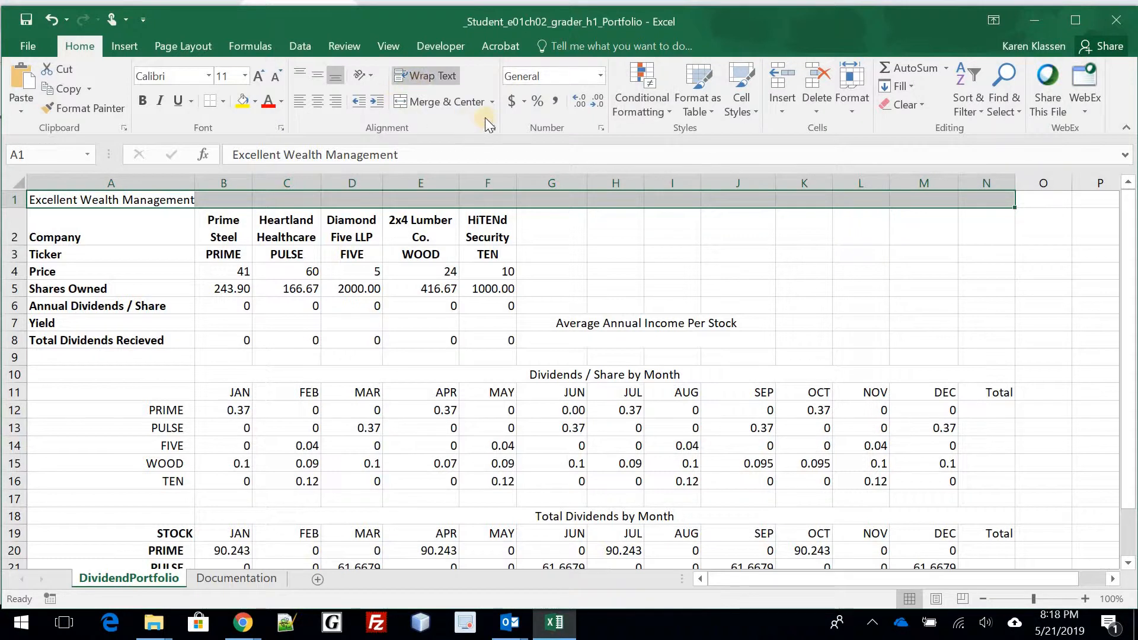
left_click(442, 102)
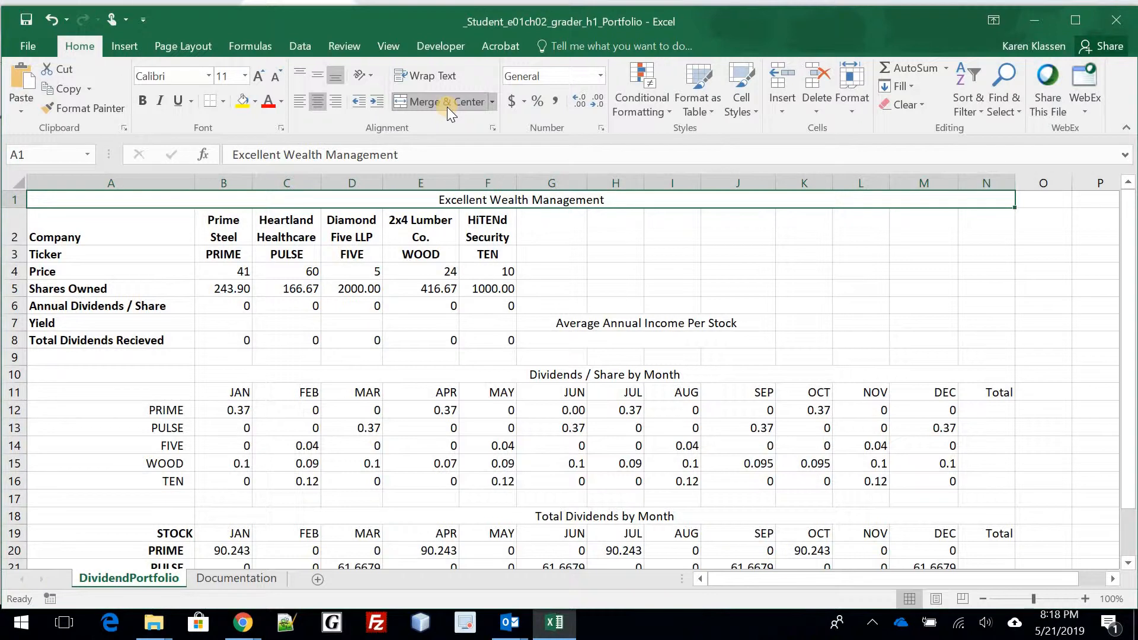
Apply the Title cell style to the merged heading in row 1 and make it bold
left_click(742, 112)
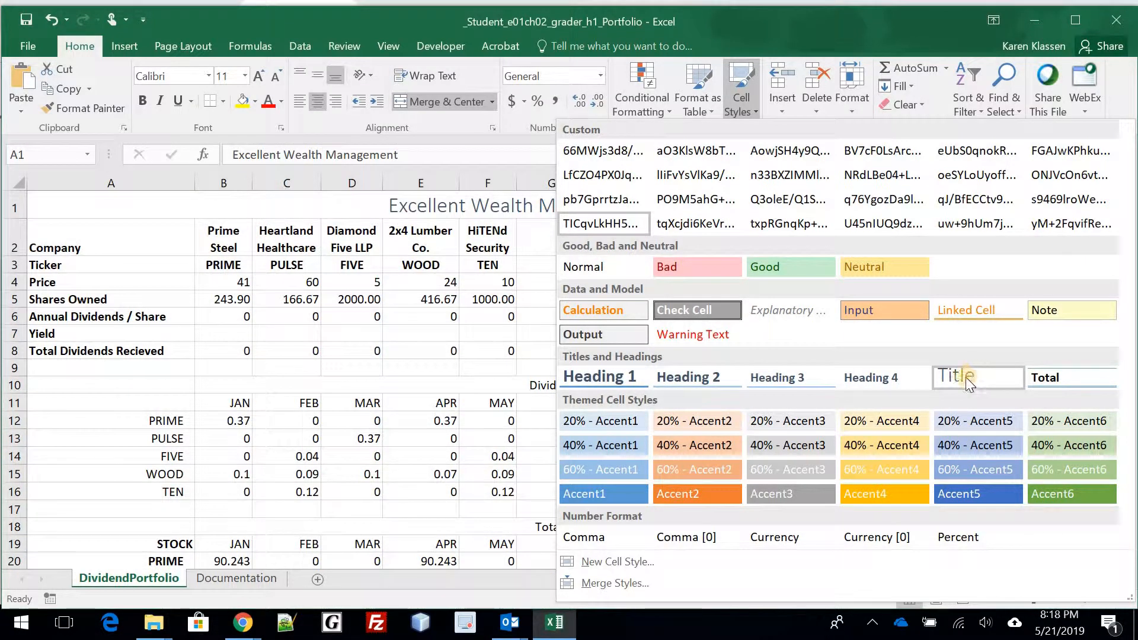
left_click(966, 377)
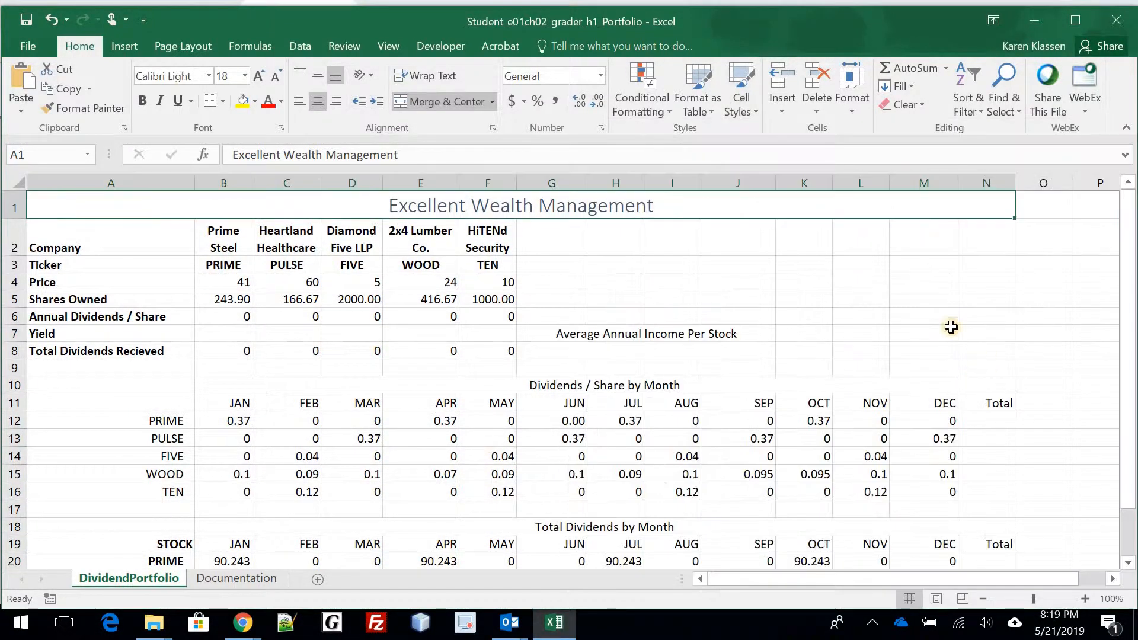
left_click(147, 105)
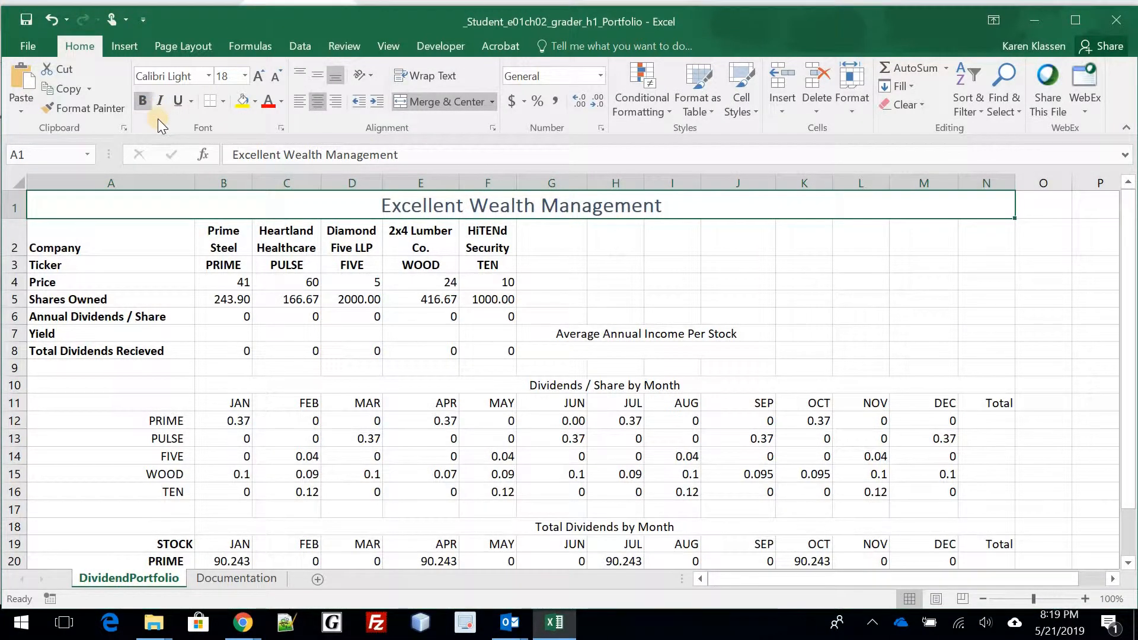
left_click(1051, 420)
Sum the monthly dividends of every stock in the Total cells N12:N16 and N20:N24, and check the formula in N20
scroll(987, 415, "down", 1)
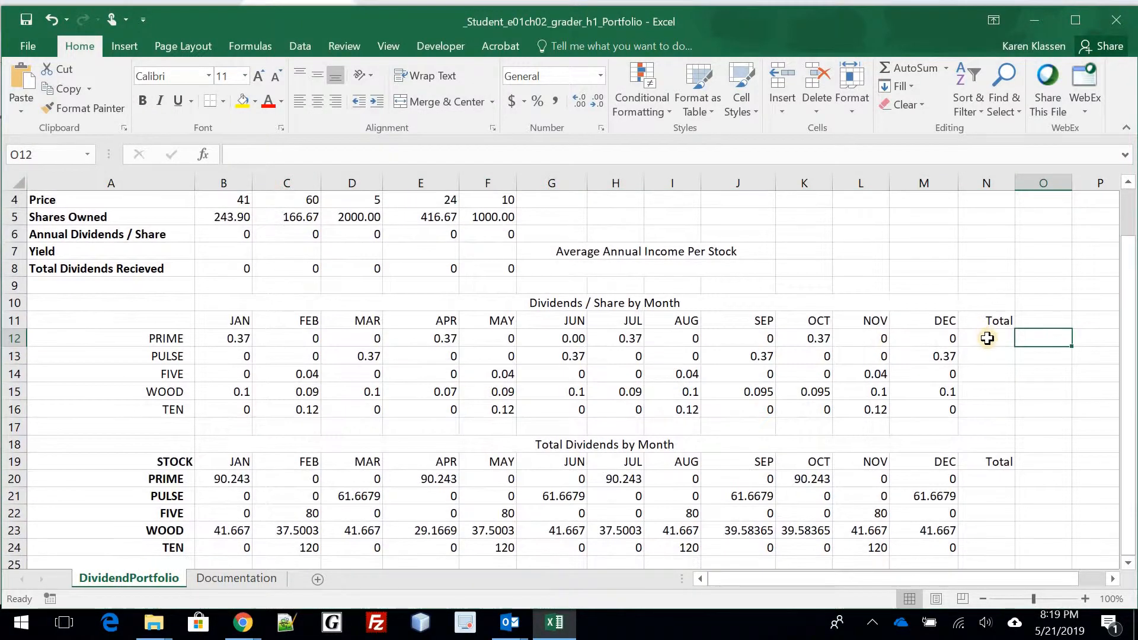
left_click(994, 341)
left_click_drag(994, 341, 993, 407)
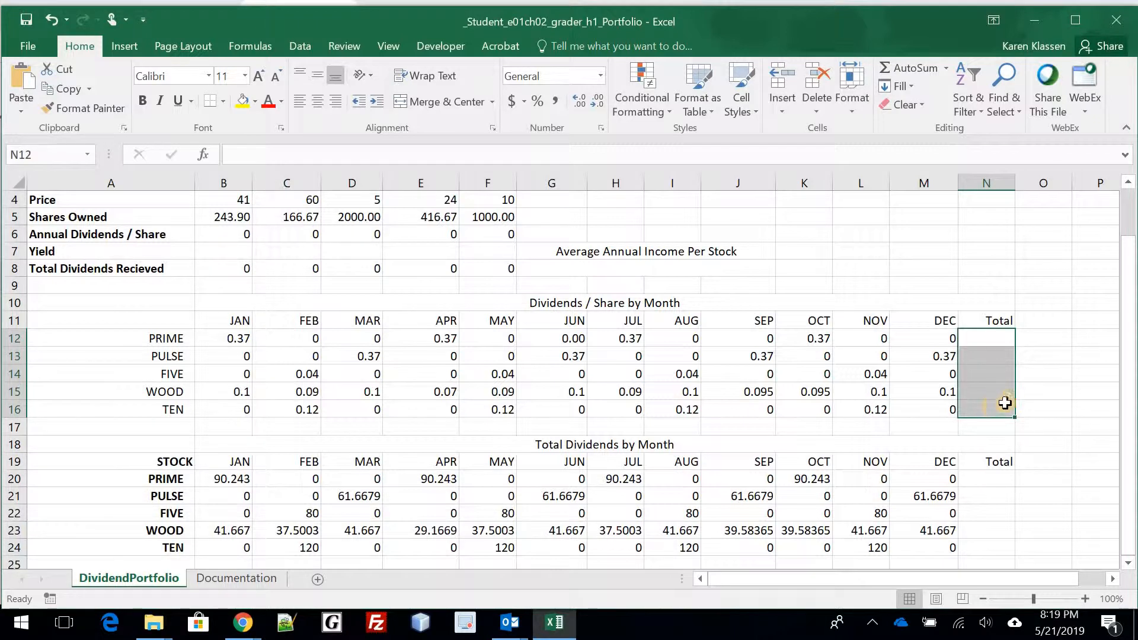
scroll(1008, 441, "down", 1)
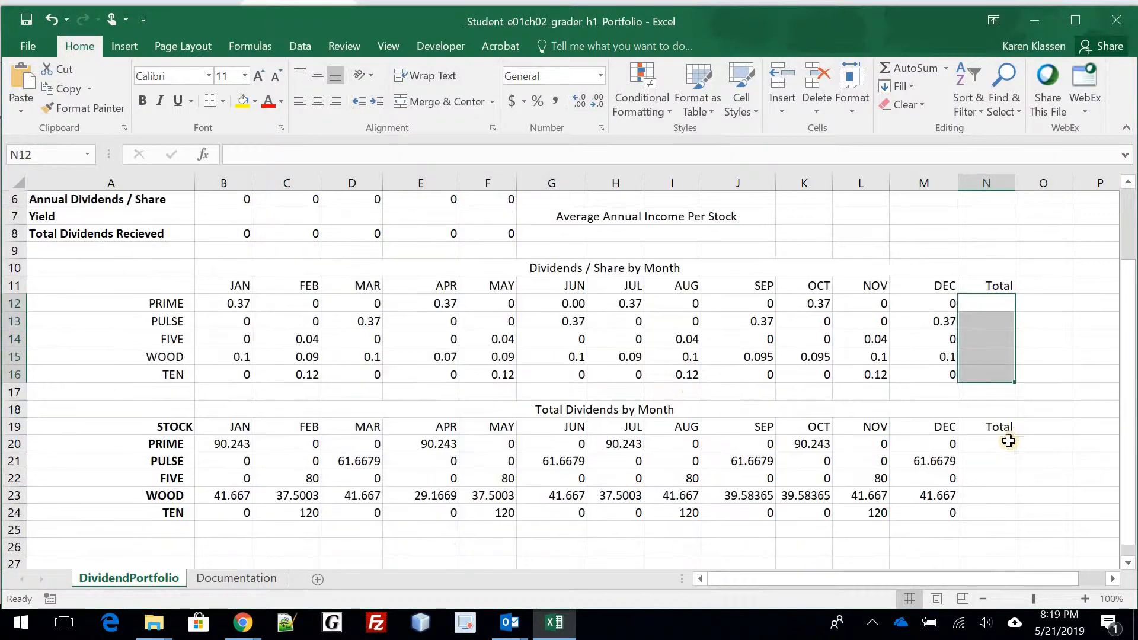
scroll(1008, 442, "down", 1)
left_click(988, 429, "ctrl")
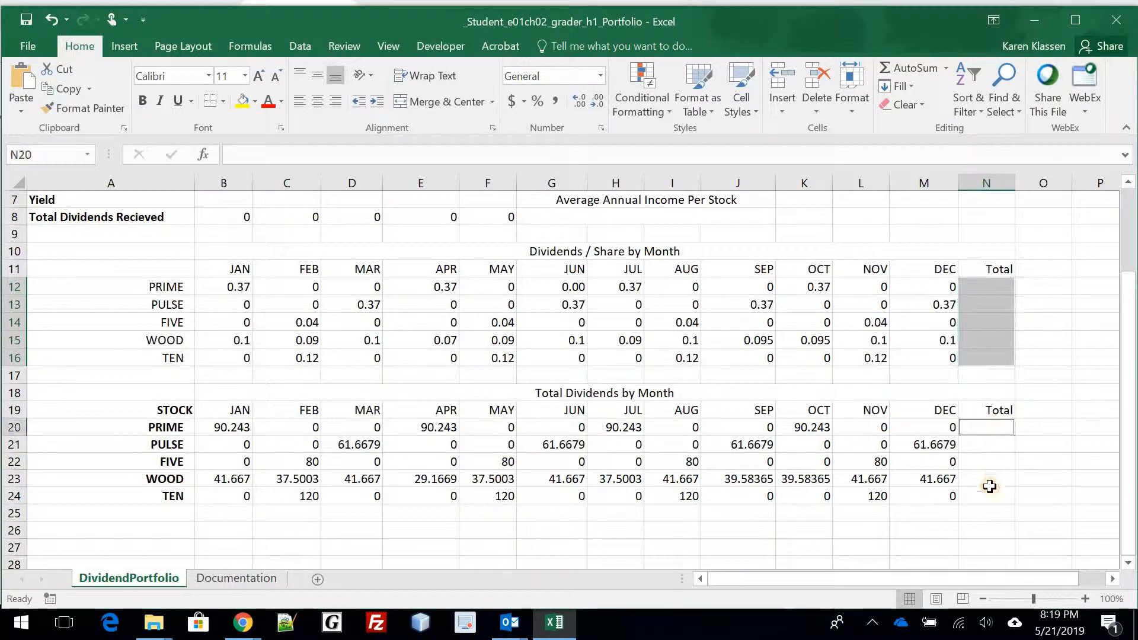
left_click_drag(990, 486, 989, 497)
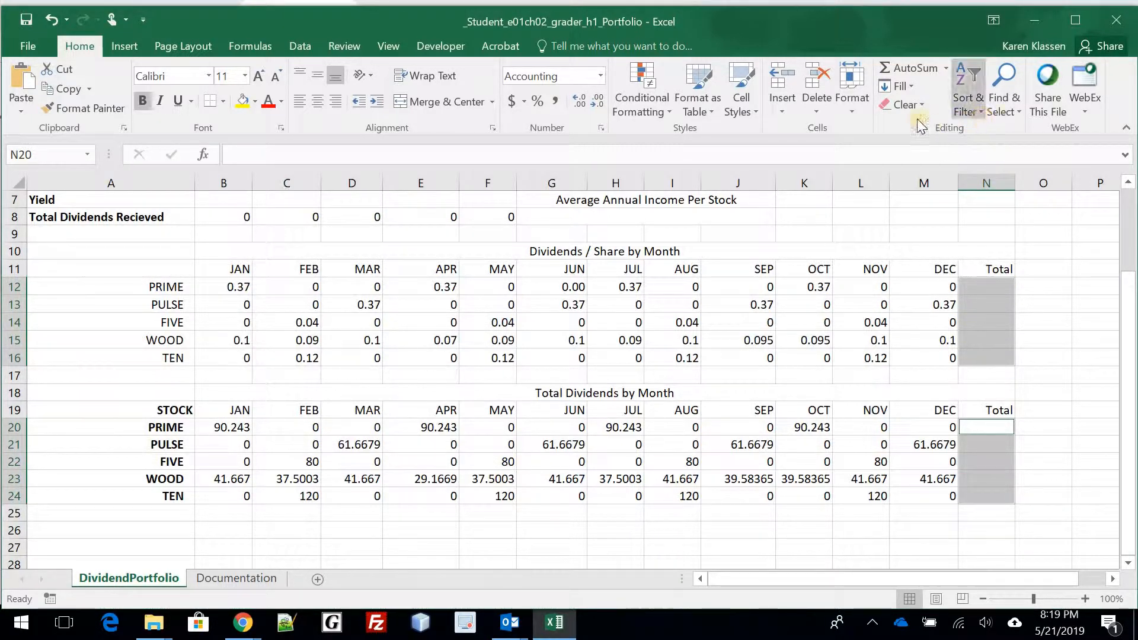
left_click(945, 69)
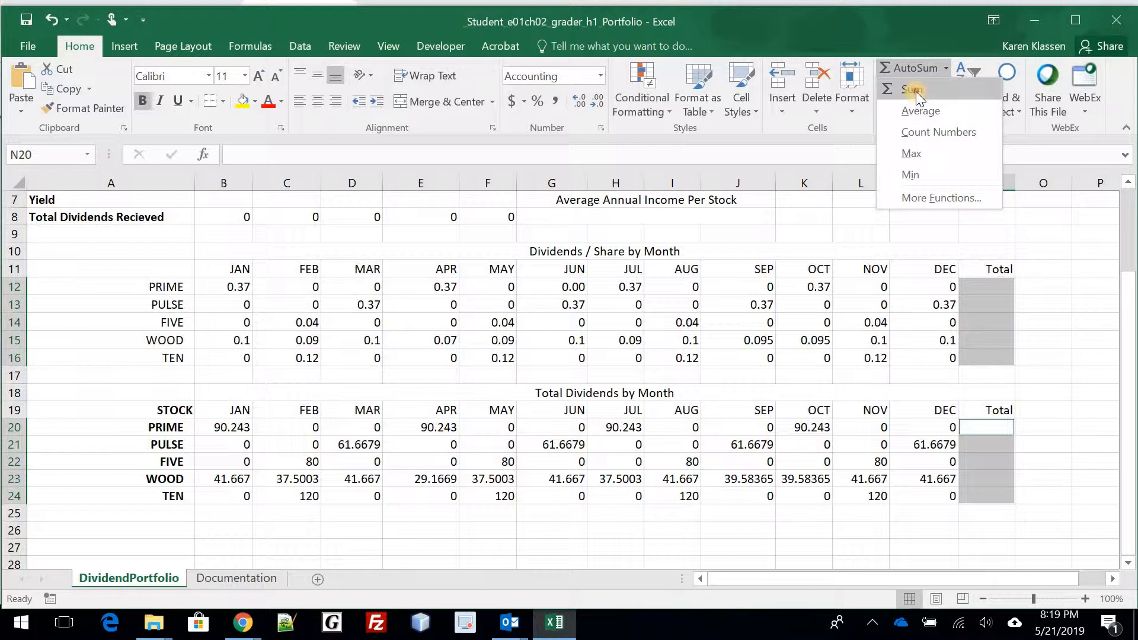
left_click(916, 83)
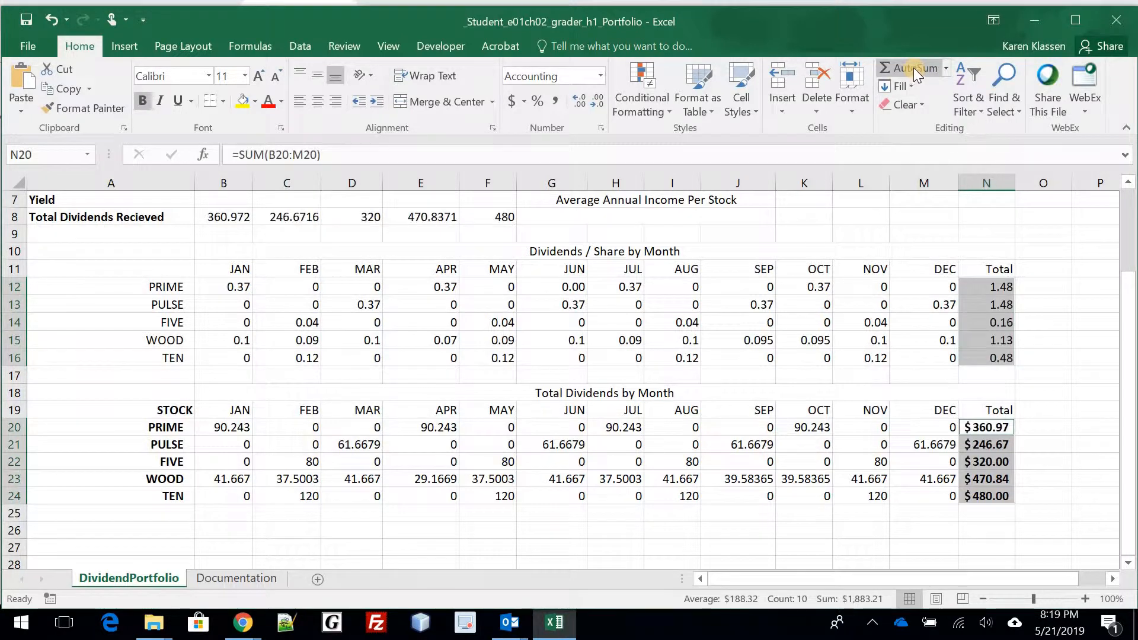
left_click(986, 426)
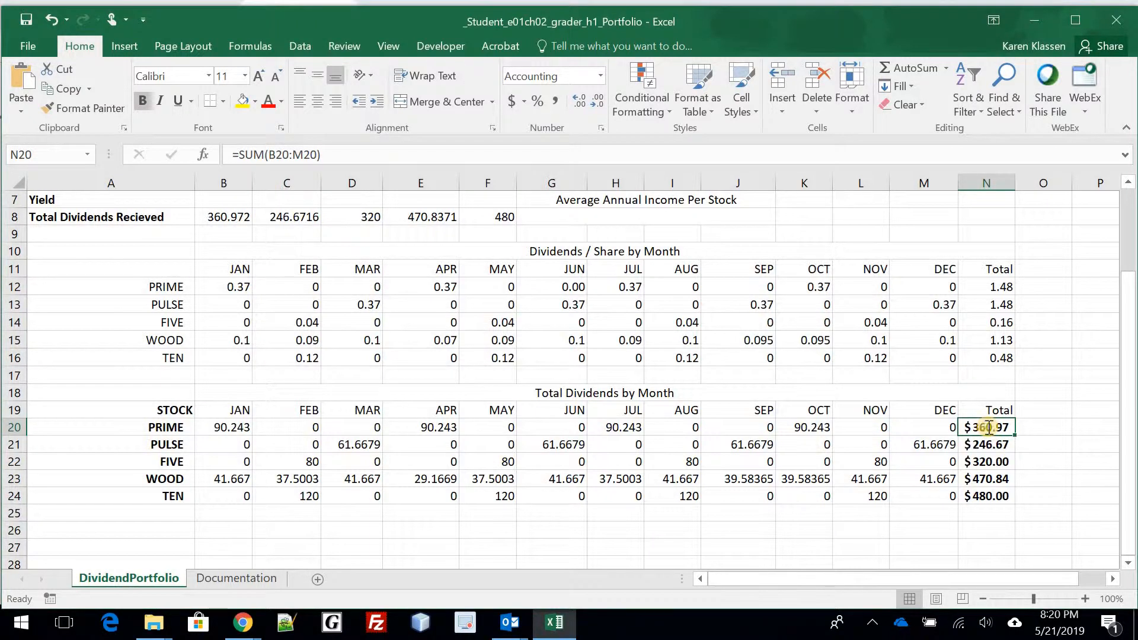
double_click(990, 427)
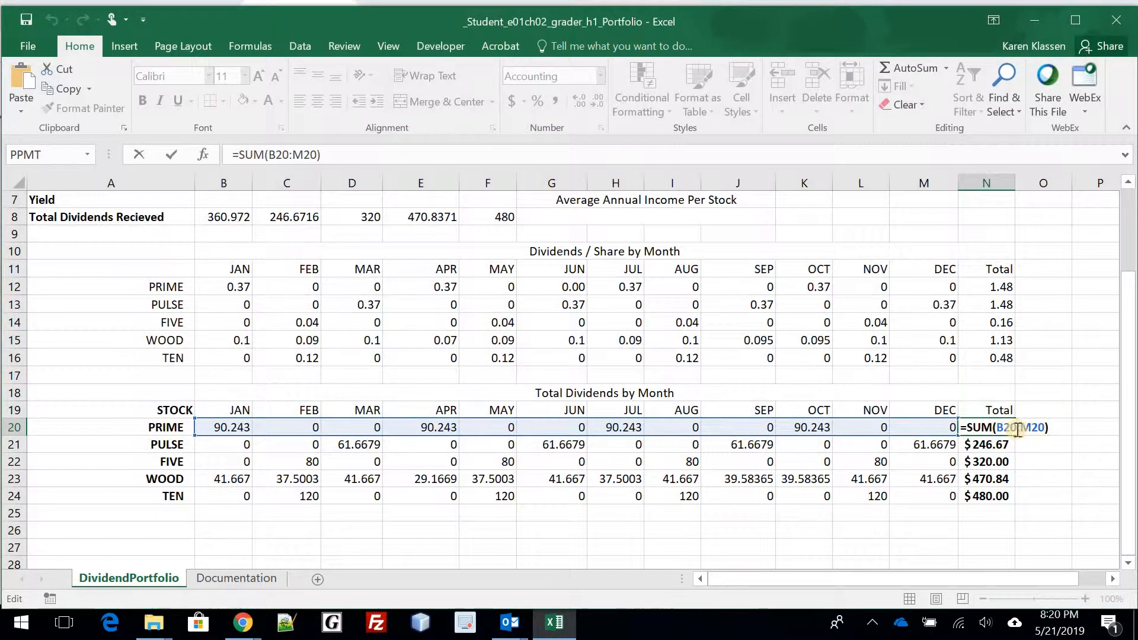
key("Return")
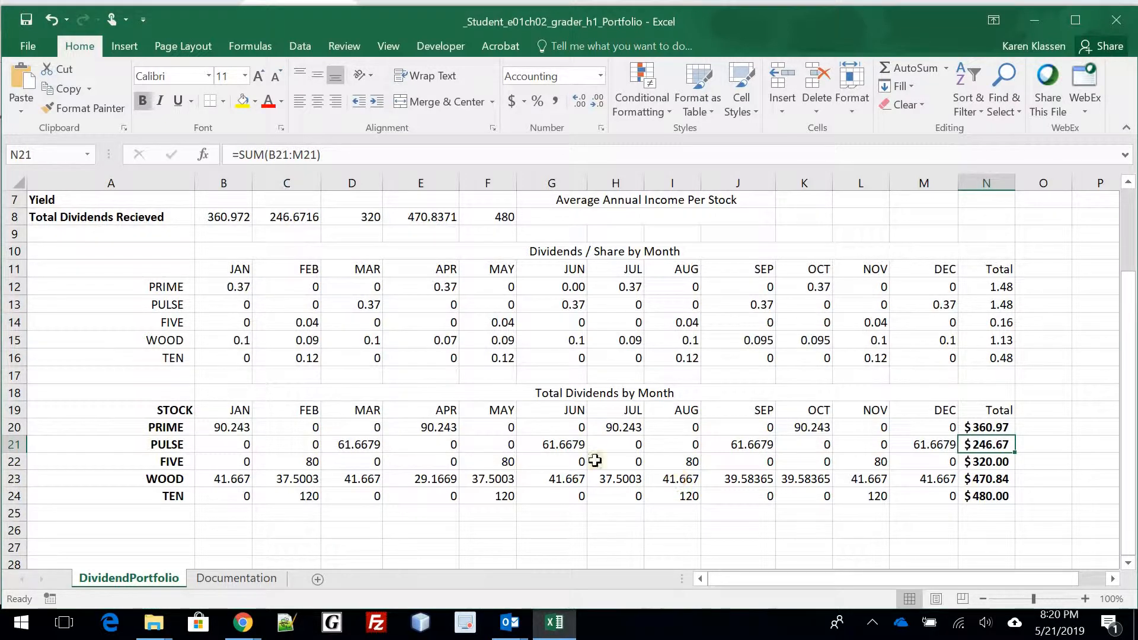
Calculate the average of total dividends B8:F8 with the AVERAGE function in G8, below the Average Annual Income Per Stock heading
scroll(587, 459, "up", 1)
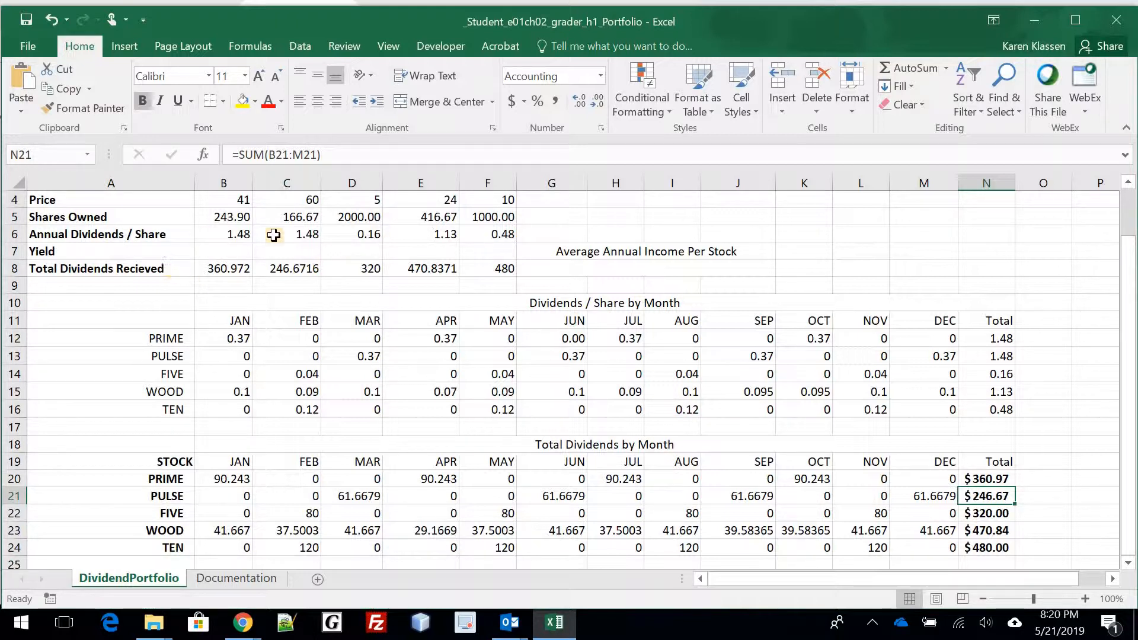
left_click(674, 275)
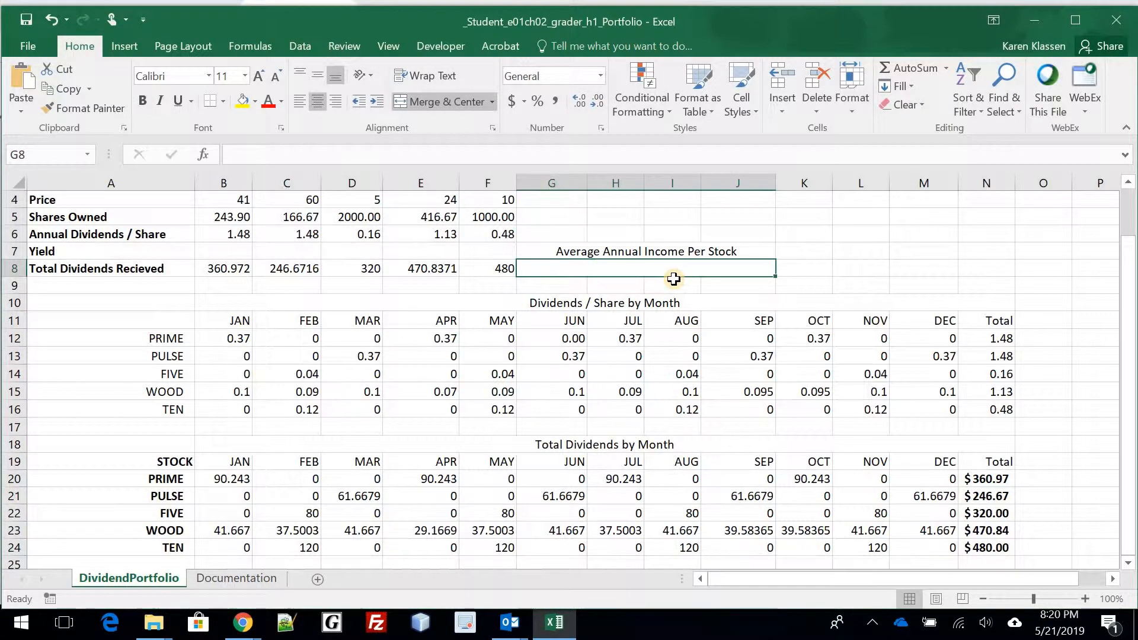
type("=")
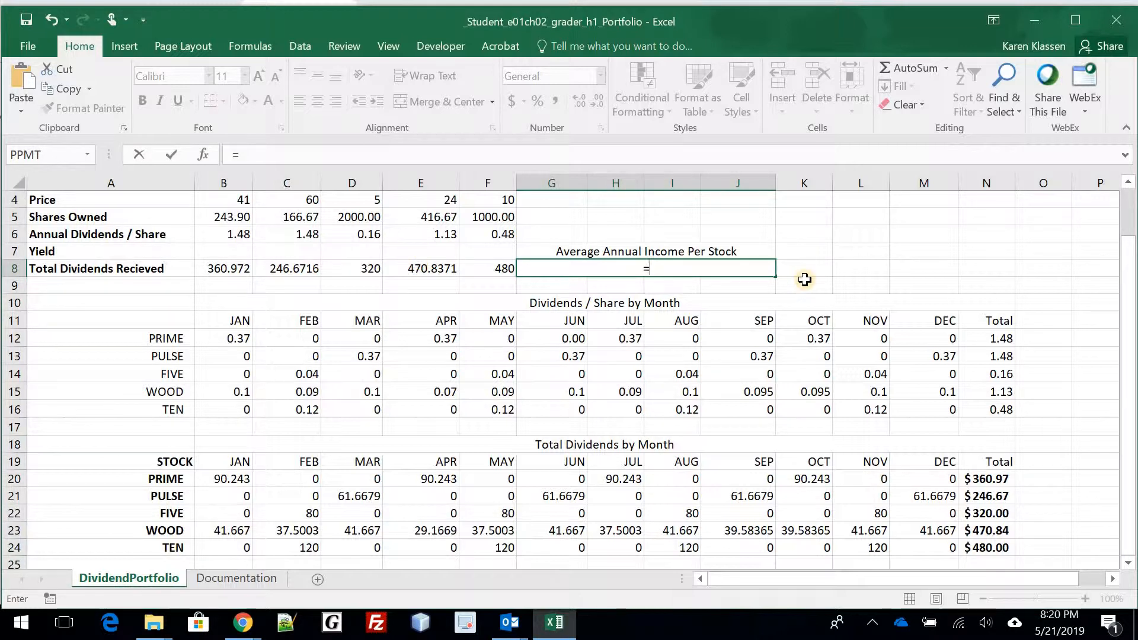
key("BackSpace")
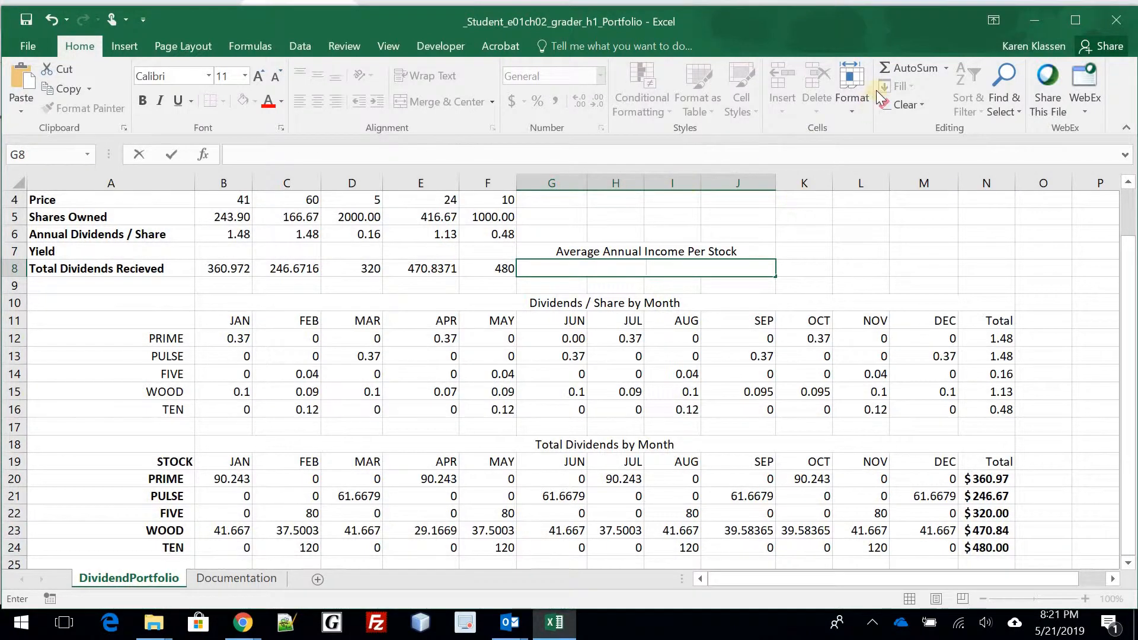
left_click(948, 67)
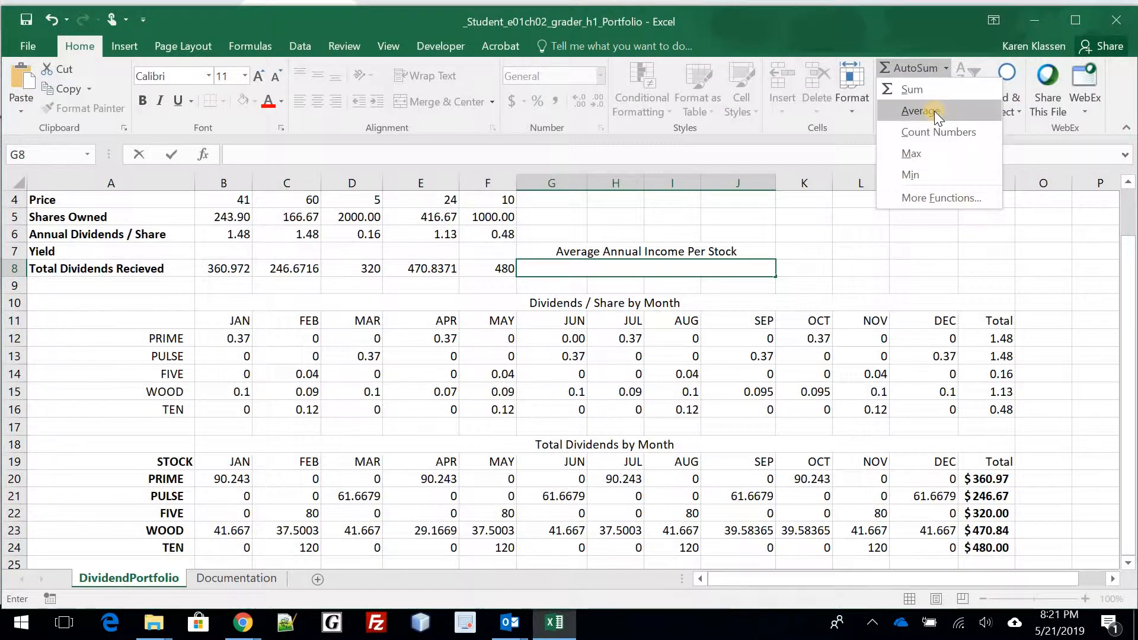
left_click(934, 111)
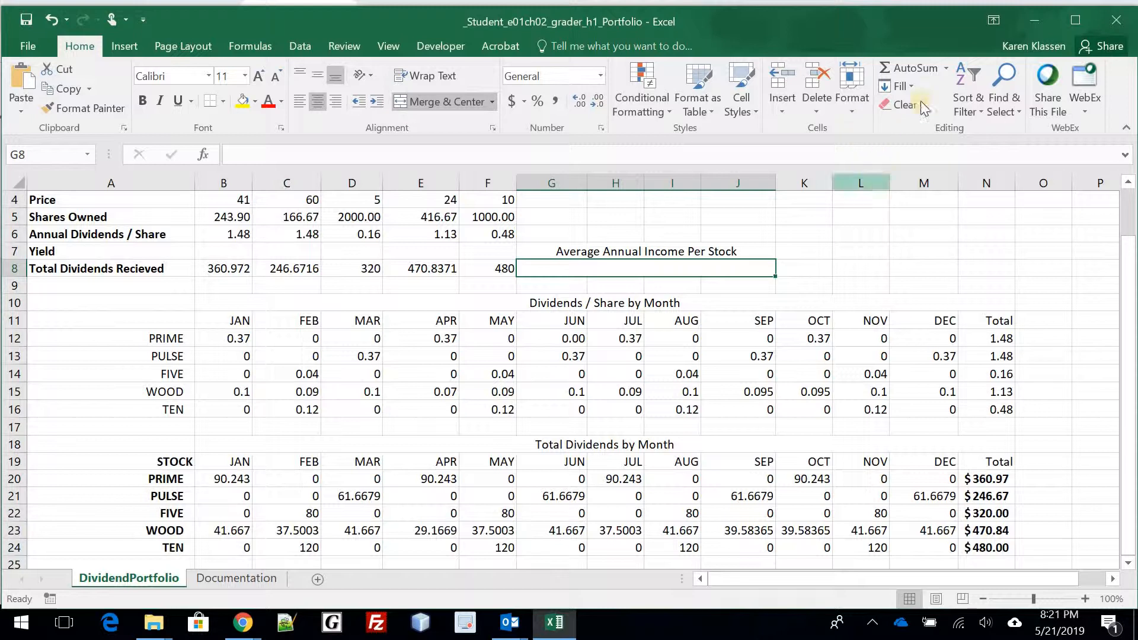
left_click(946, 68)
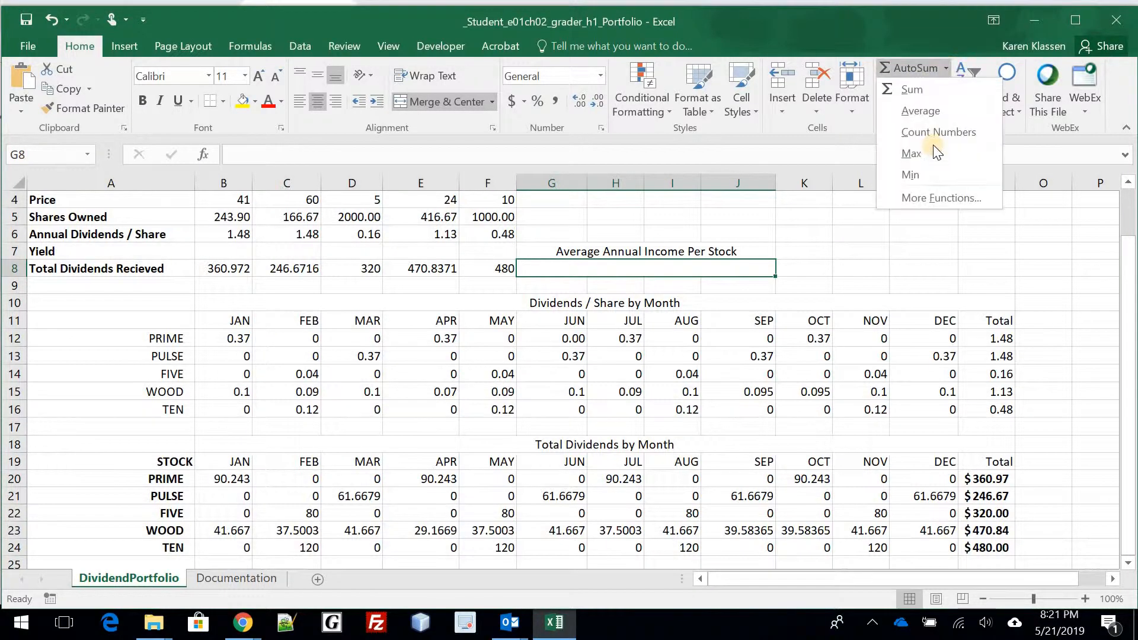
left_click(934, 112)
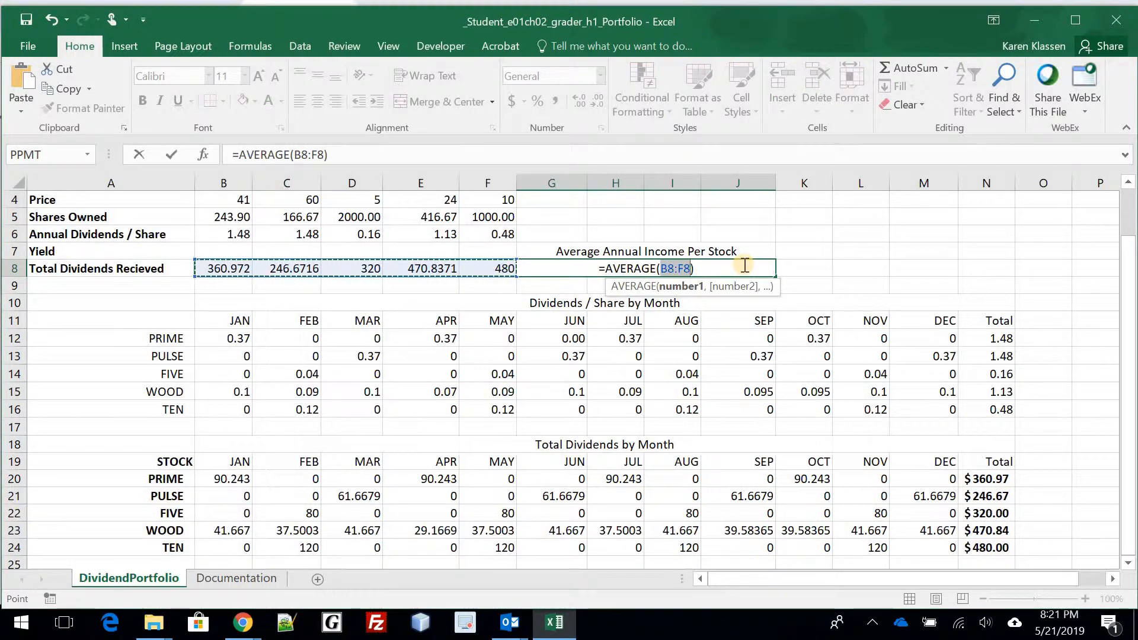
key("Return")
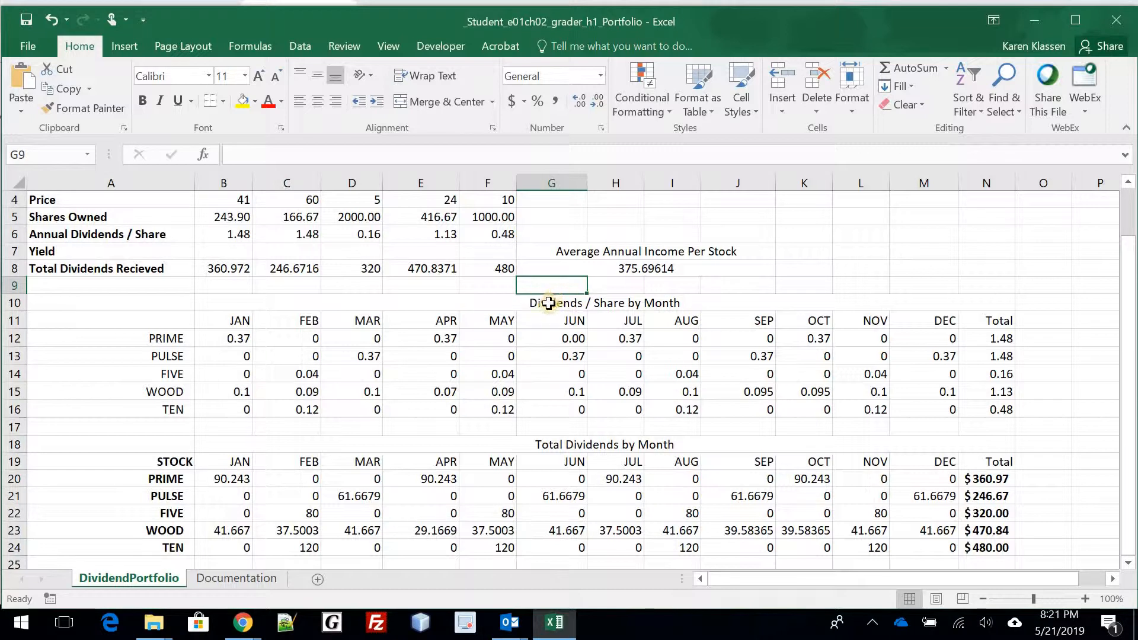
Apply the Heading 3 cell style to the Average Annual Income Per Stock, Dividends / Share by Month and Total Dividends by Month headings
left_click(568, 251)
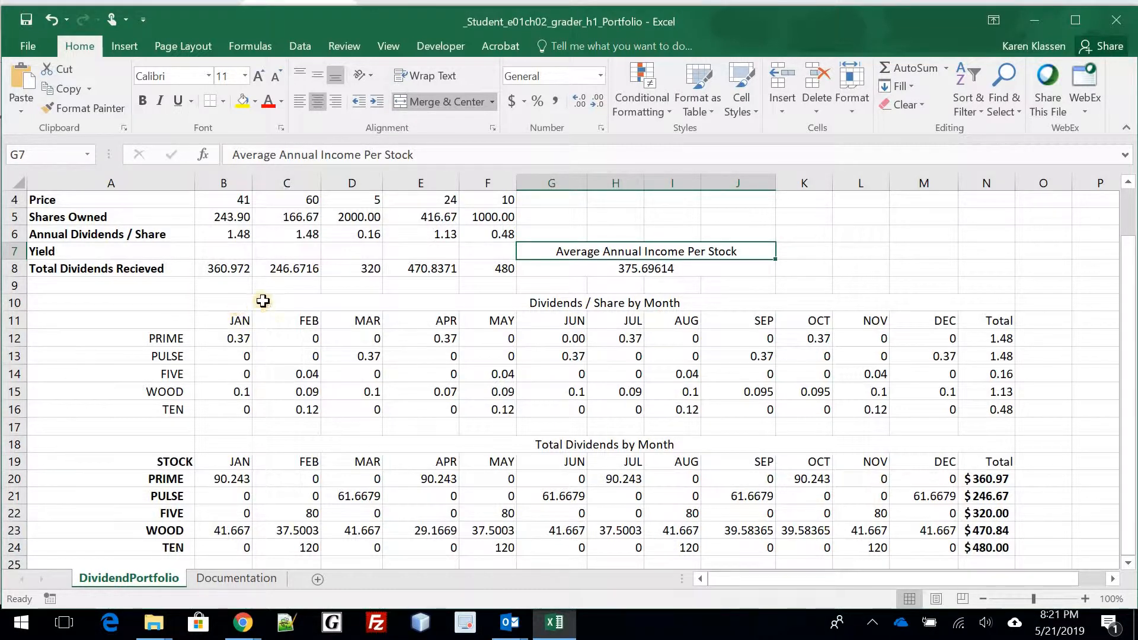
left_click(230, 302)
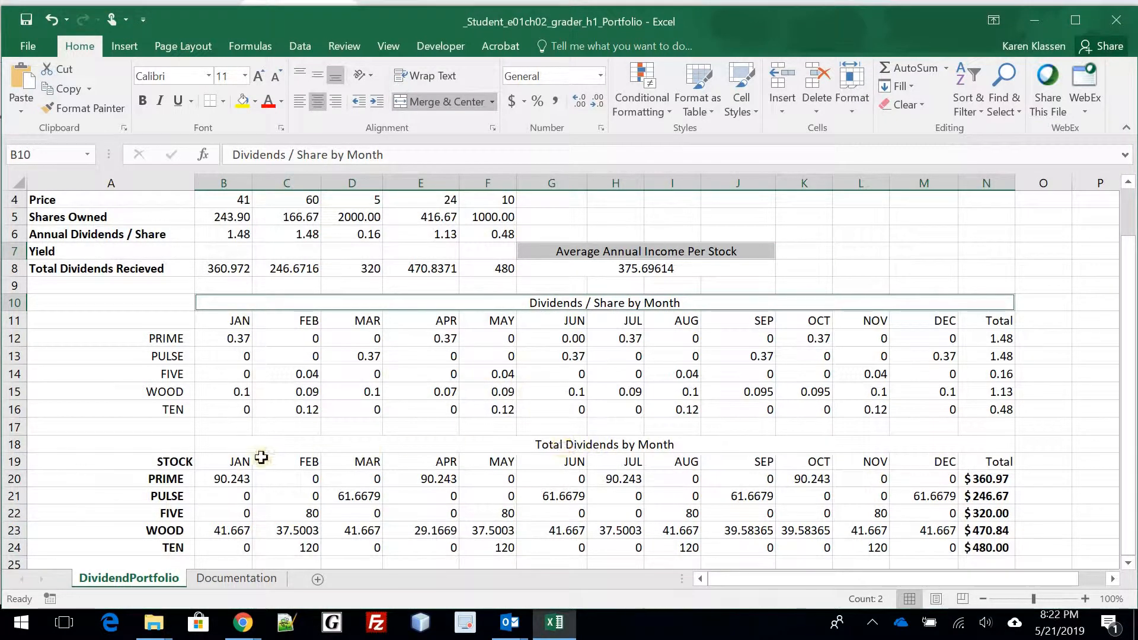
left_click(610, 445, "ctrl")
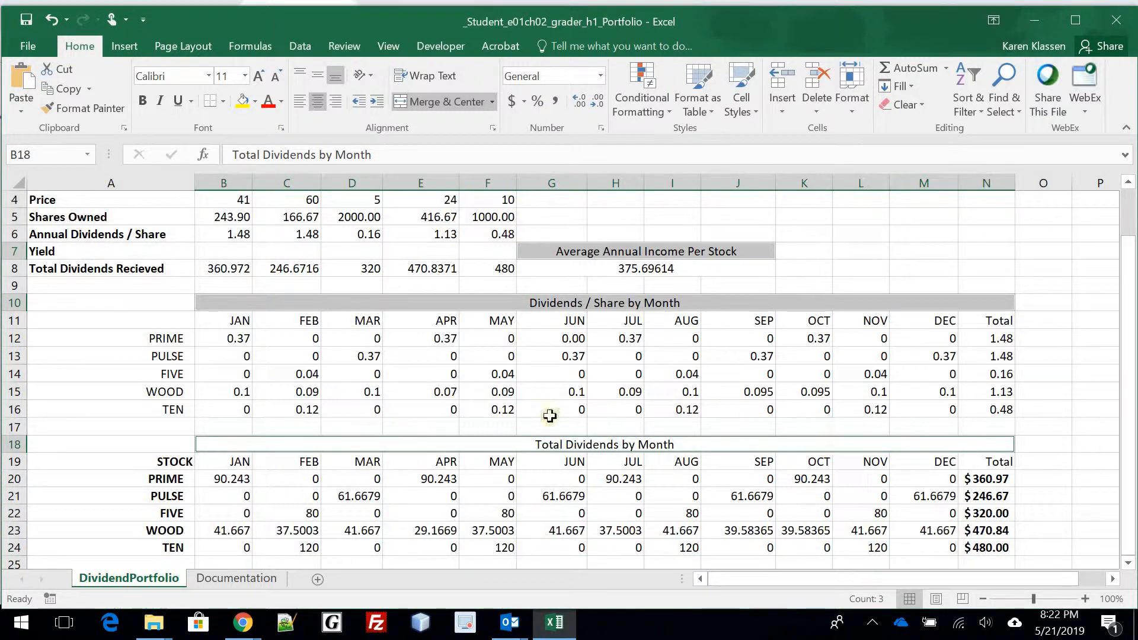
left_click(755, 110)
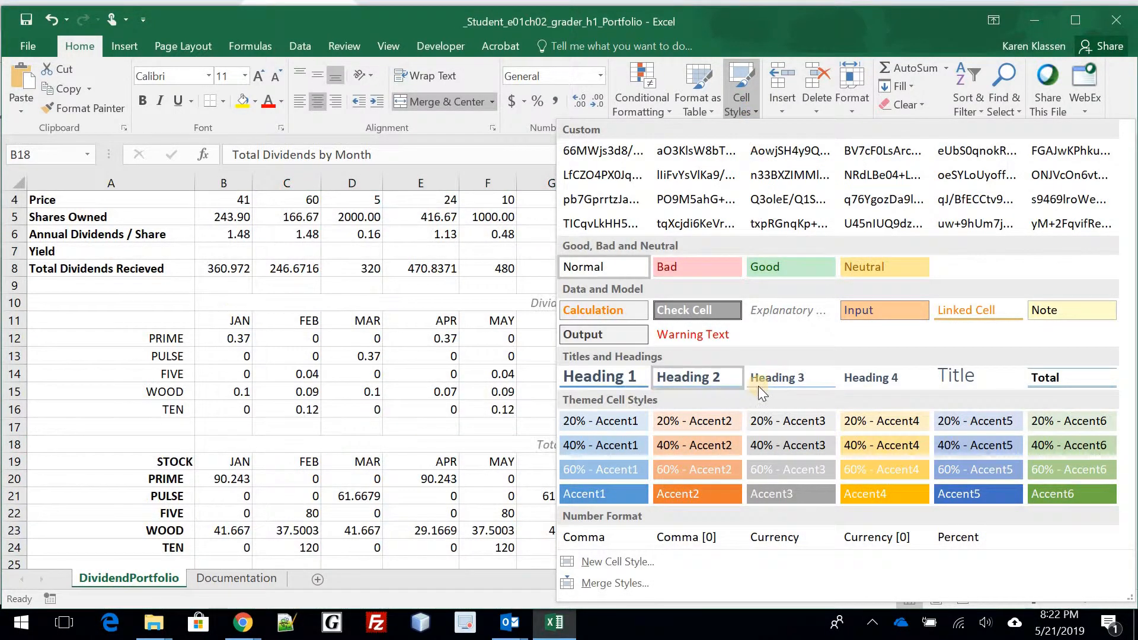
left_click(795, 375)
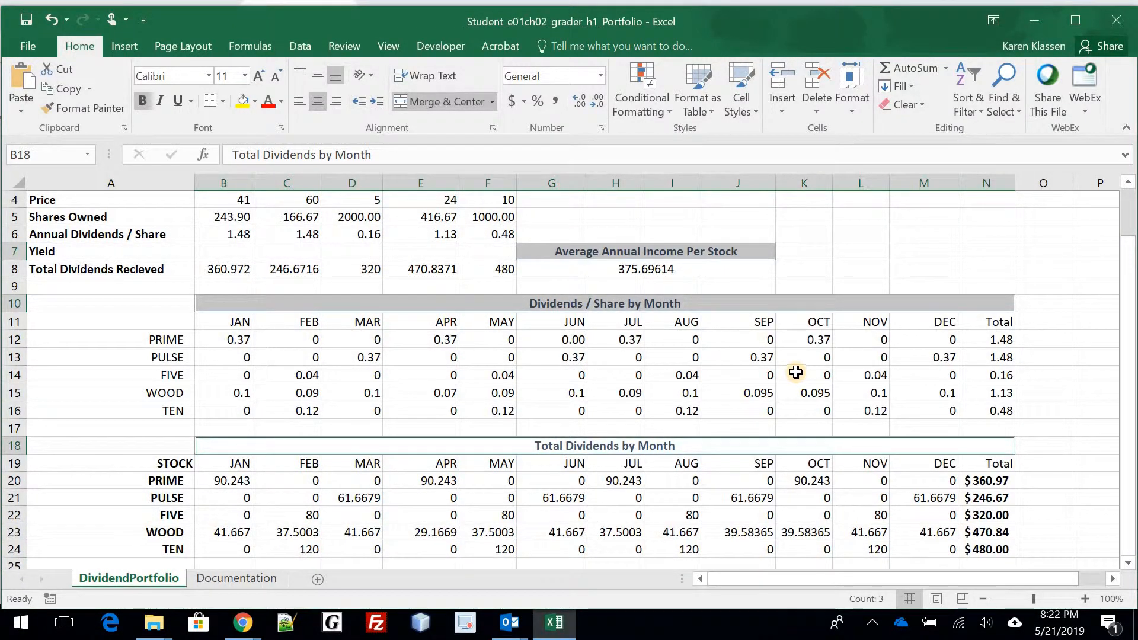
left_click(494, 358)
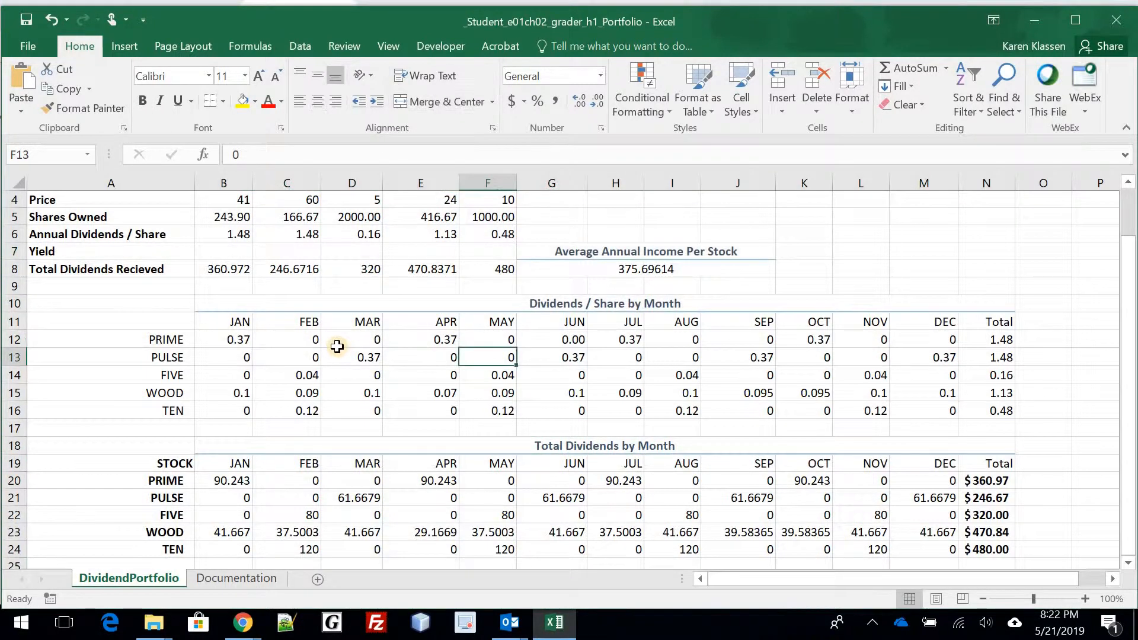
scroll(338, 347, "up", 1)
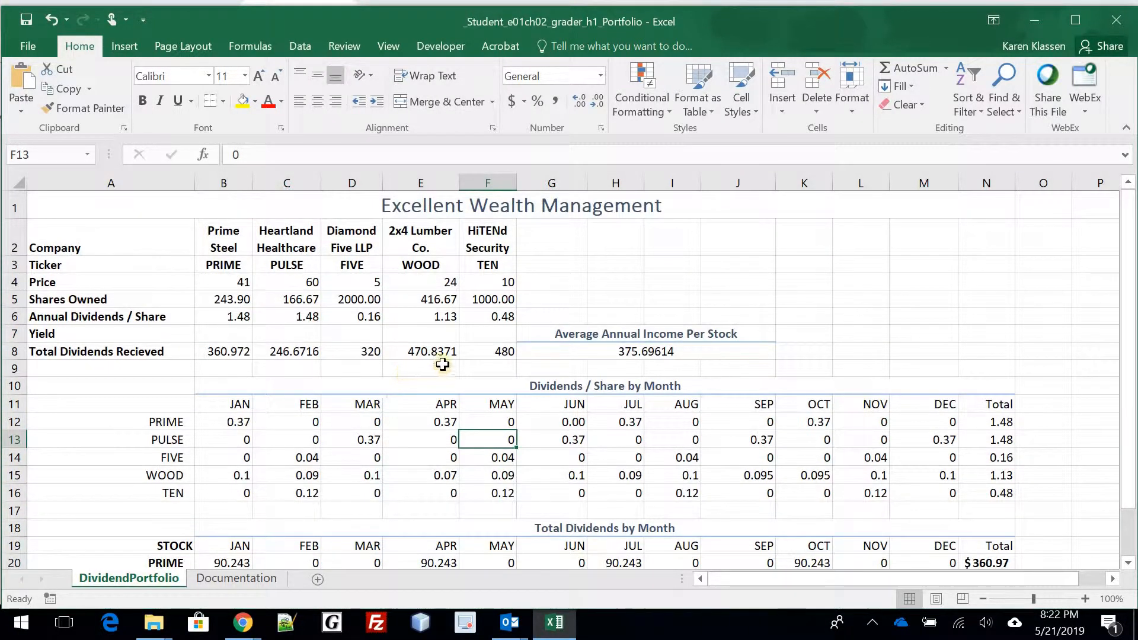
Apply the Currency number format to B4:F4, B6:F6, B8:F8, G8, the dividends per share in B12:N16 and the total dividends in B20:N25
left_click(235, 282)
left_click_drag(471, 283, 478, 284)
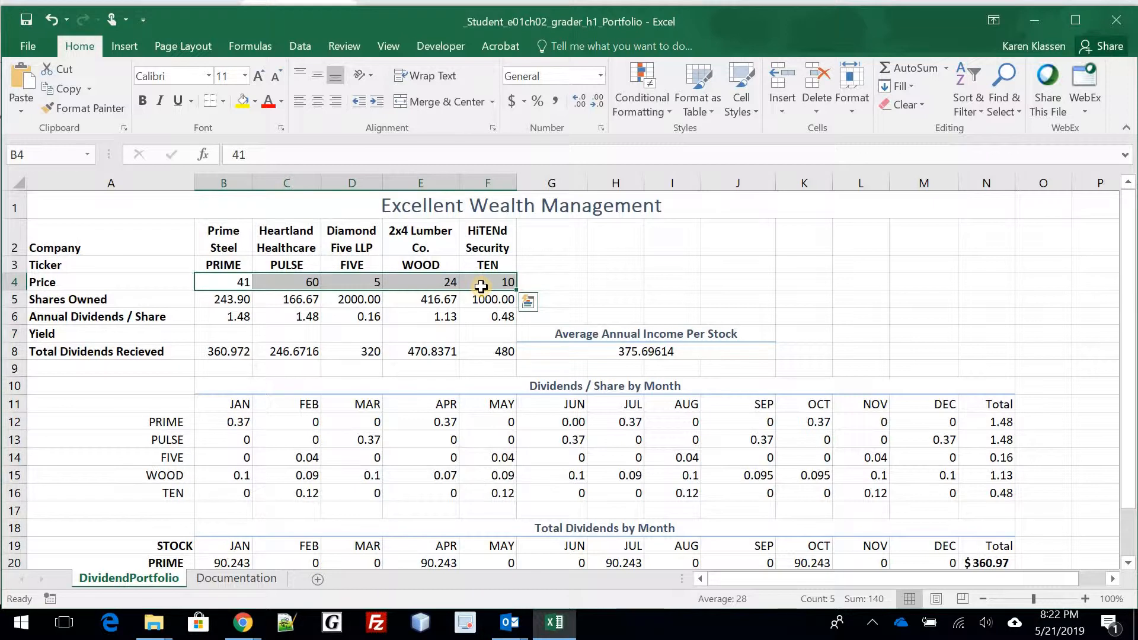
left_click(223, 319, "ctrl")
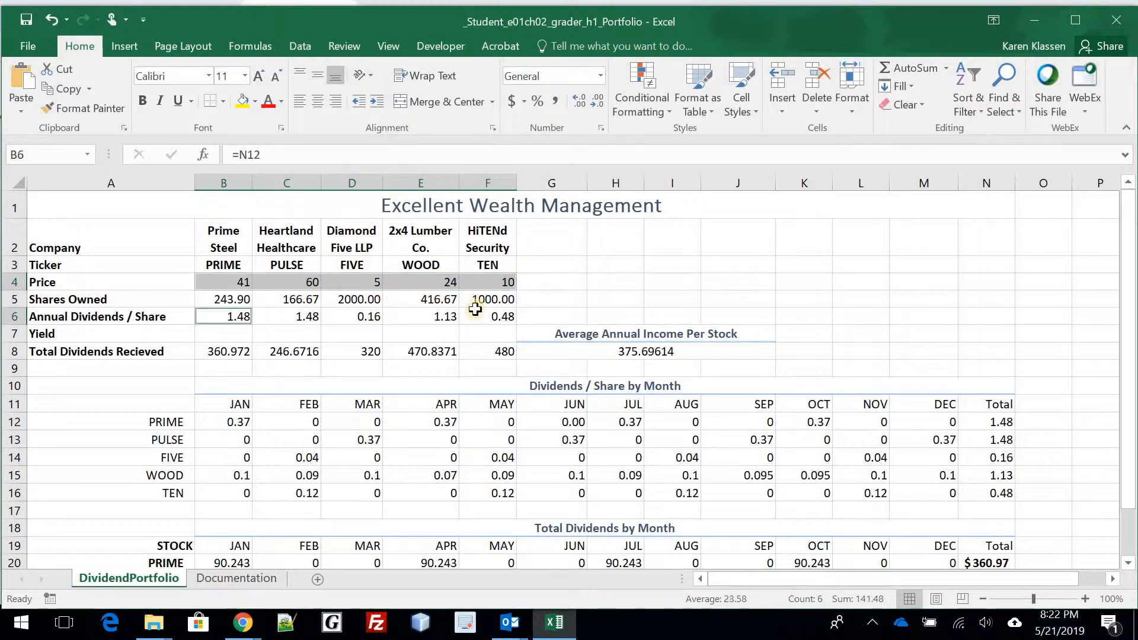
left_click_drag(475, 309, 476, 309)
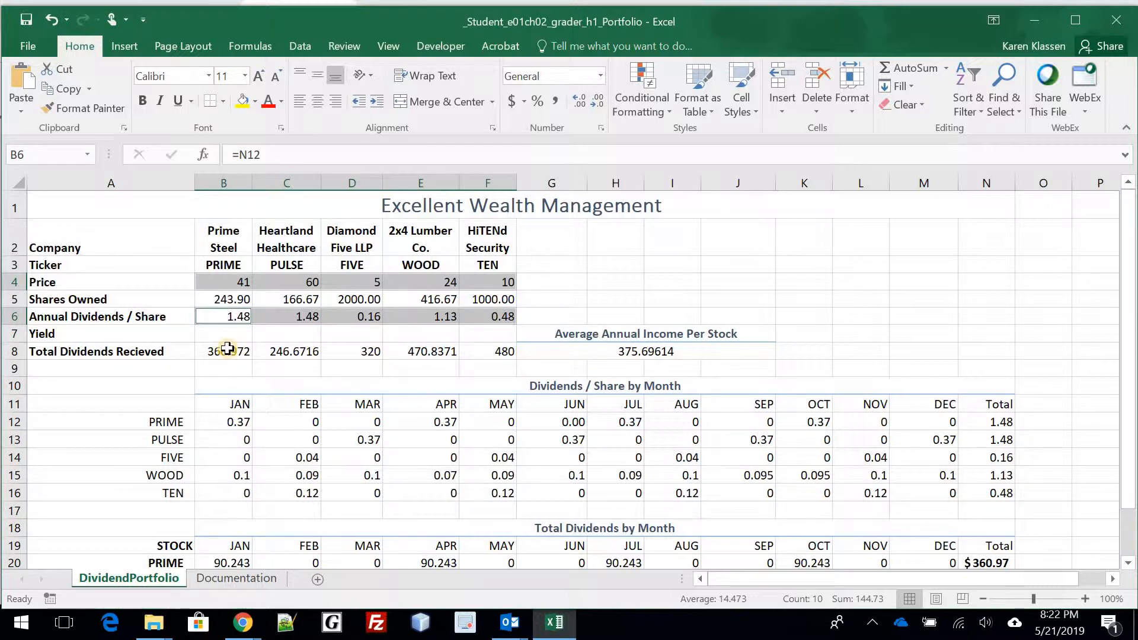
left_click_drag(227, 349, 483, 354)
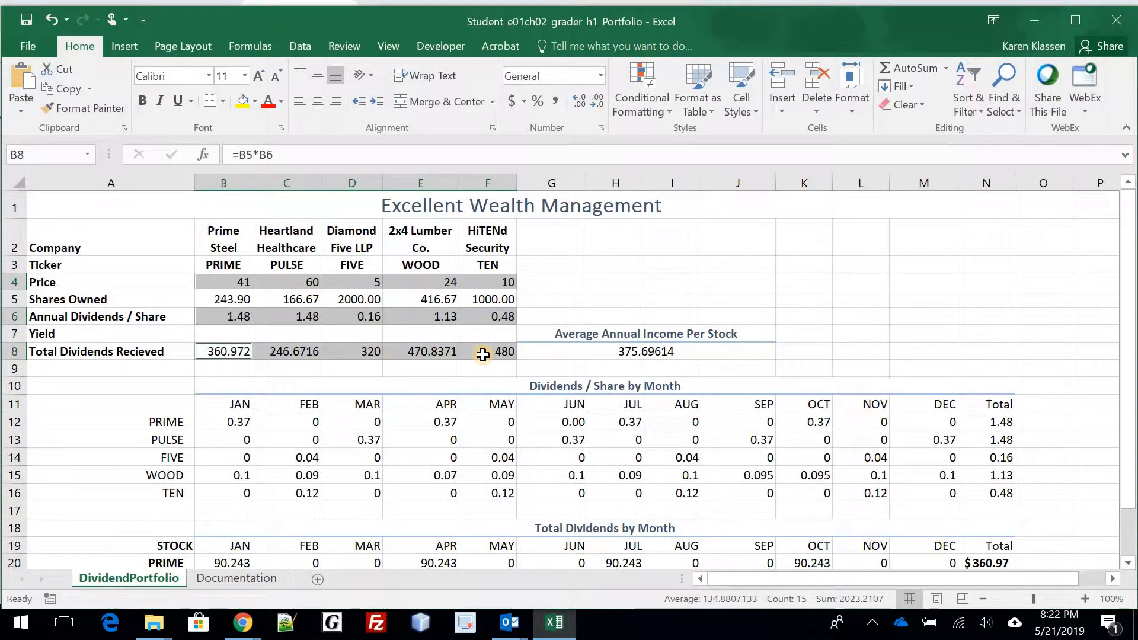
left_click(552, 355, "ctrl")
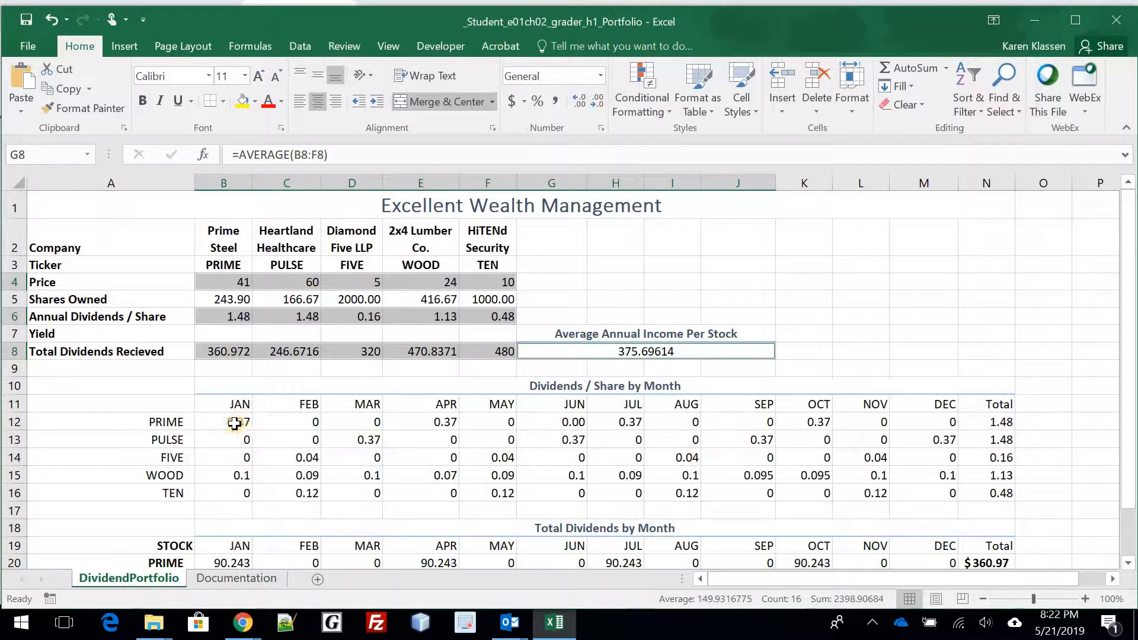
left_click_drag(235, 422, 980, 492)
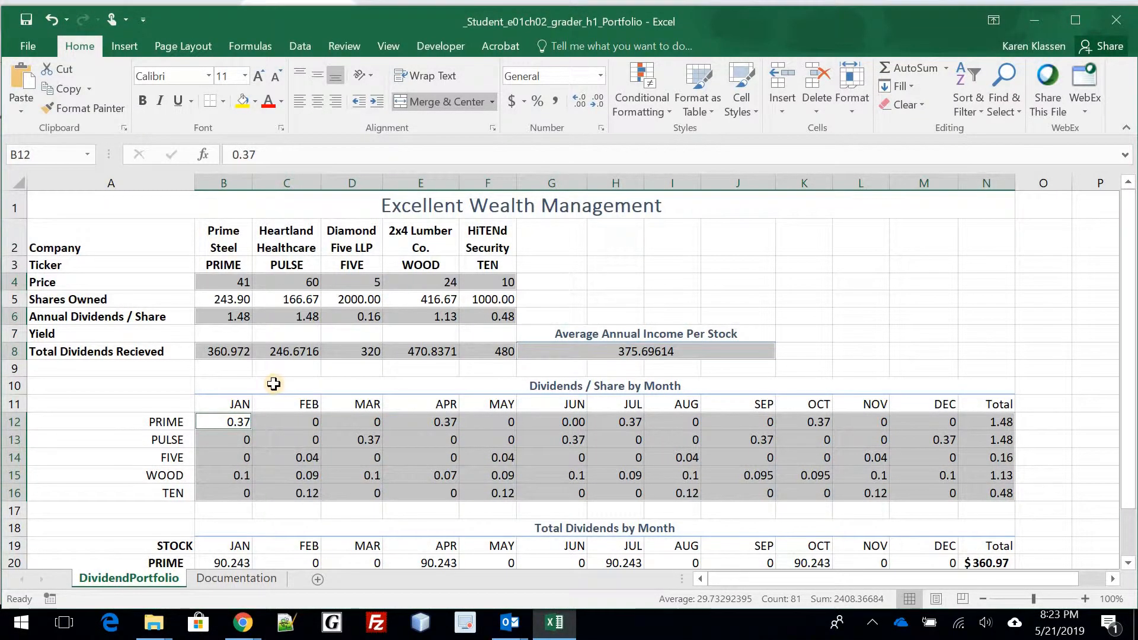
scroll(234, 382, "down", 1)
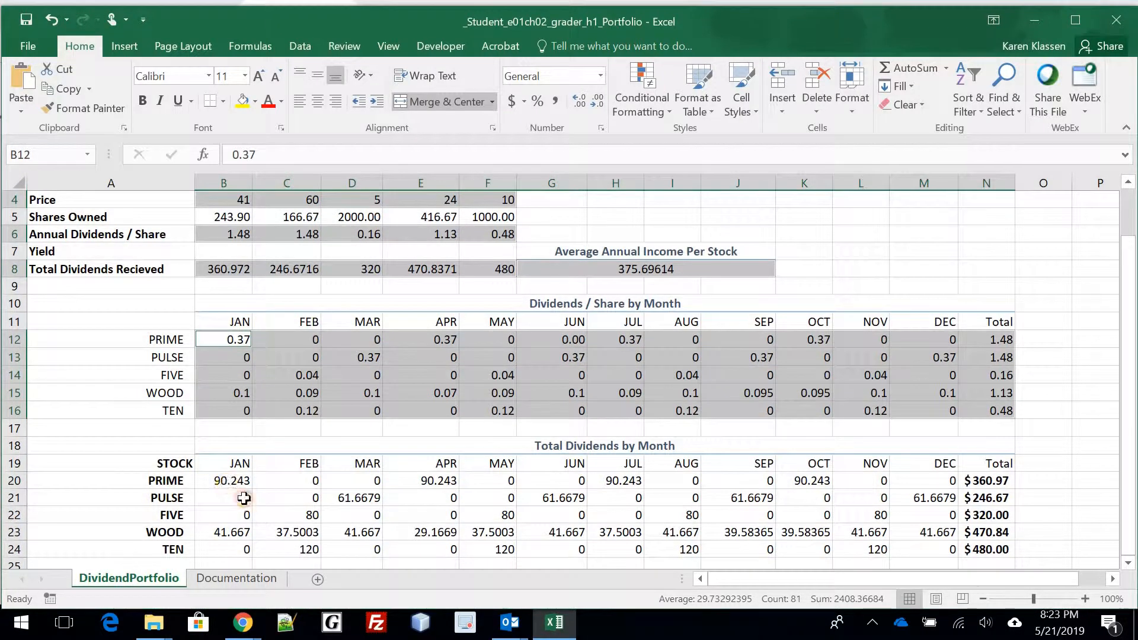
left_click_drag(234, 482, 989, 563)
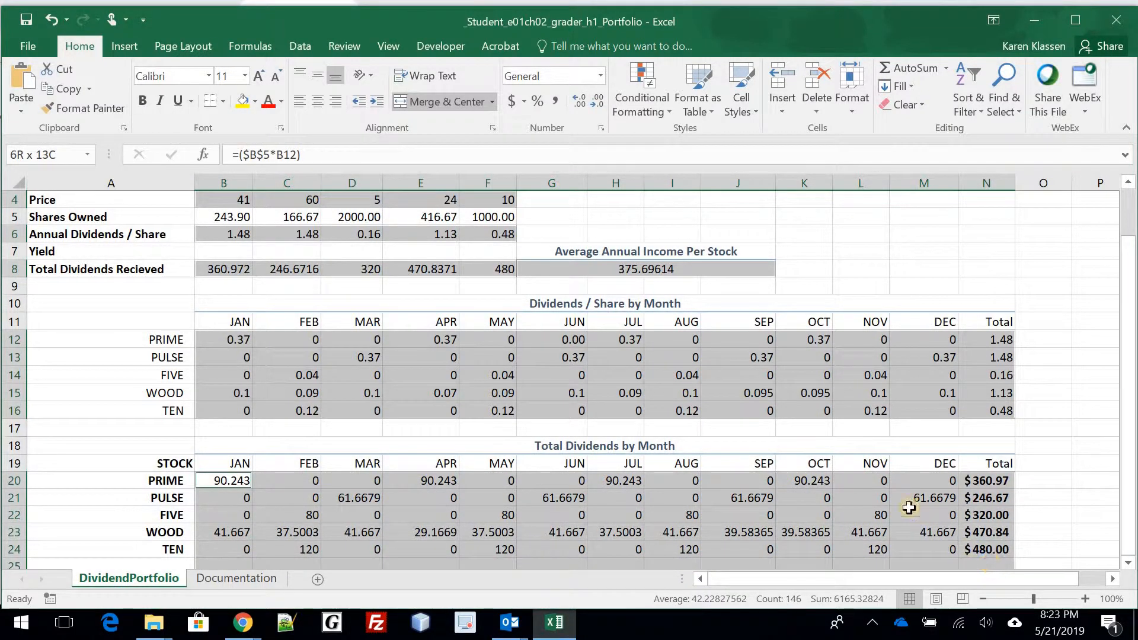
left_click_drag(909, 508, 909, 508)
scroll(742, 488, "down", 1)
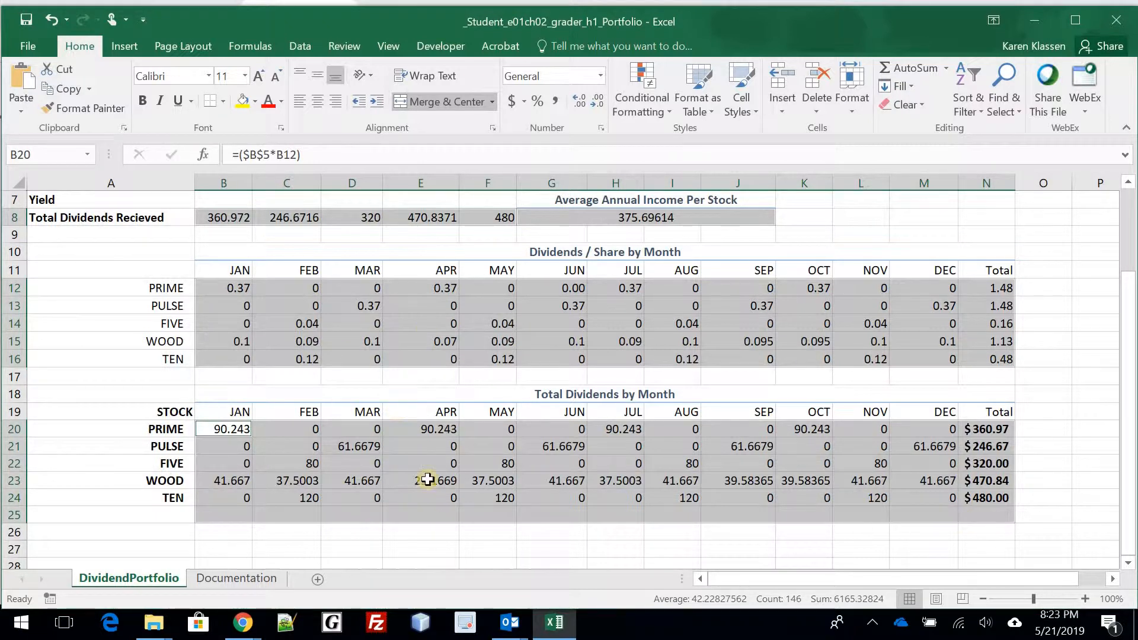
scroll(607, 401, "up", 2)
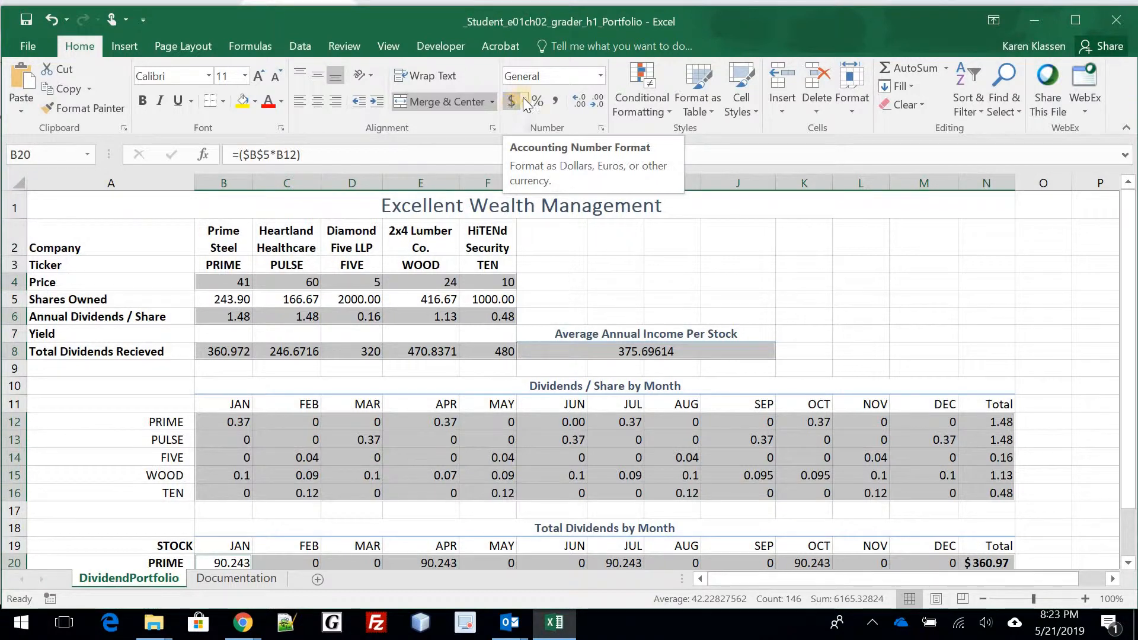
left_click(600, 76)
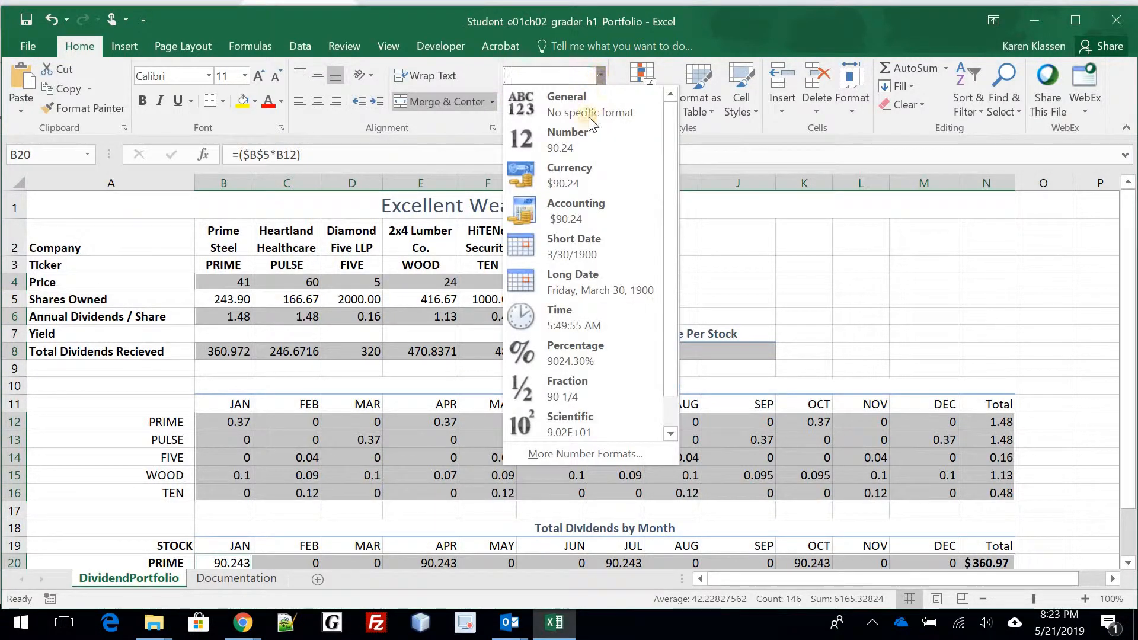
left_click(570, 173)
scroll(571, 173, "down", 3)
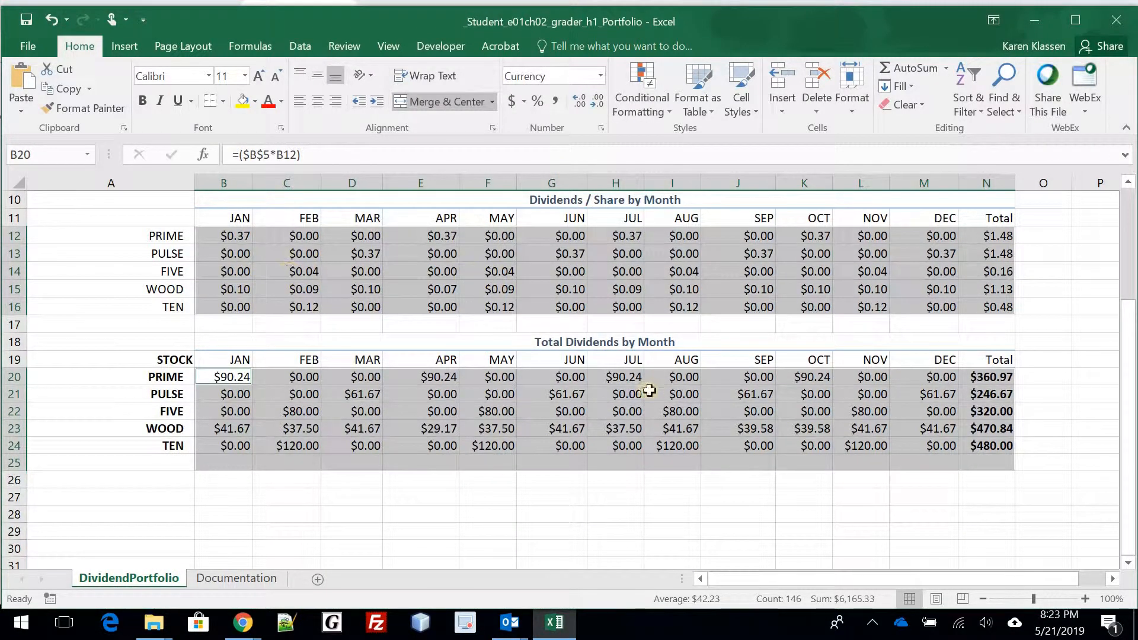
scroll(409, 348, "up", 2)
scroll(409, 348, "up", 1)
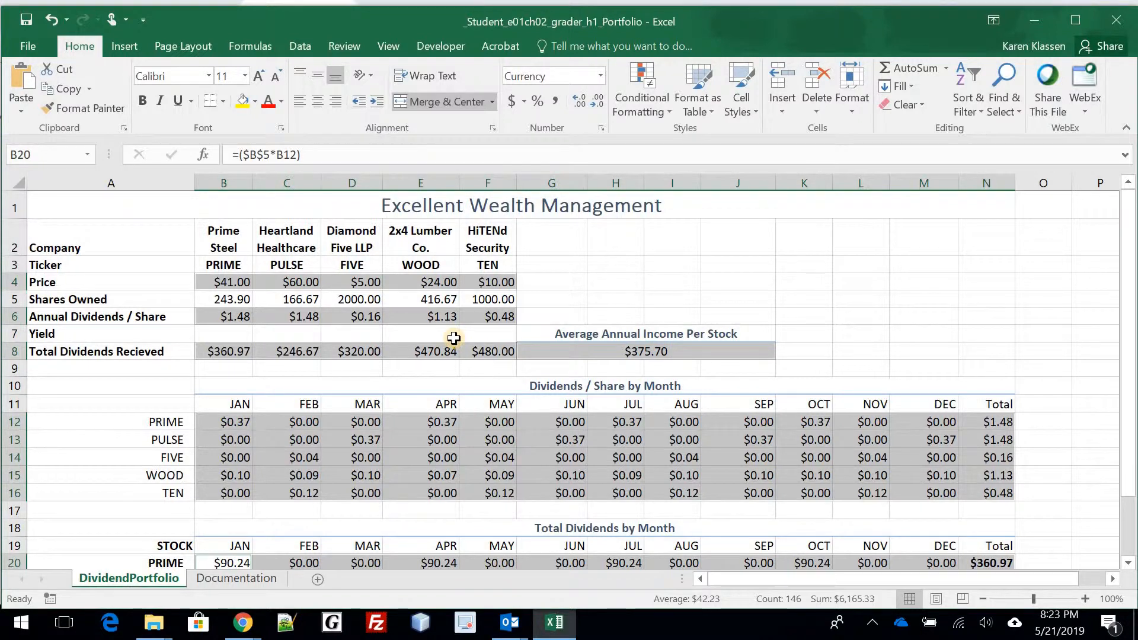
Calculate the yield in B7 with the formula =B6/B4 and fill it across to F7
left_click(243, 332)
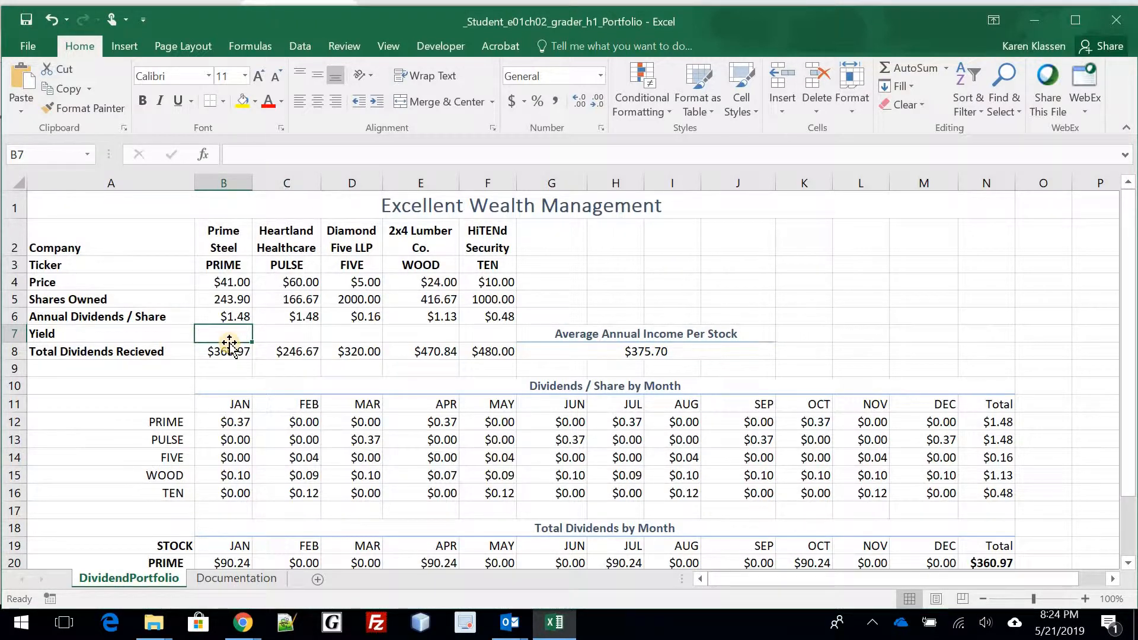
type("=")
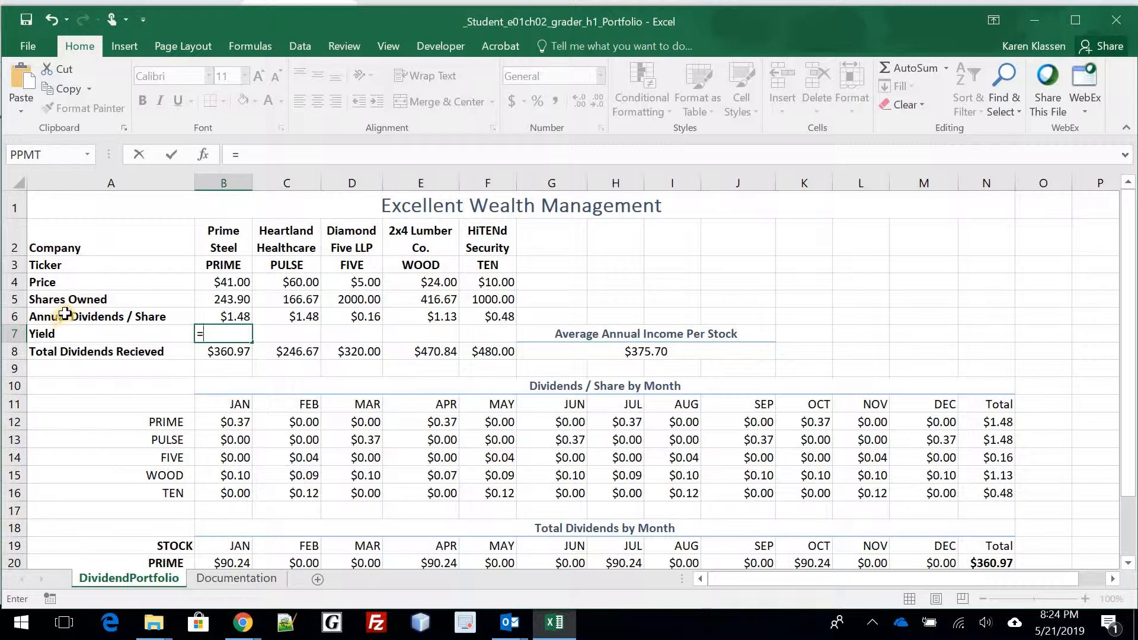
left_click(236, 317)
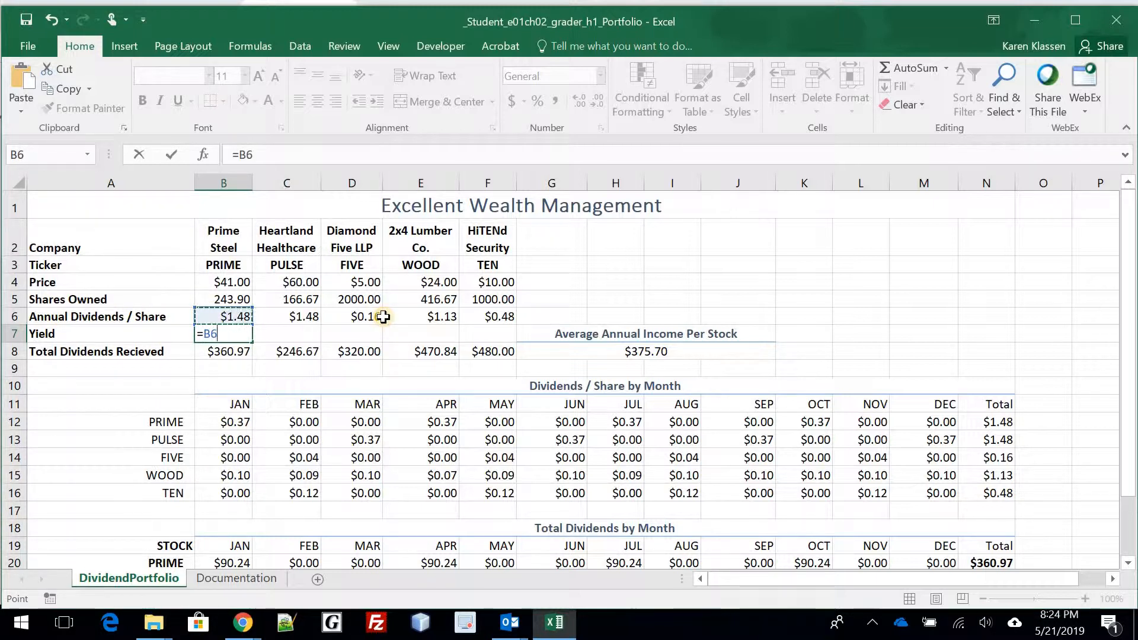
type("/")
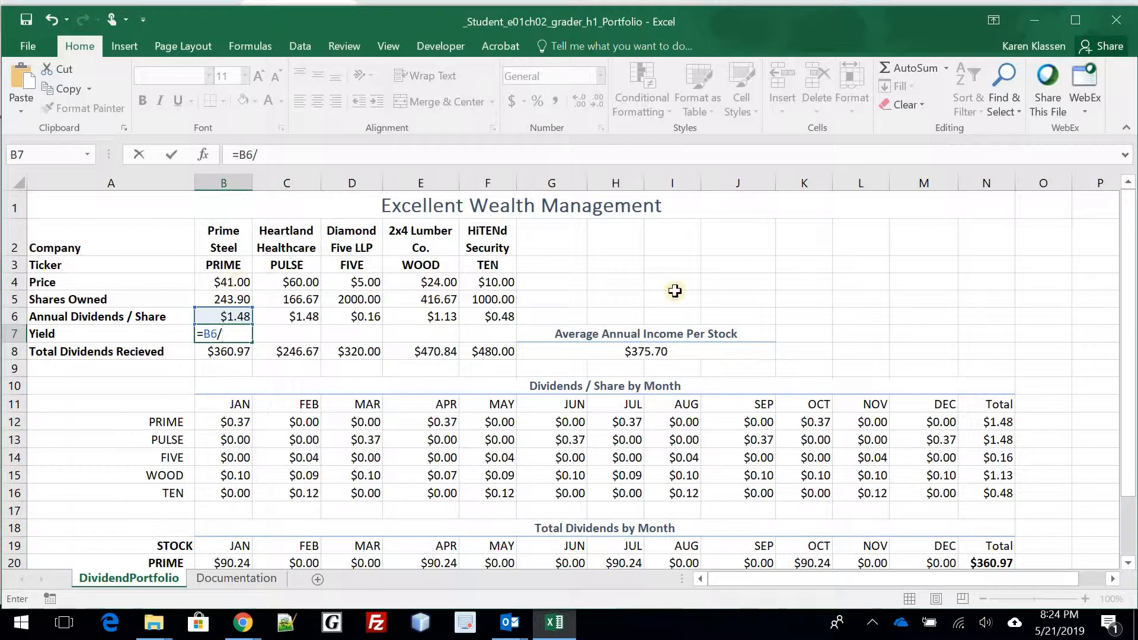
key("Up")
key("Up")
key("Up")
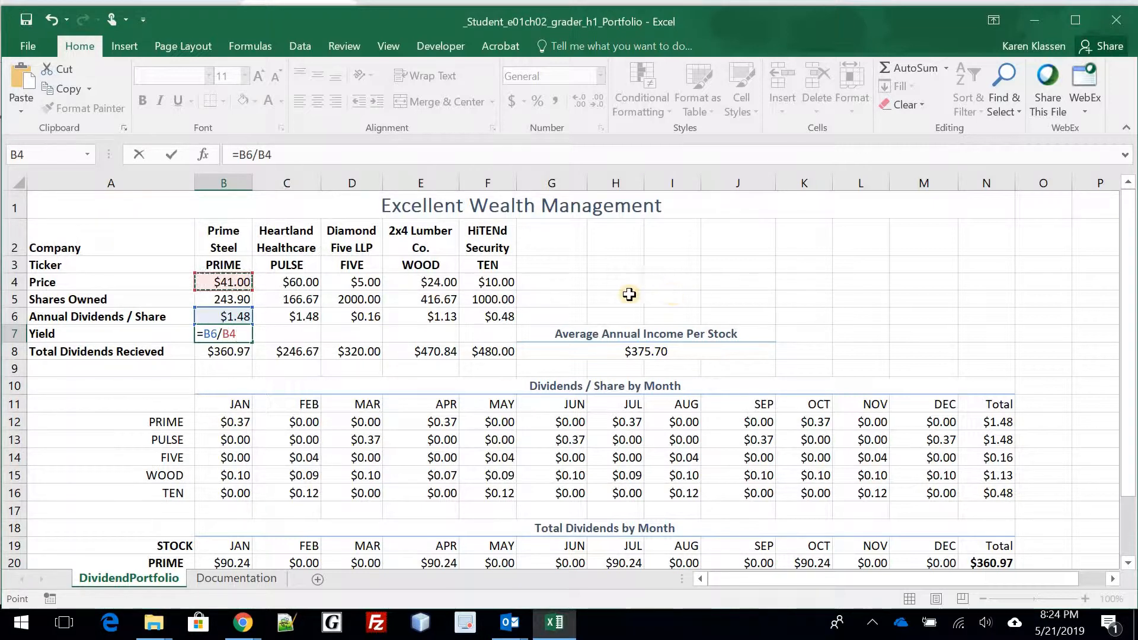
double_click(219, 333)
type("b6")
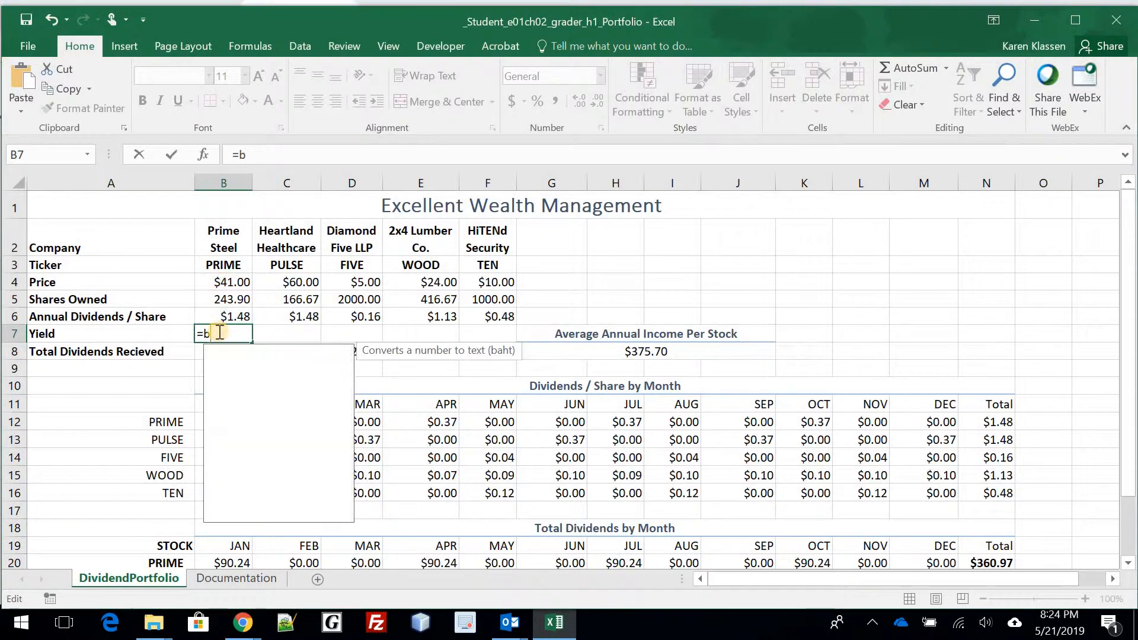
type("4")
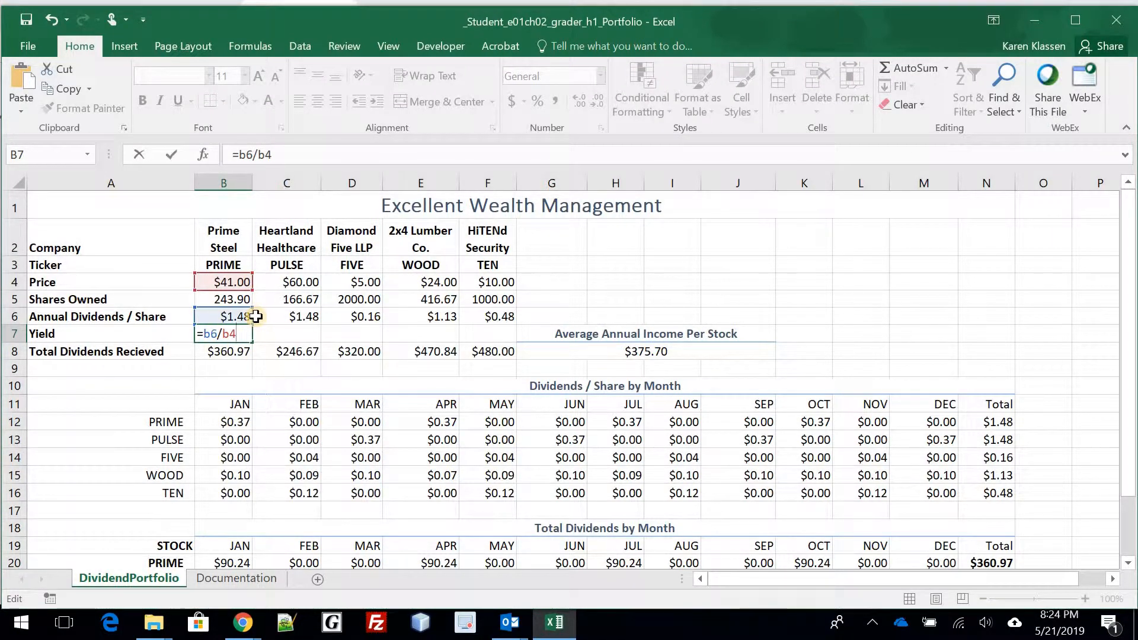
key("Return")
left_click(224, 334)
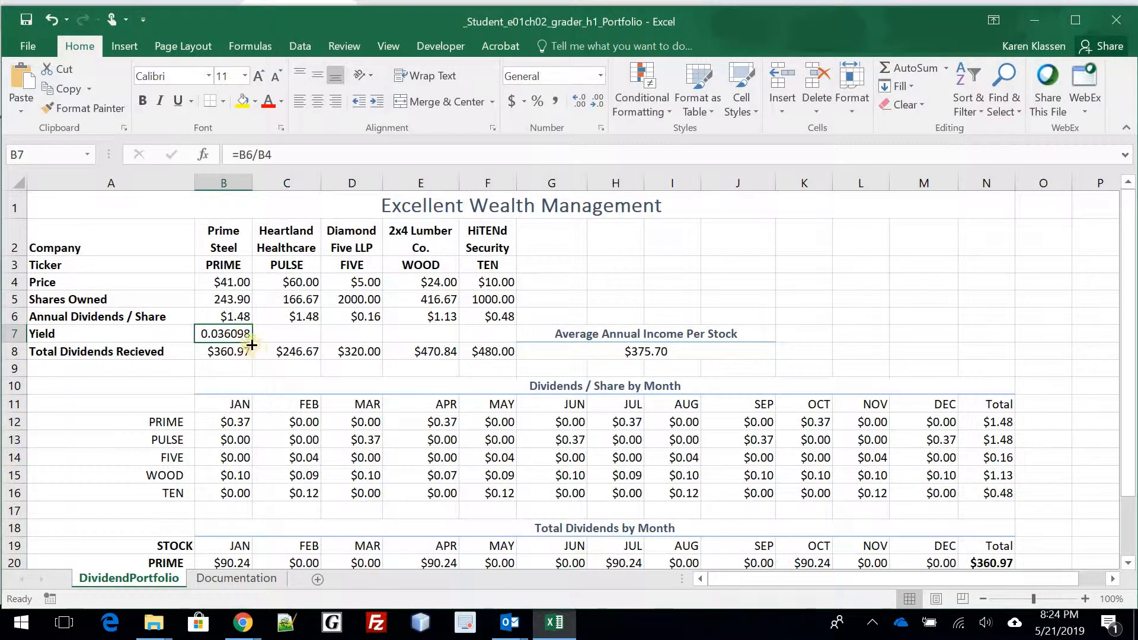
left_click_drag(252, 344, 508, 344)
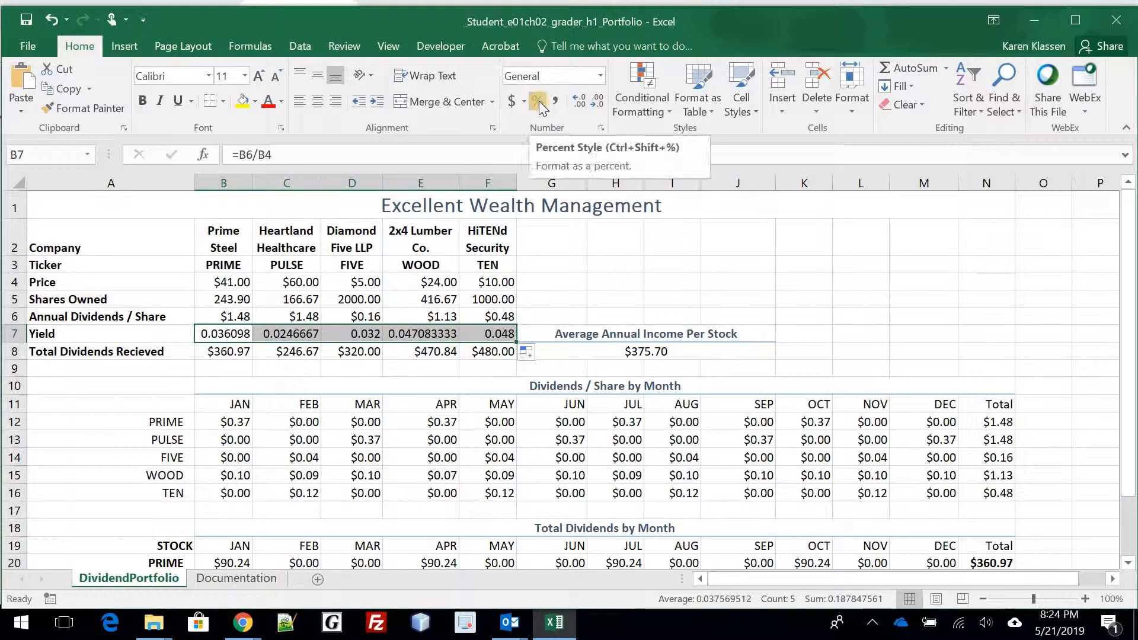
Format the yields in B7:F7 as percentages with two decimal places
left_click(600, 77)
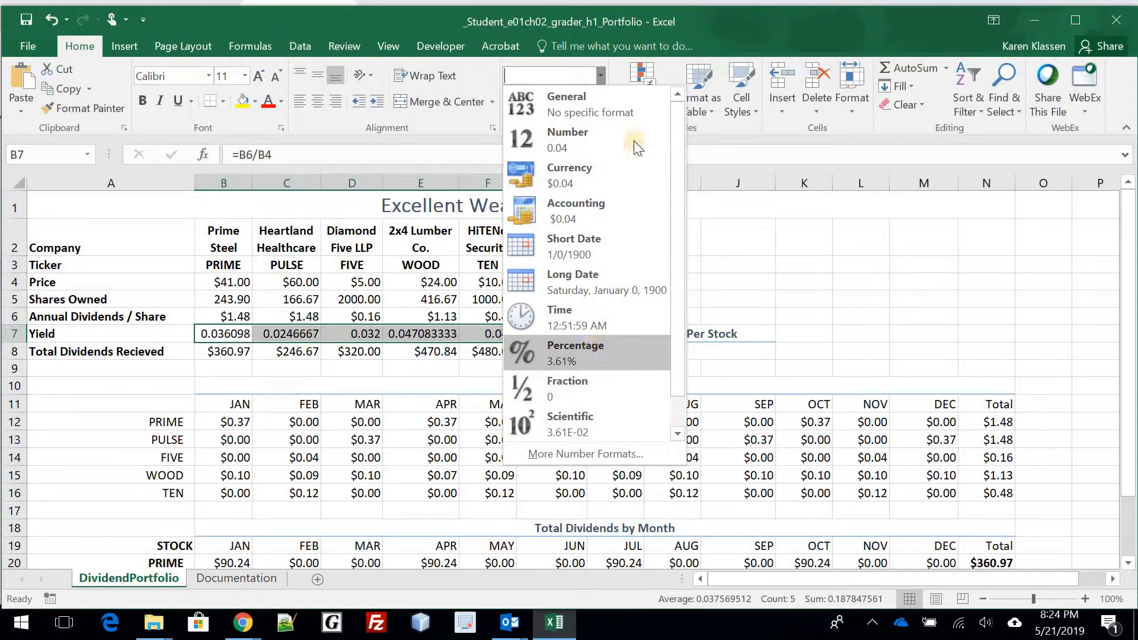
left_click(567, 353)
left_click(537, 104)
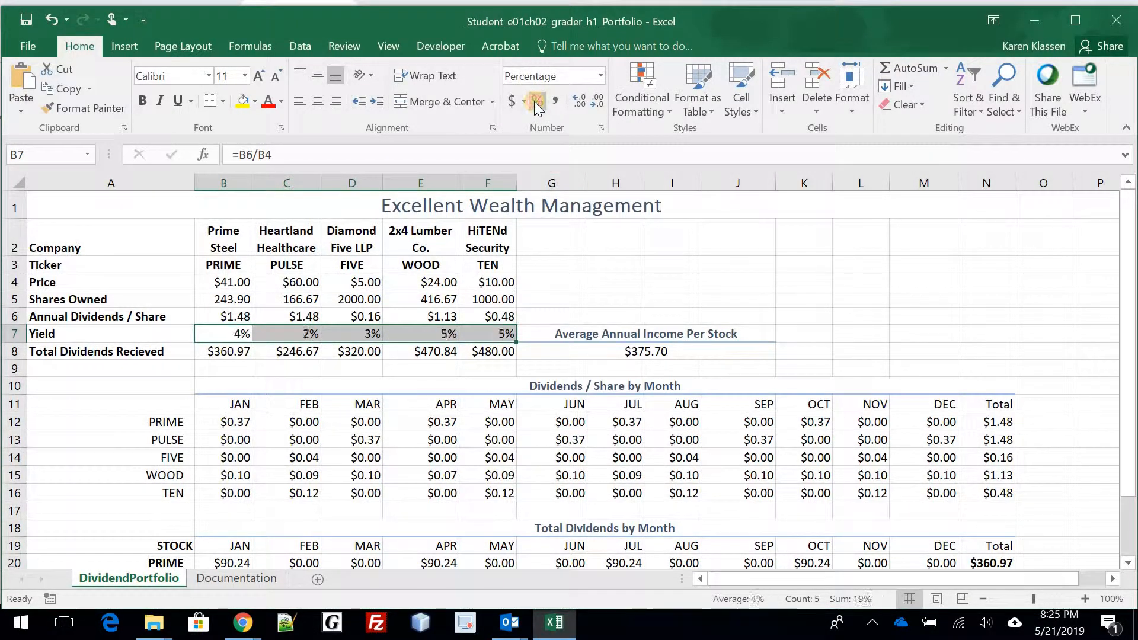
left_click(599, 77)
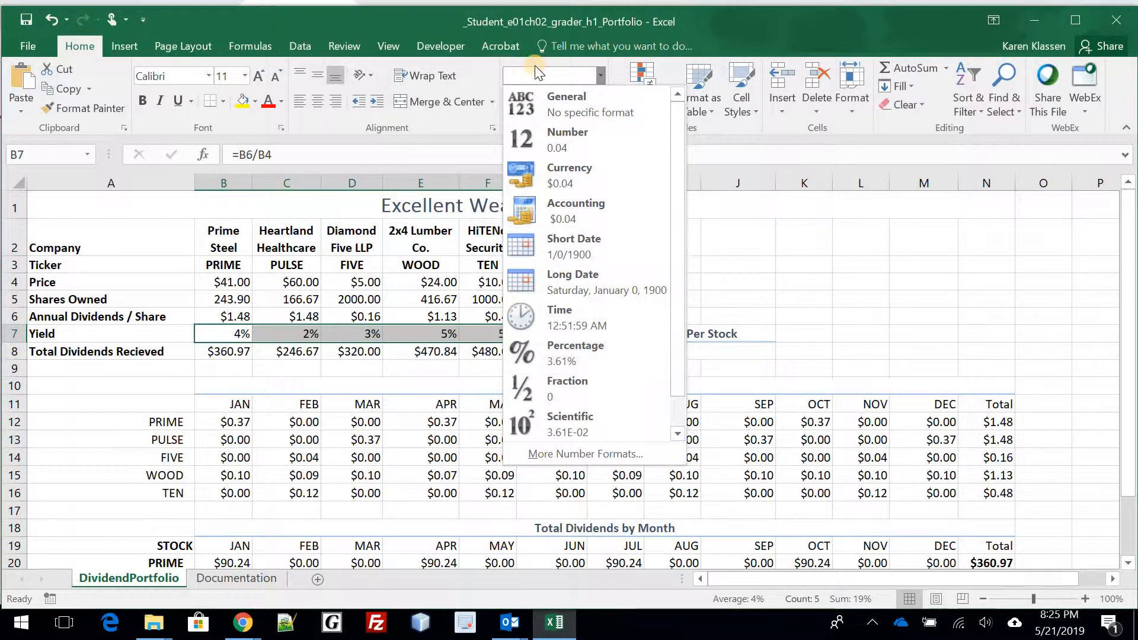
left_click(576, 348)
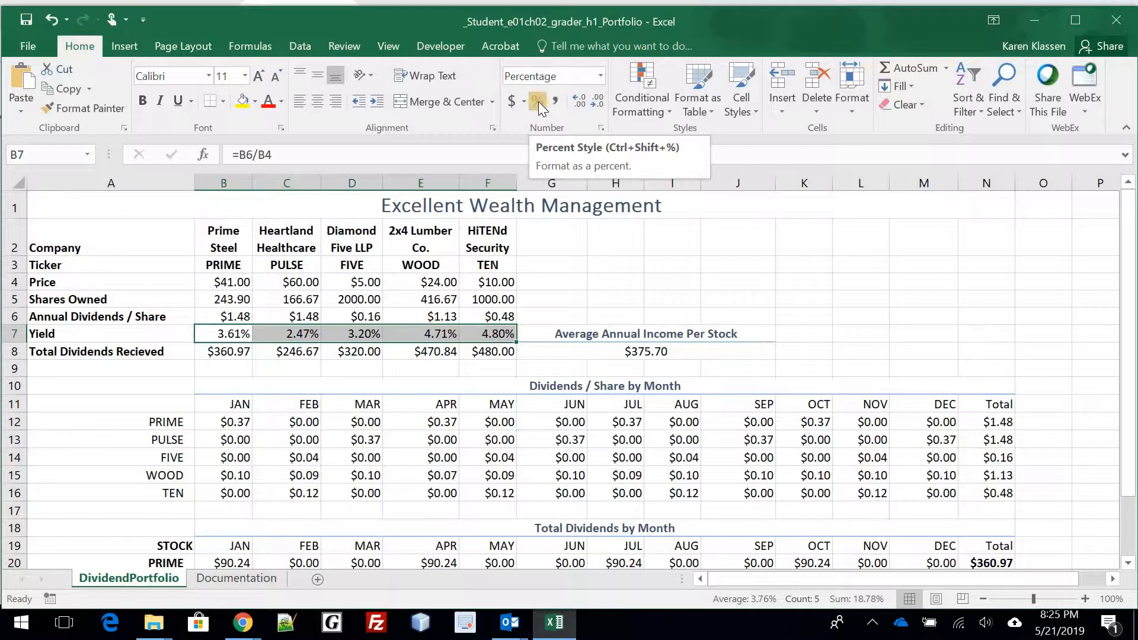
left_click(539, 101)
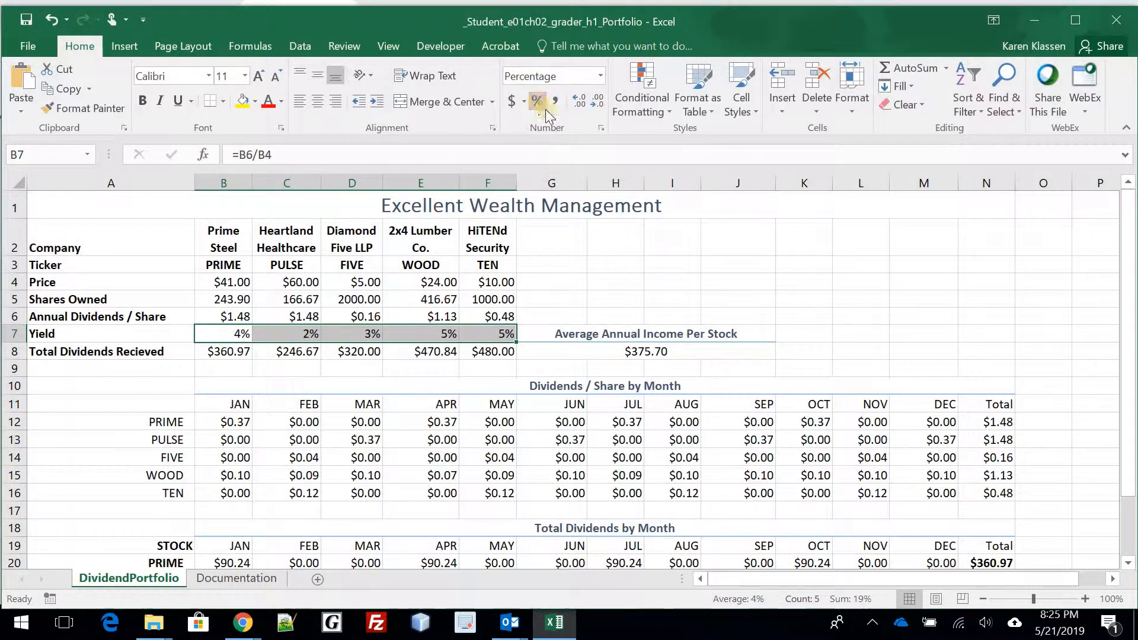
double_click(580, 100)
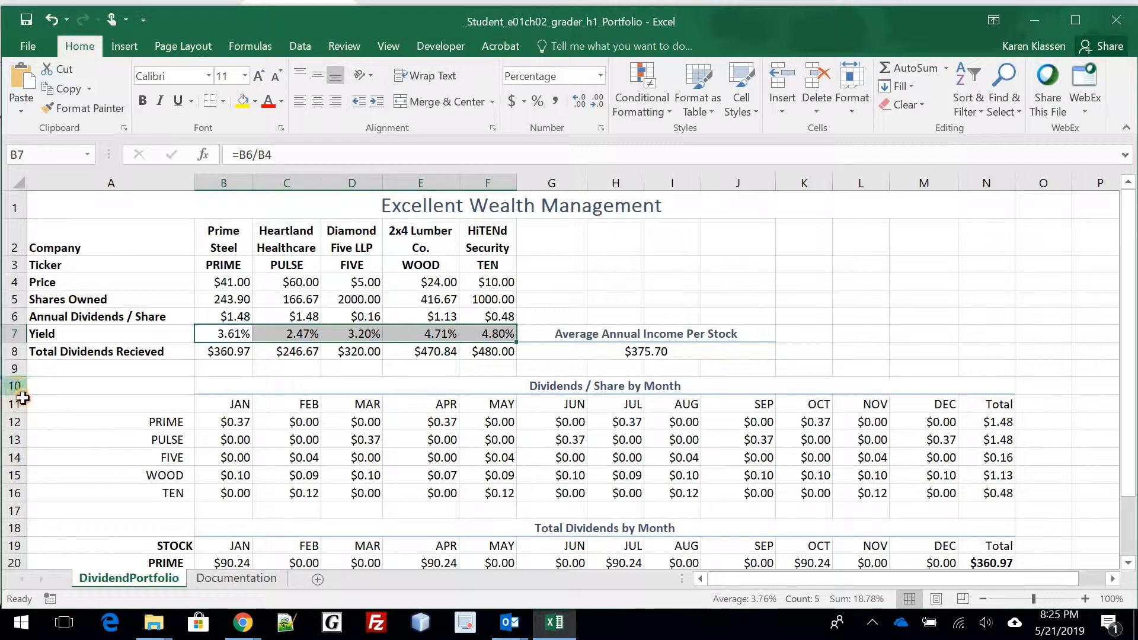
Hide rows 10 through 17, which hold the Dividends / Share by Month table
left_click_drag(16, 386, 14, 511)
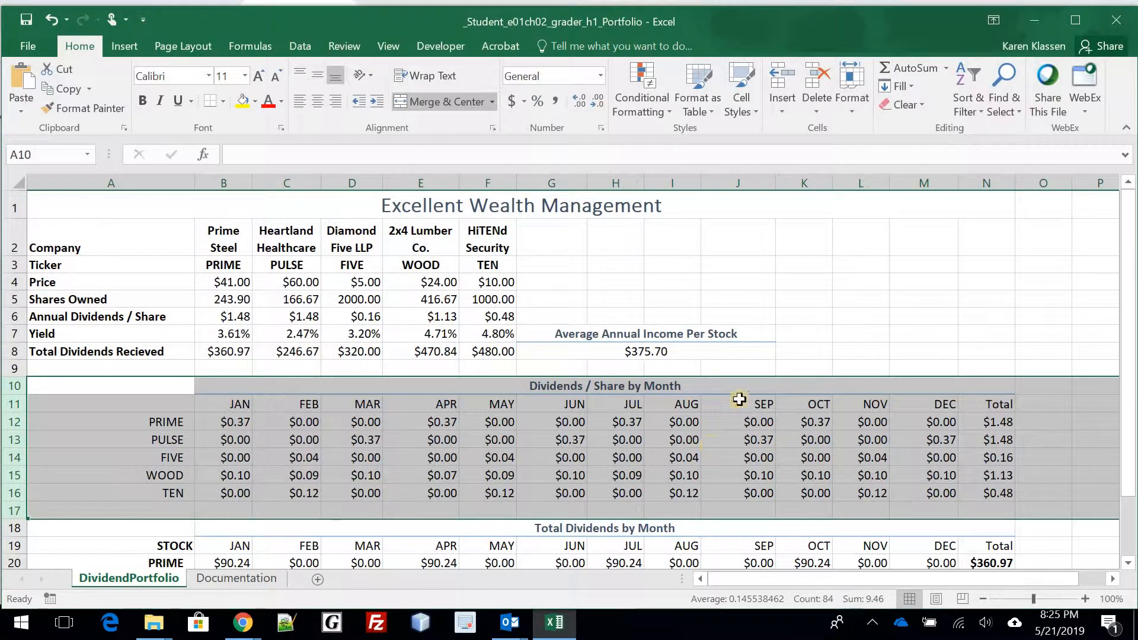
scroll(736, 394, "down", 1)
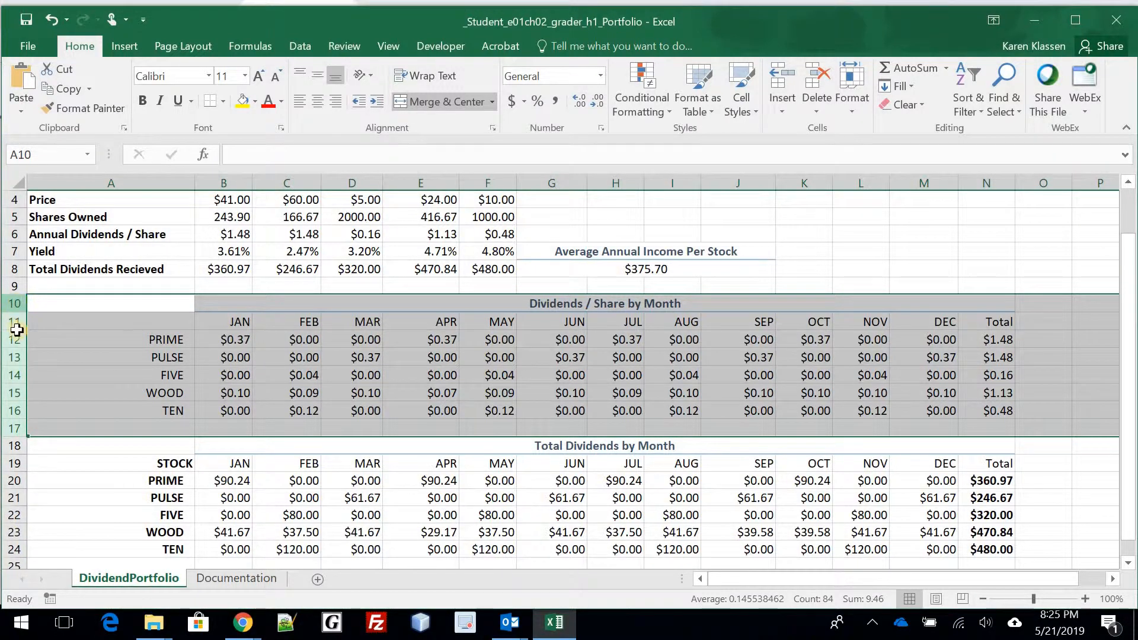
left_click_drag(14, 303, 10, 433)
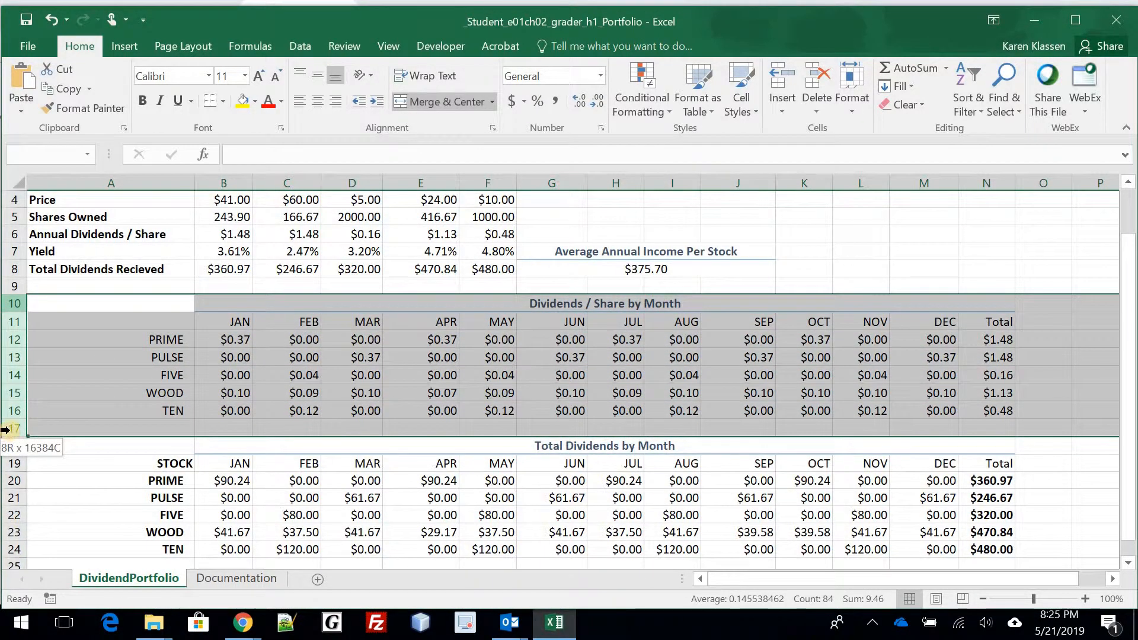
right_click(15, 394)
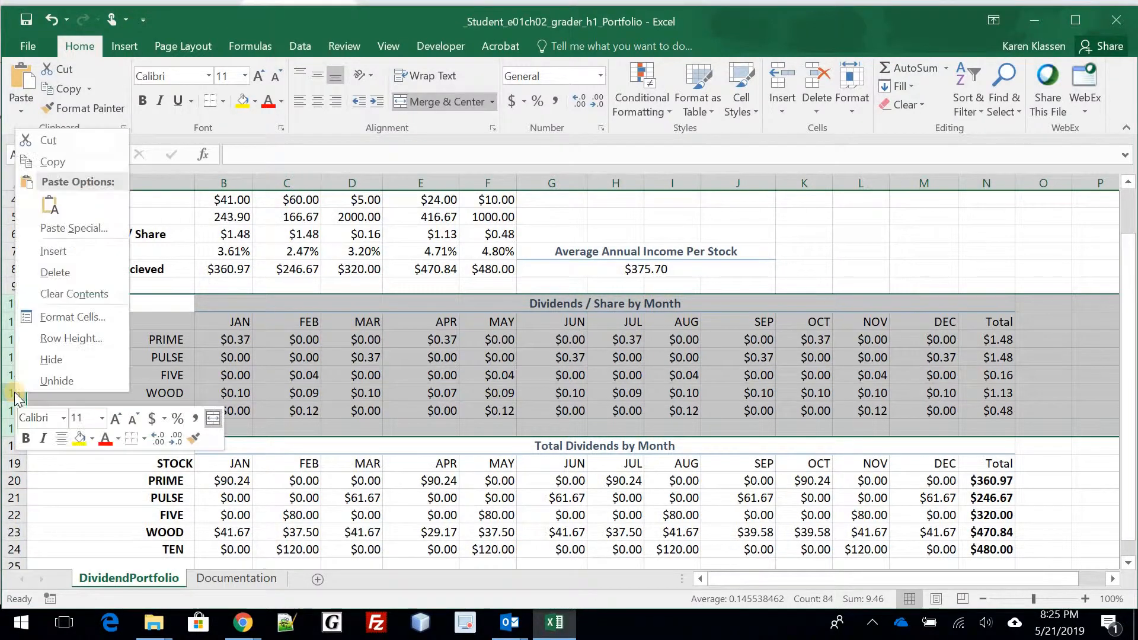
left_click(59, 359)
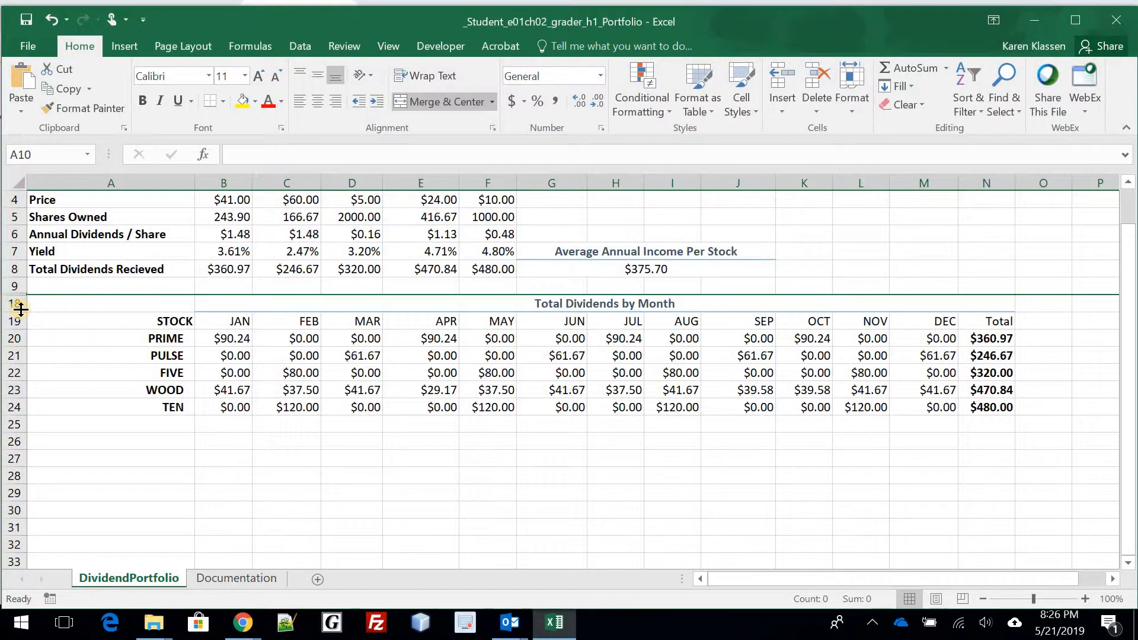
left_click(107, 389)
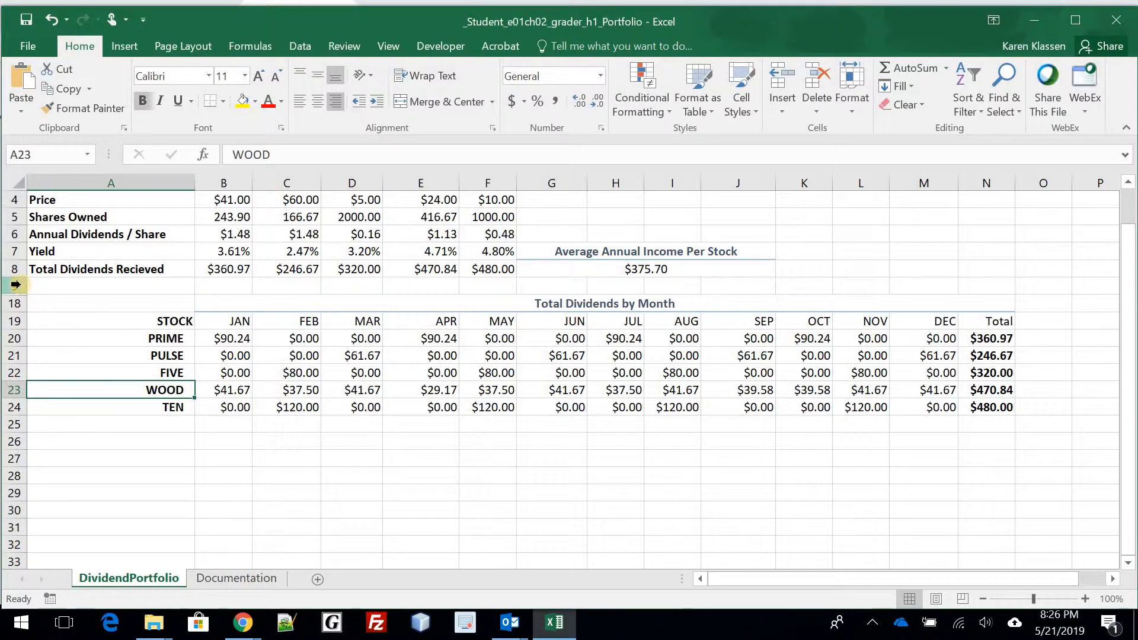
Unhide the rows between 9 and 18, and hide rows 10 through 17 again
left_click_drag(16, 285, 10, 302)
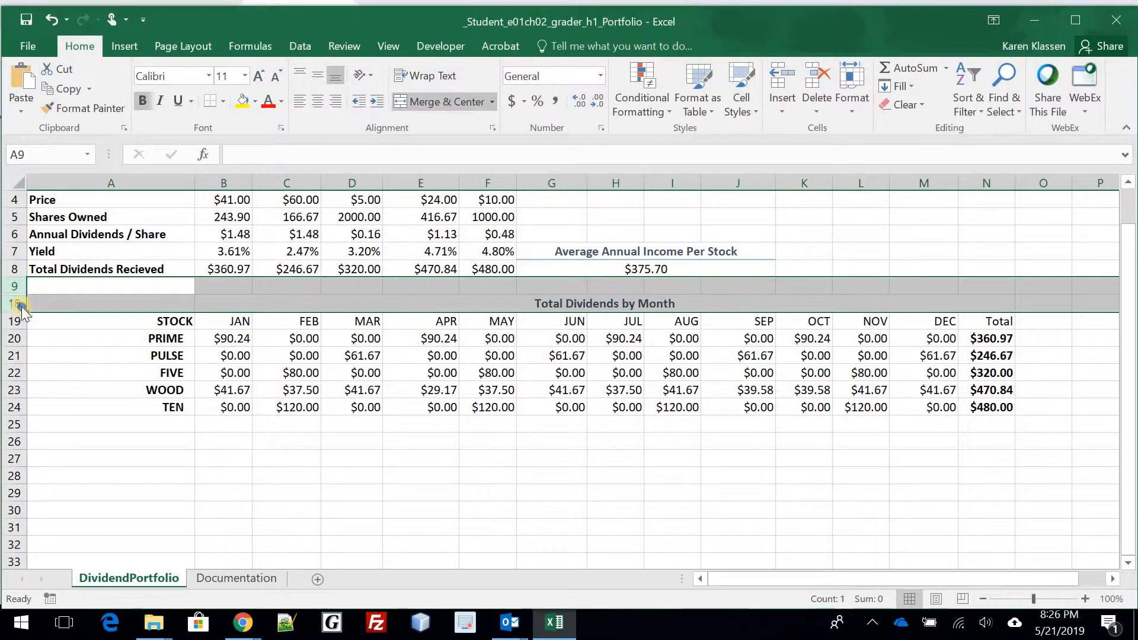
right_click(20, 305)
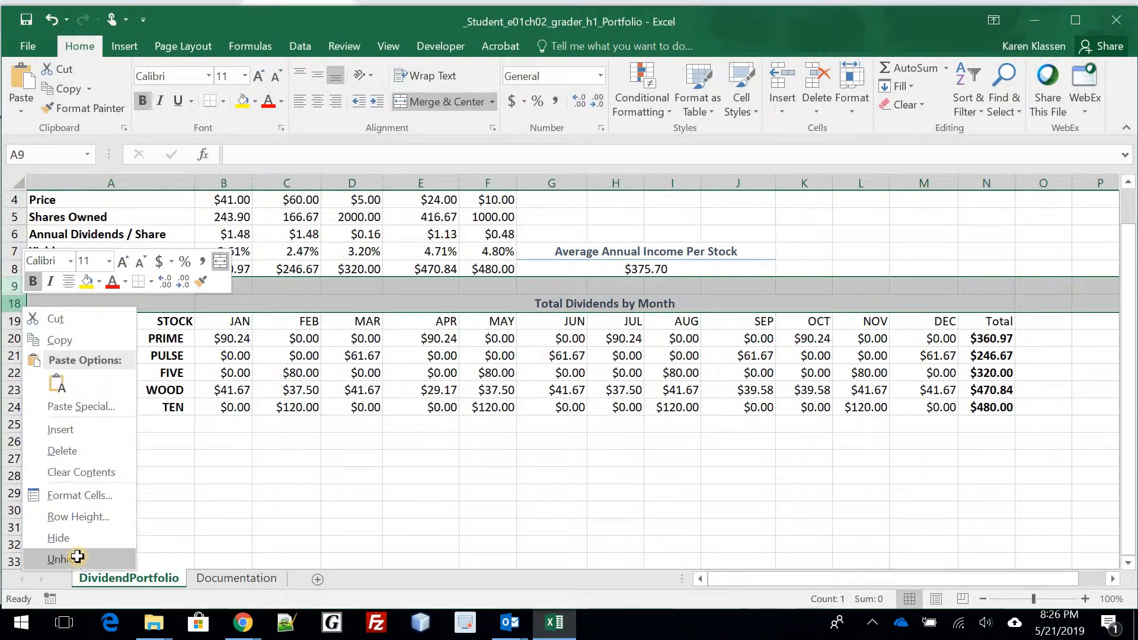
left_click(76, 558)
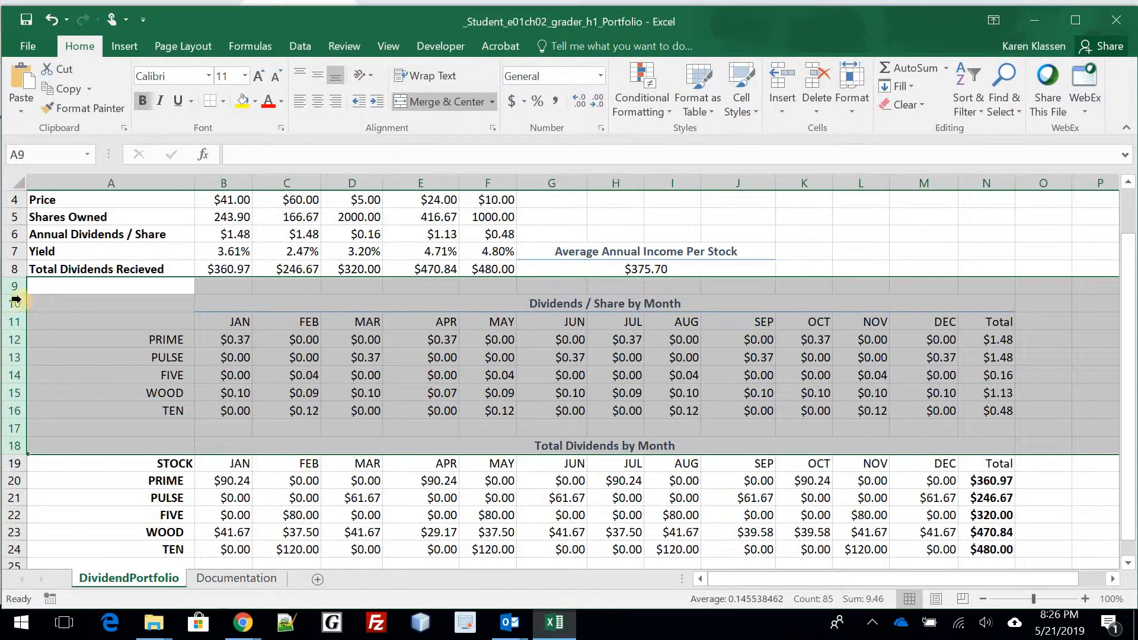
left_click_drag(14, 303, 16, 429)
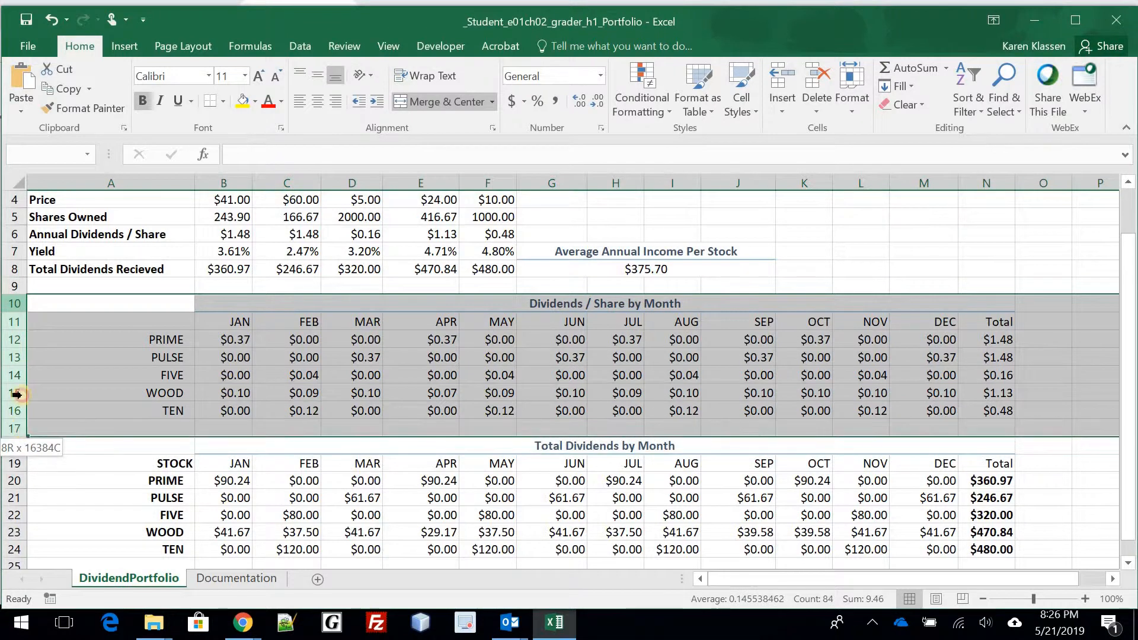
right_click(49, 365)
left_click(59, 359)
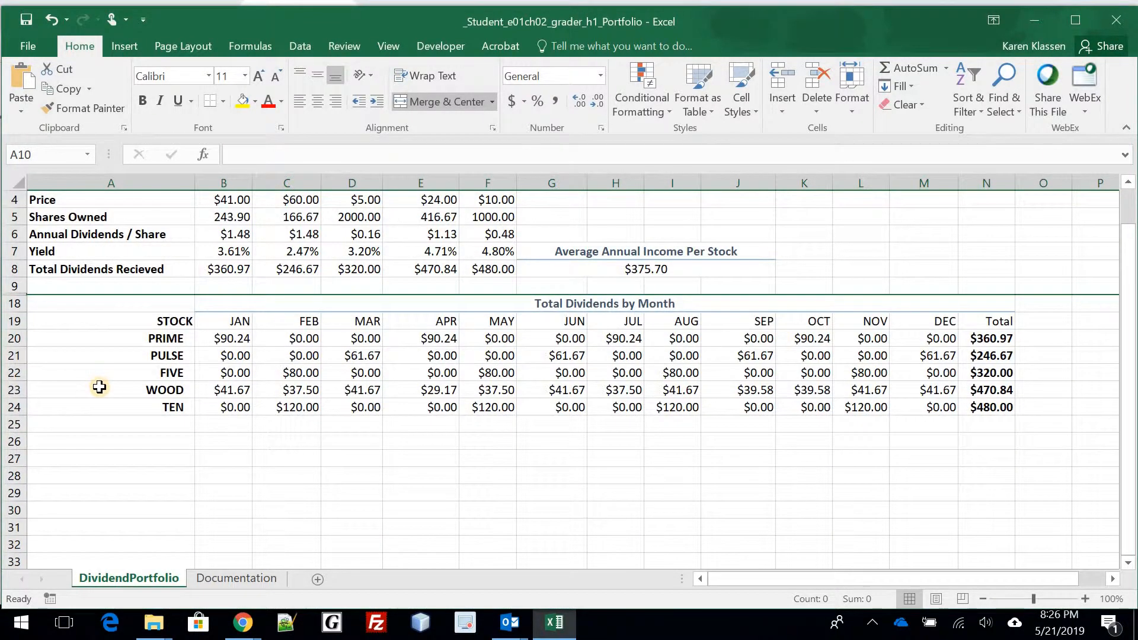
Convert the Total Dividends by Month range A19:N24 into a table with headers
left_click(170, 321)
left_click_drag(168, 321, 979, 406)
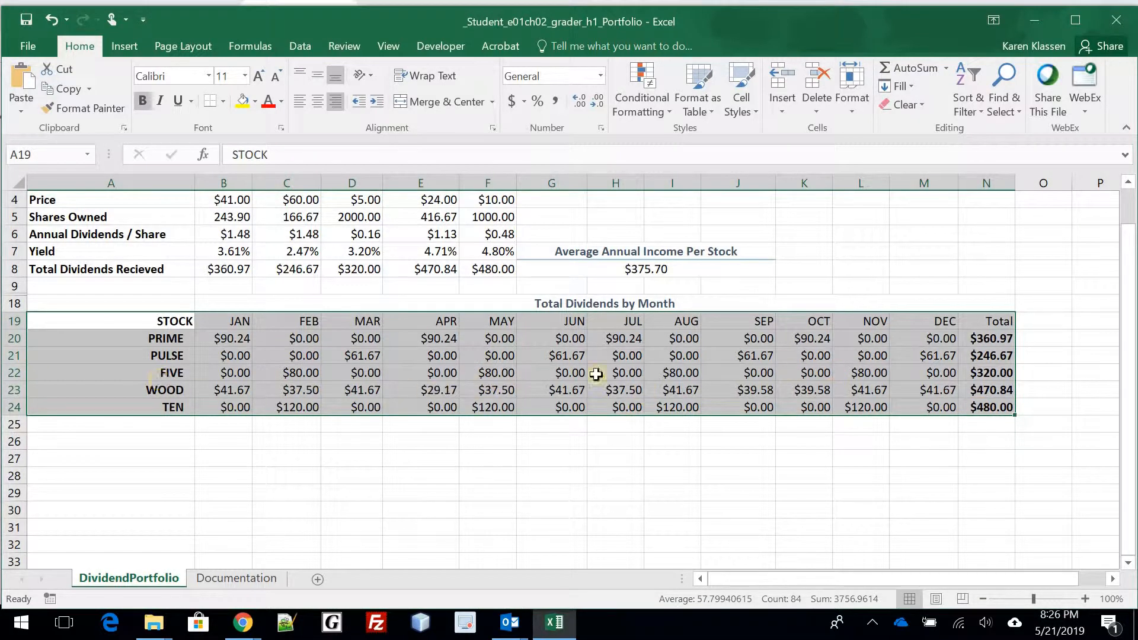
left_click(126, 46)
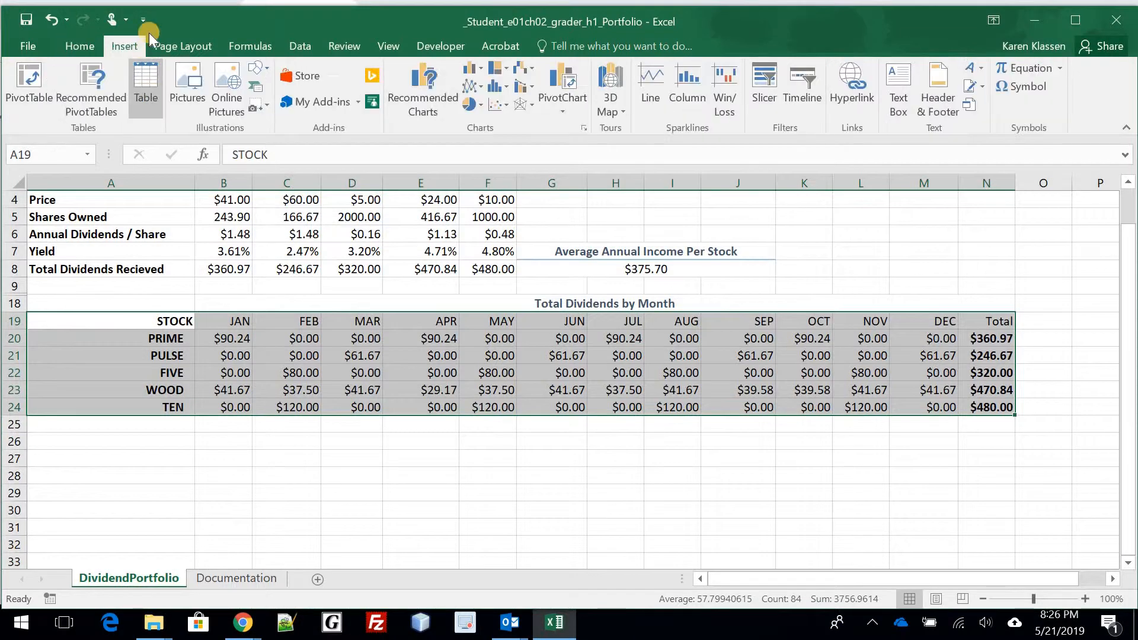
left_click(148, 83)
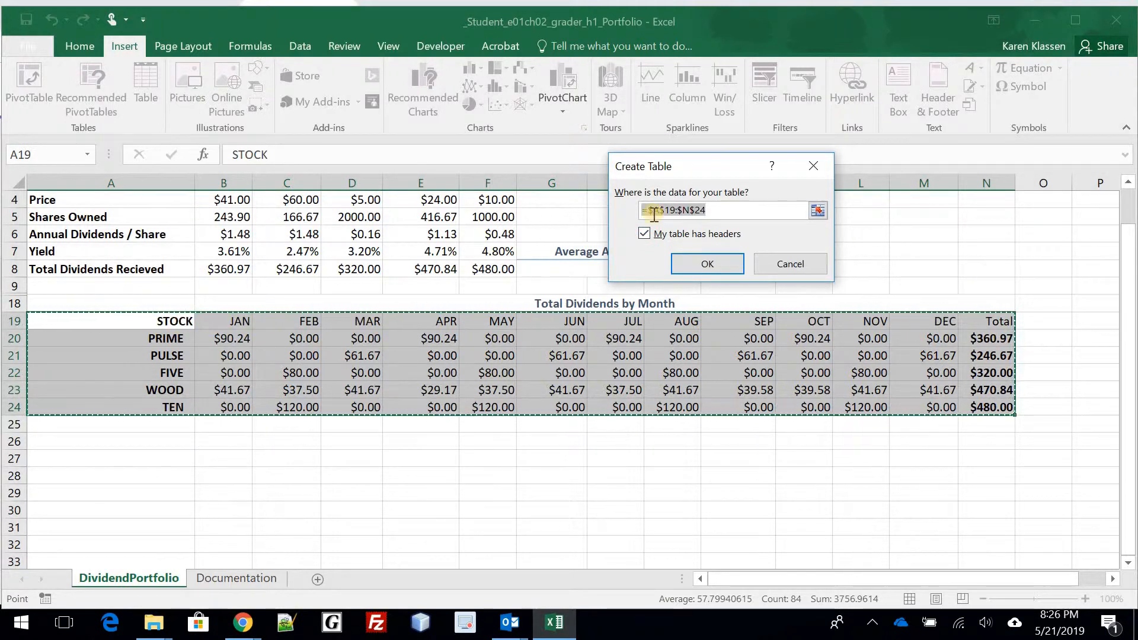
left_click(709, 265)
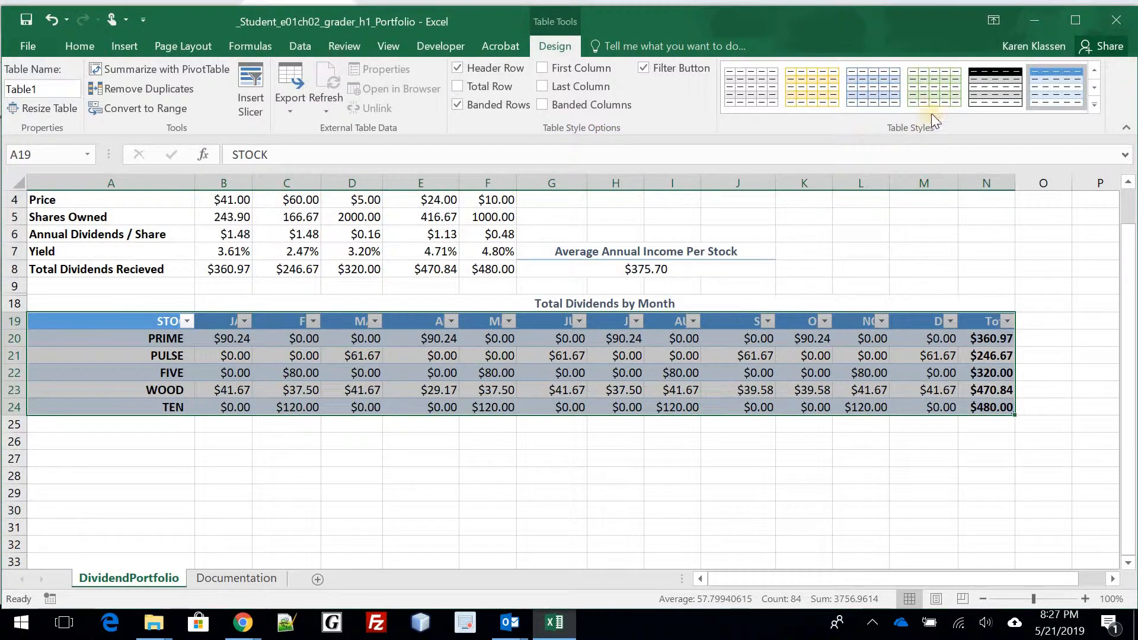
Apply the light table style with a solid gray header row to the dividends table
left_click(1094, 105)
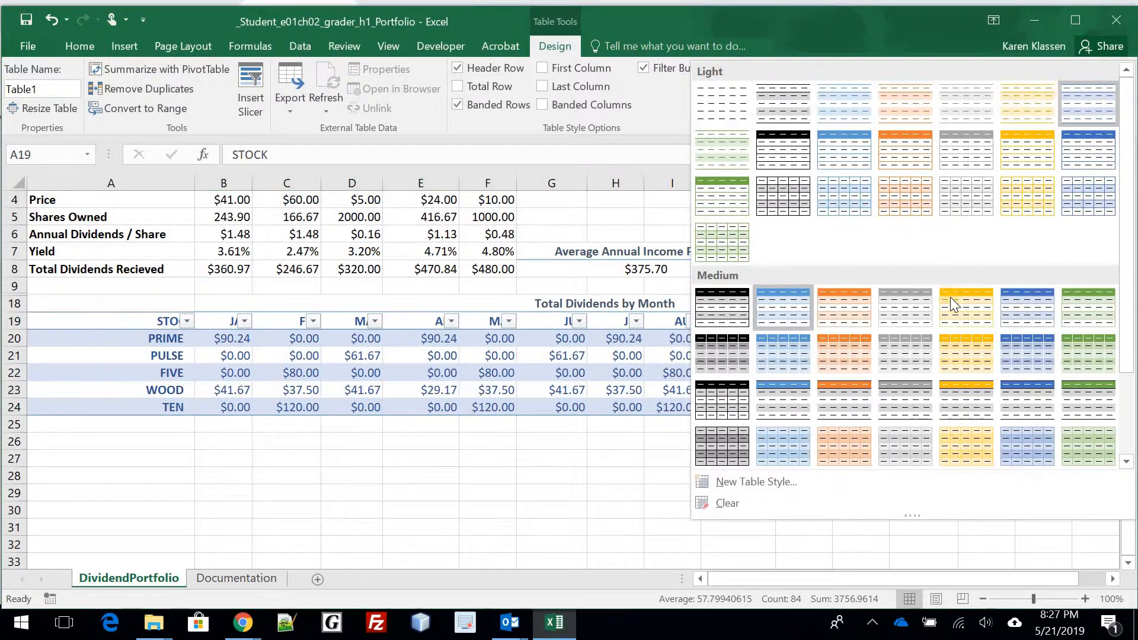
scroll(1005, 290, "down", 2)
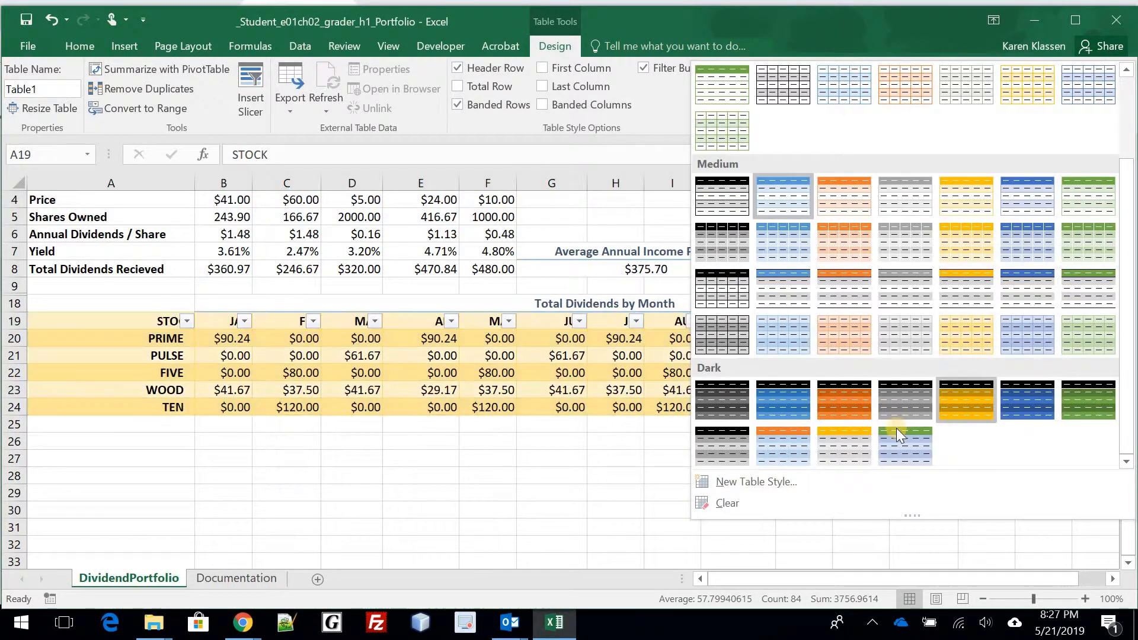
scroll(953, 208, "up", 2)
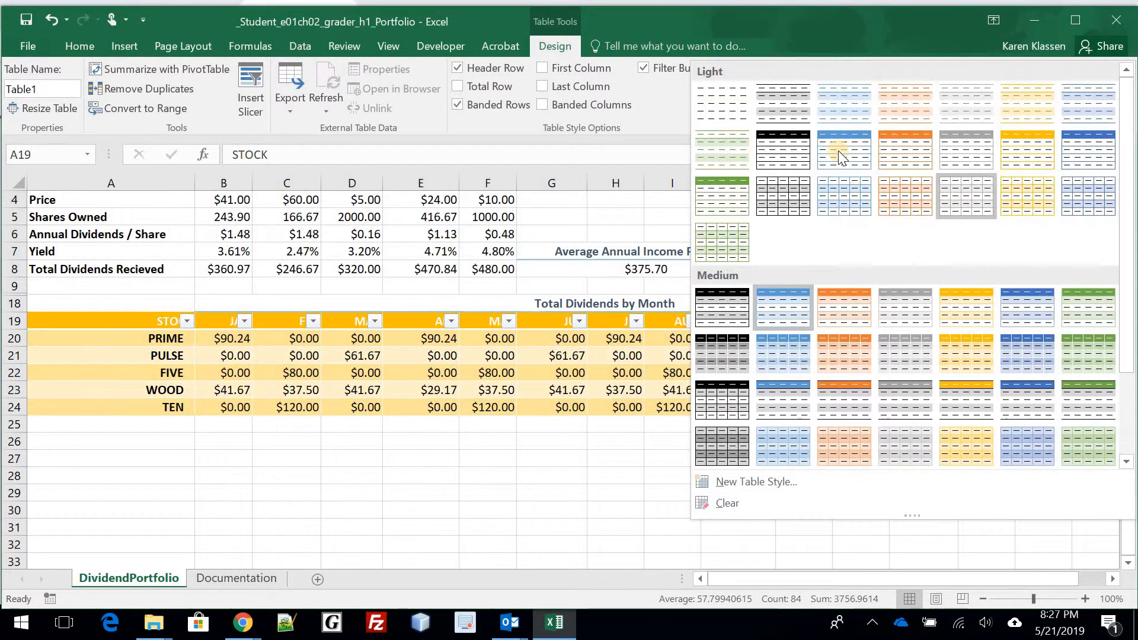
left_click(961, 149)
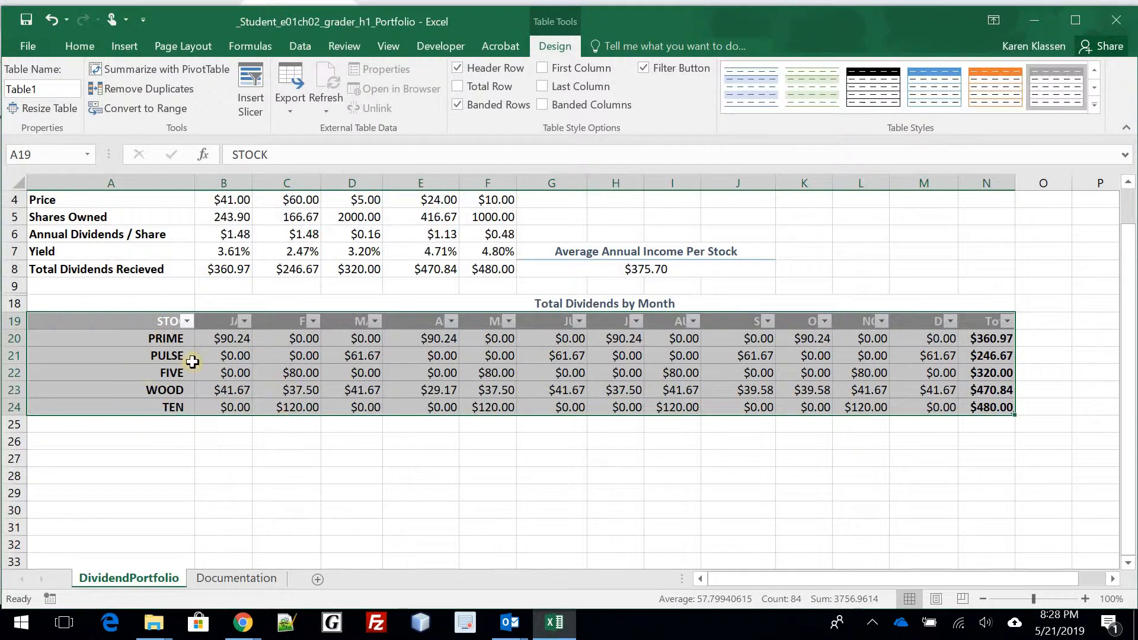
Sort the dividends table by STOCK from A to Z and turn off its filter buttons
left_click(80, 325)
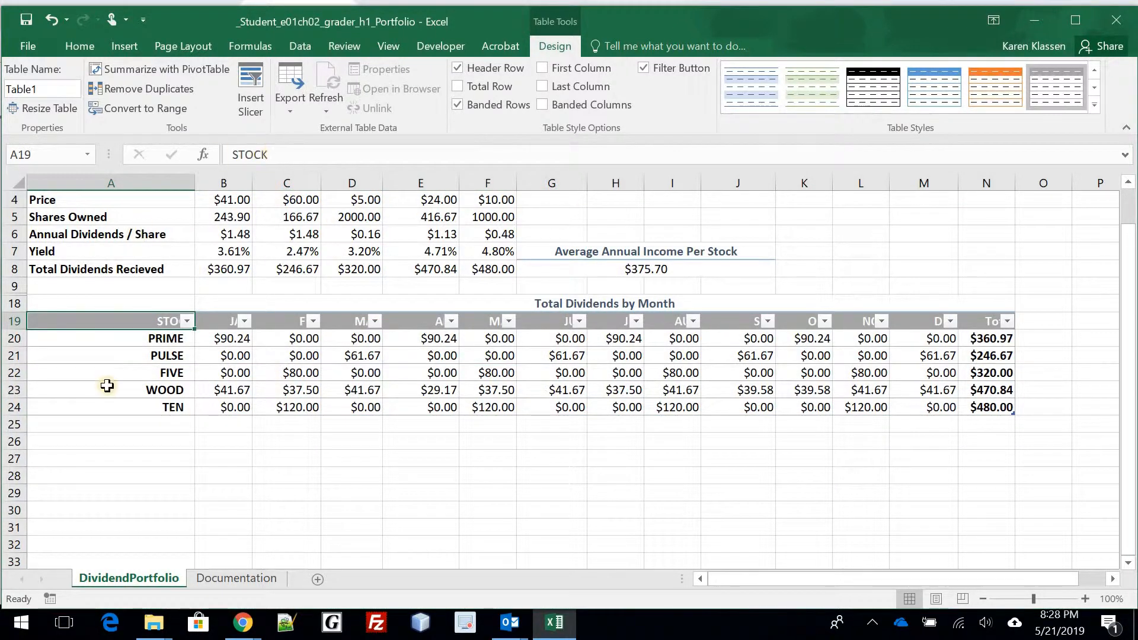
left_click(187, 322)
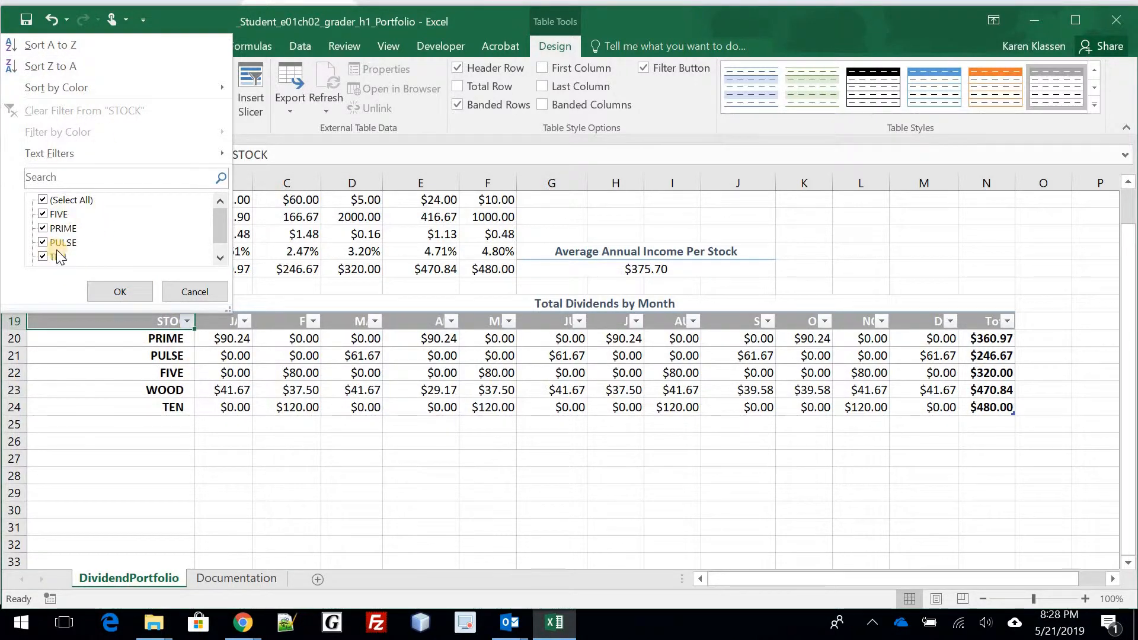
left_click(61, 229)
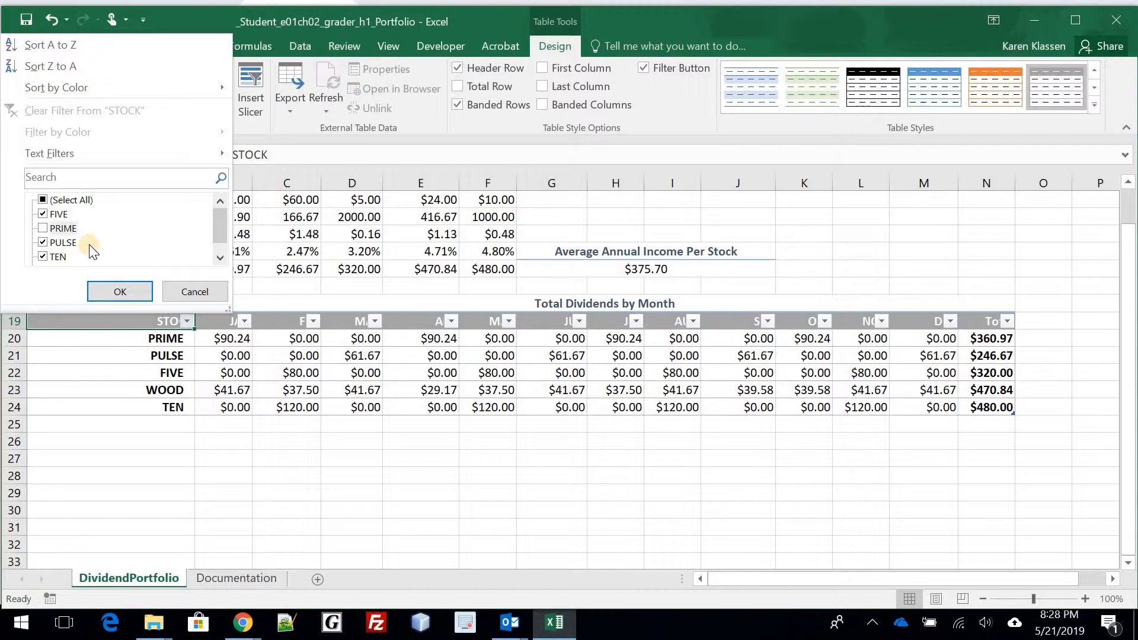
left_click(59, 229)
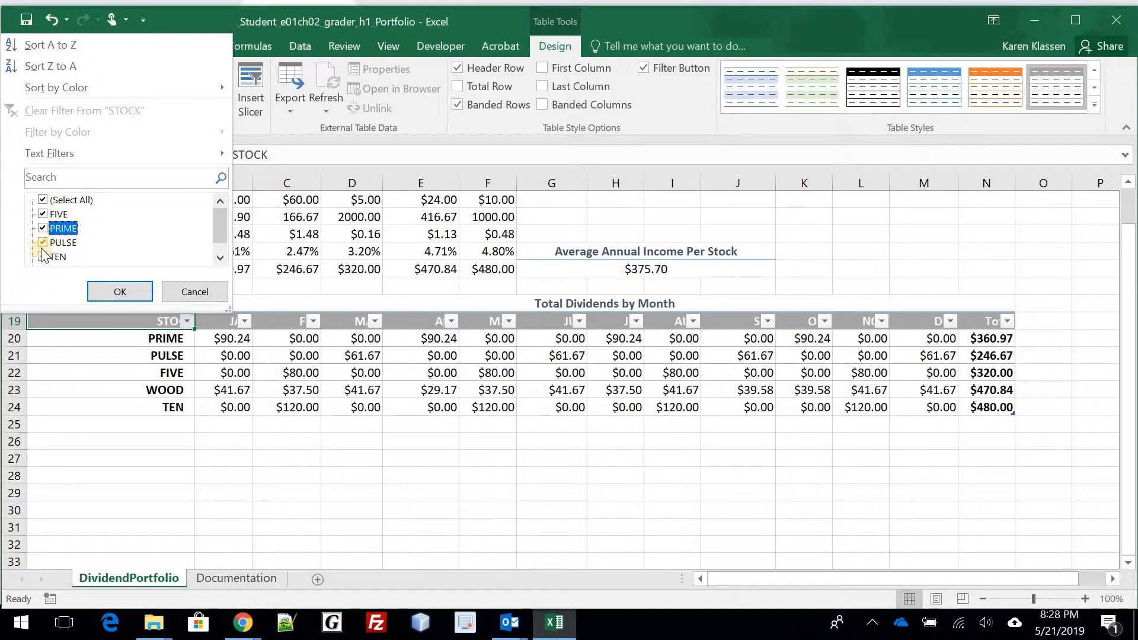
left_click(73, 44)
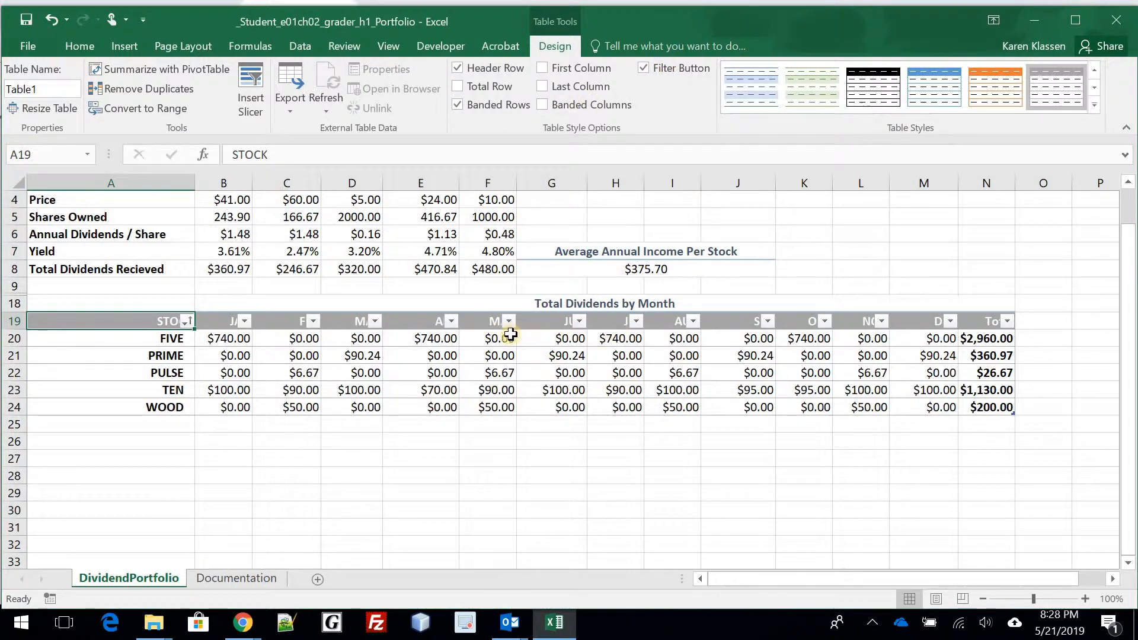
left_click(644, 68)
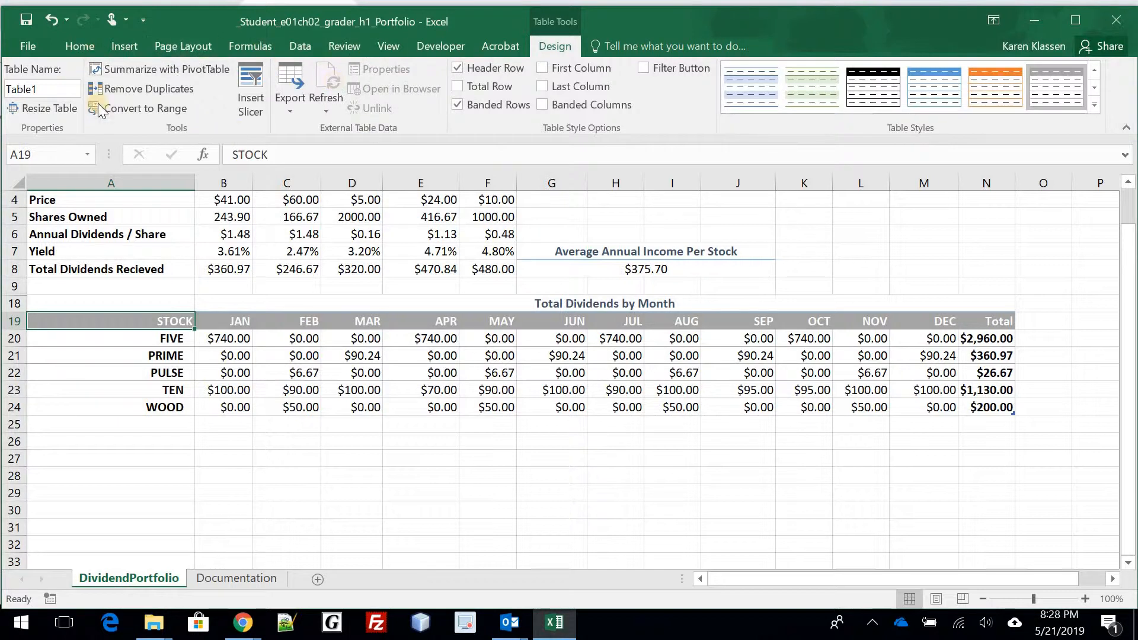
Add a total row to the dividends table and fill it with the Sum for JAN through DEC in B25:M25
left_click(497, 85)
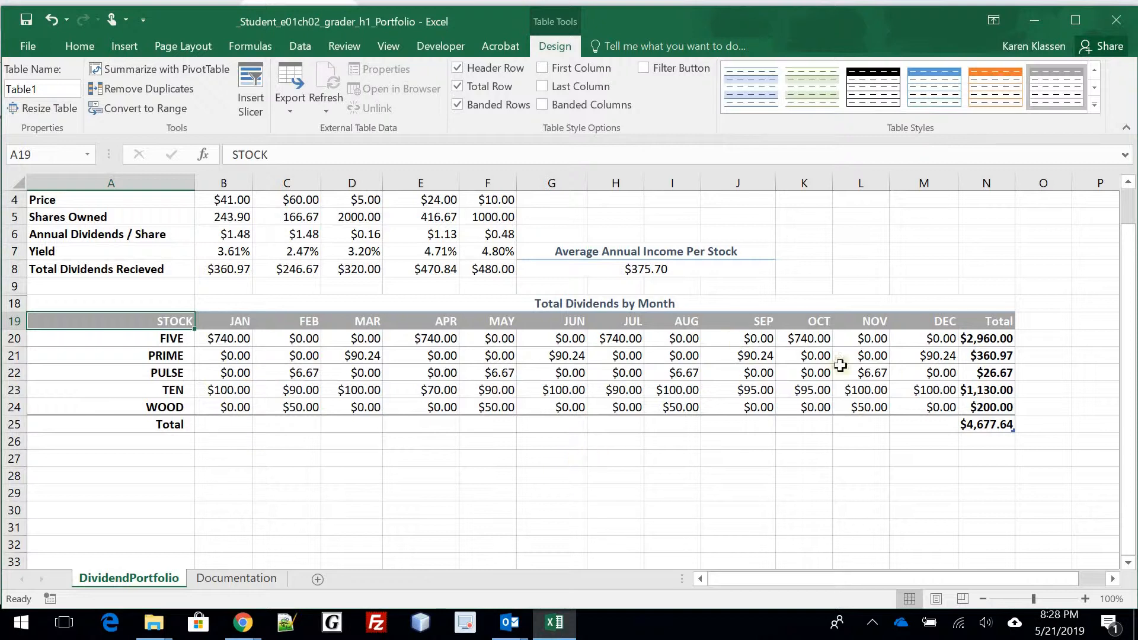
left_click(236, 423)
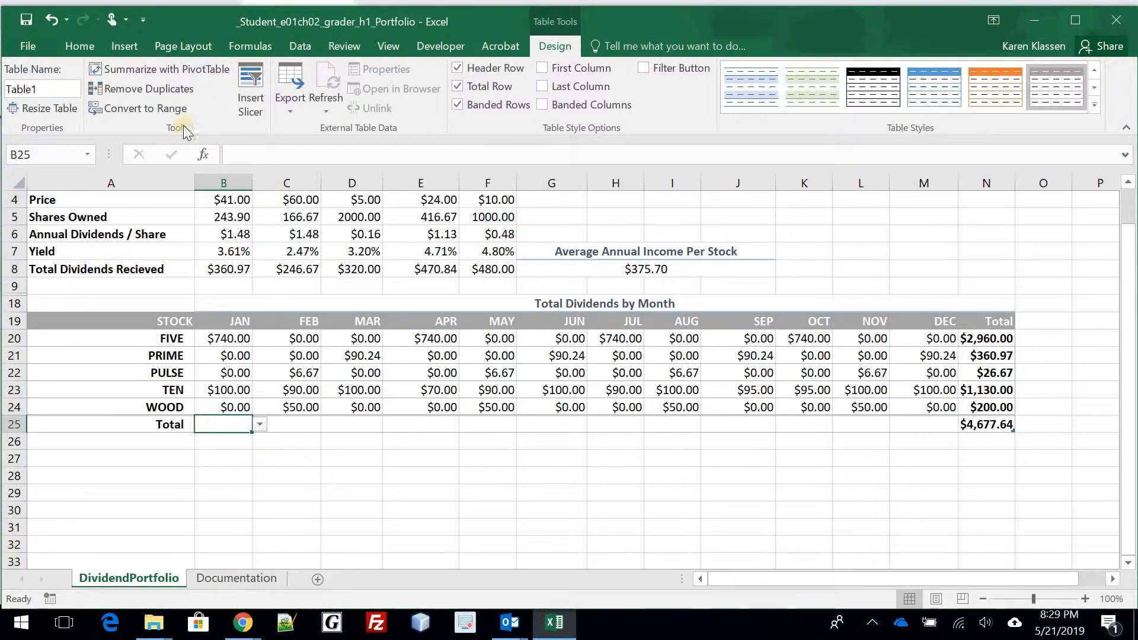
left_click(89, 48)
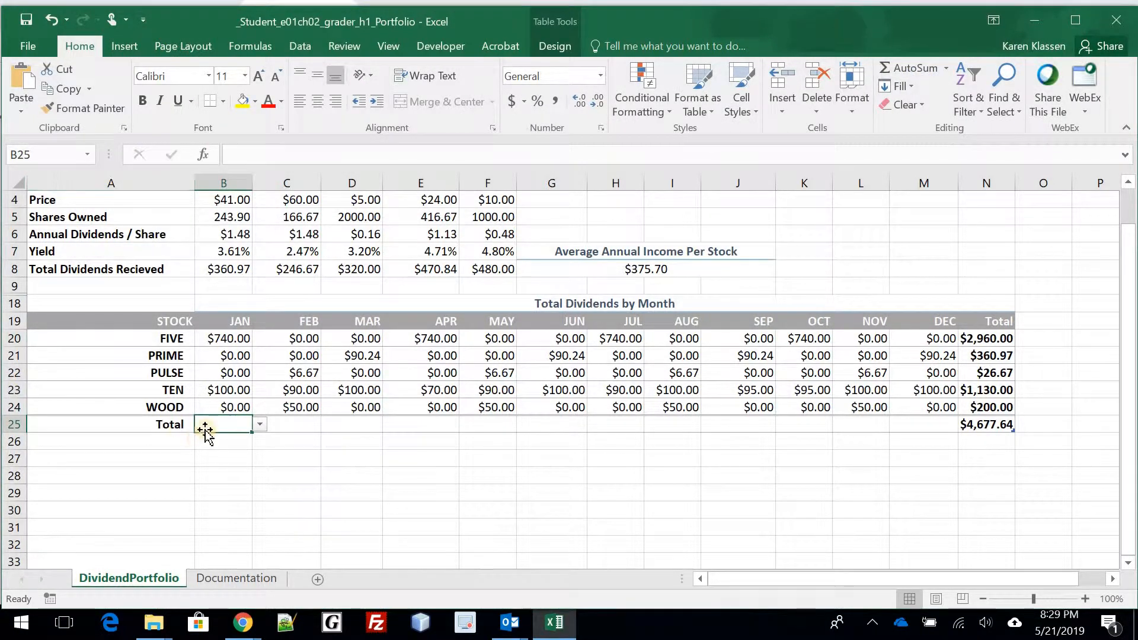
left_click(261, 424)
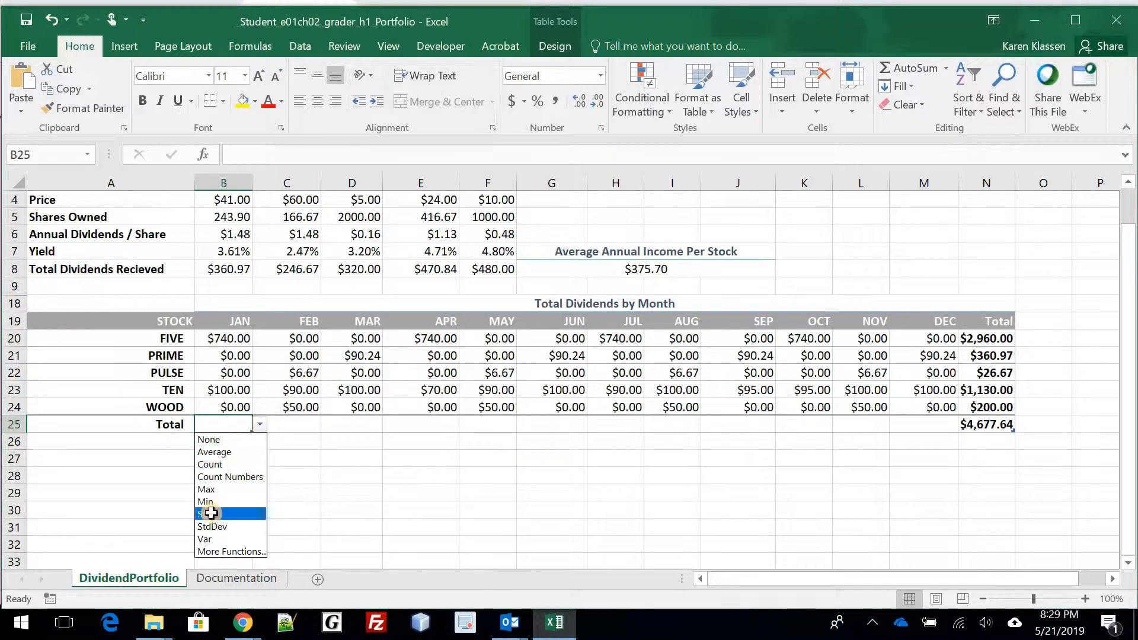
left_click(259, 441)
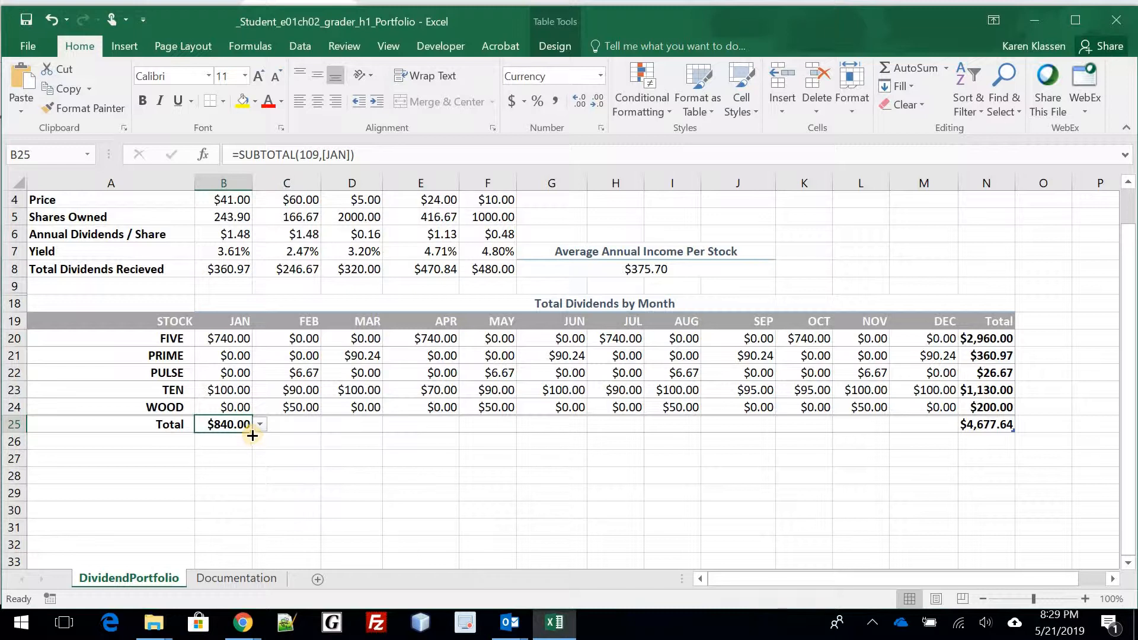
left_click_drag(252, 435, 948, 431)
left_click(773, 427)
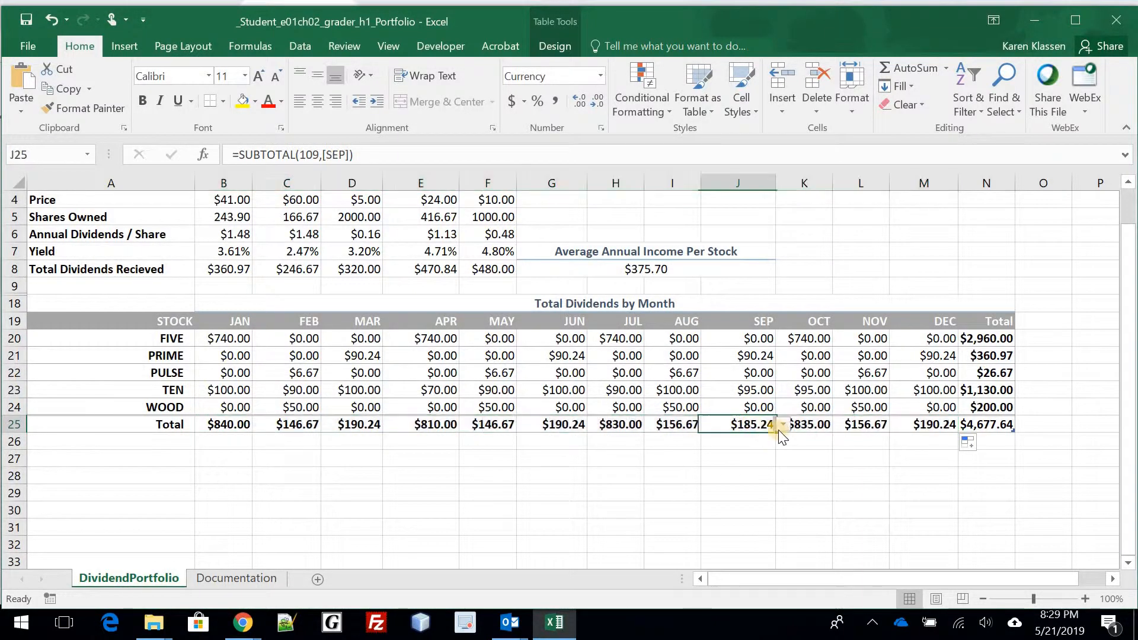
left_click(783, 425)
left_click(688, 424)
left_click(695, 425)
left_click(708, 425)
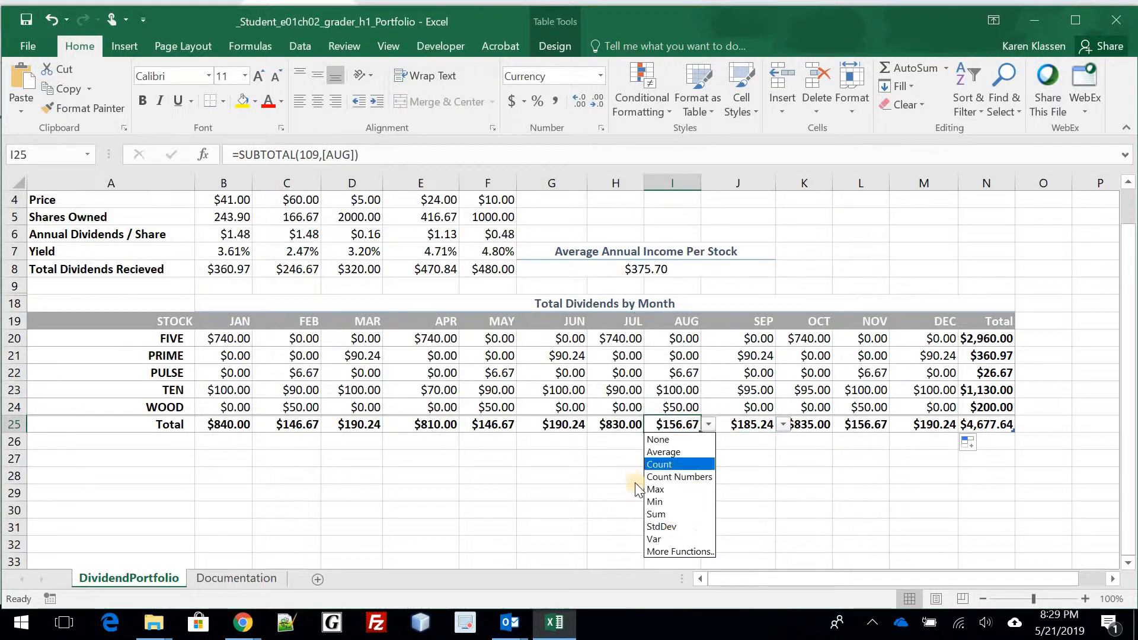
left_click(736, 489)
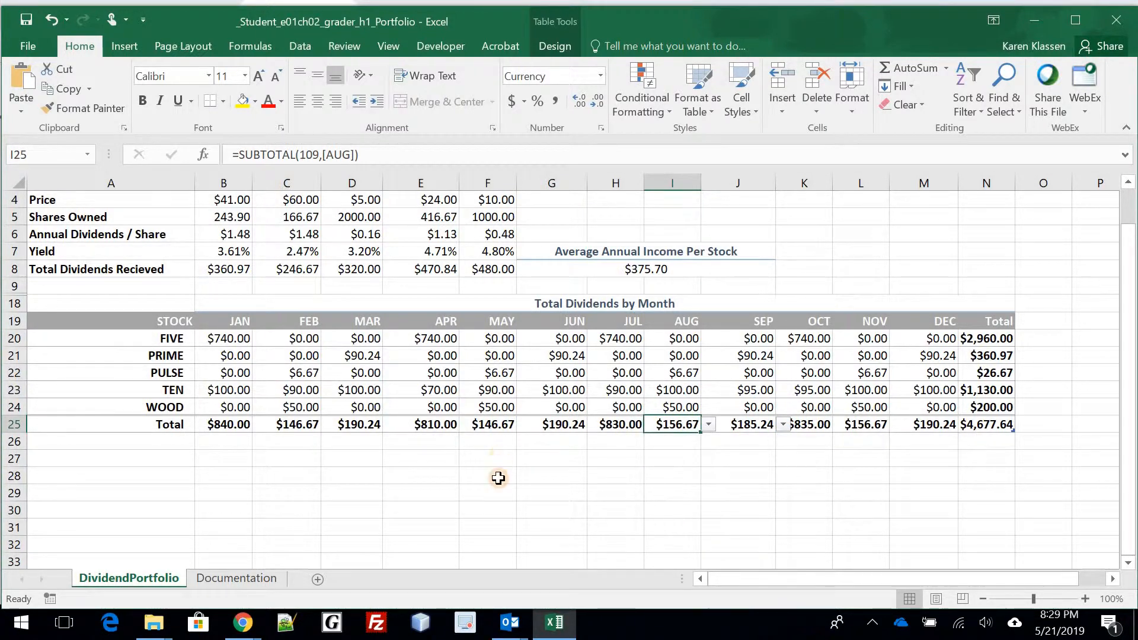
left_click(501, 459)
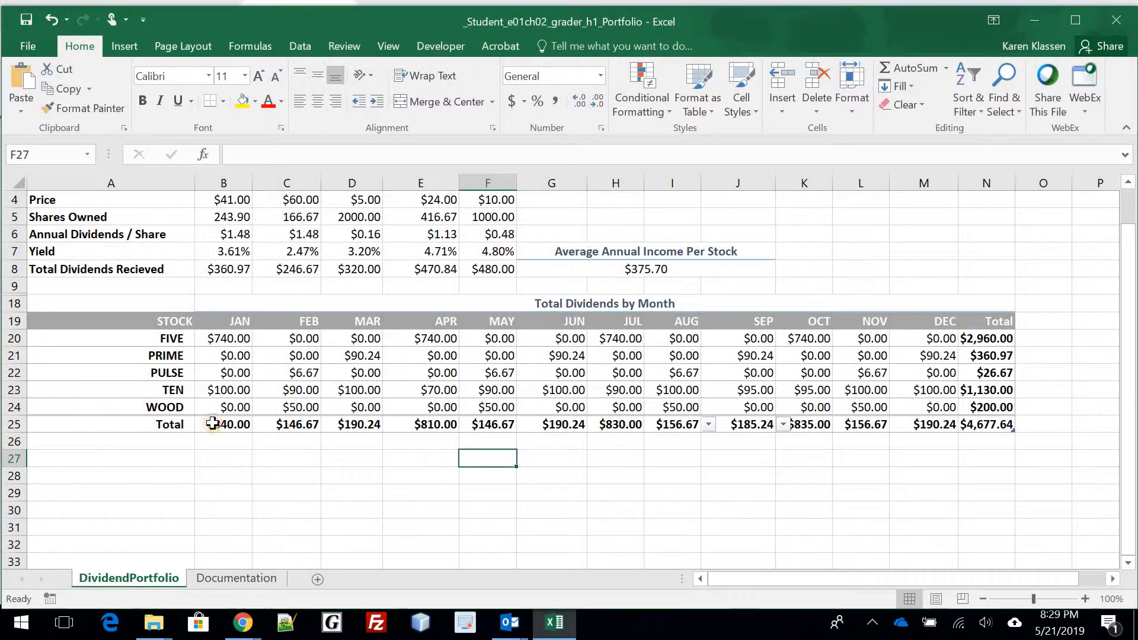
Apply a top border to the dividends table's total row, A25:N25
left_click_drag(190, 424, 989, 423)
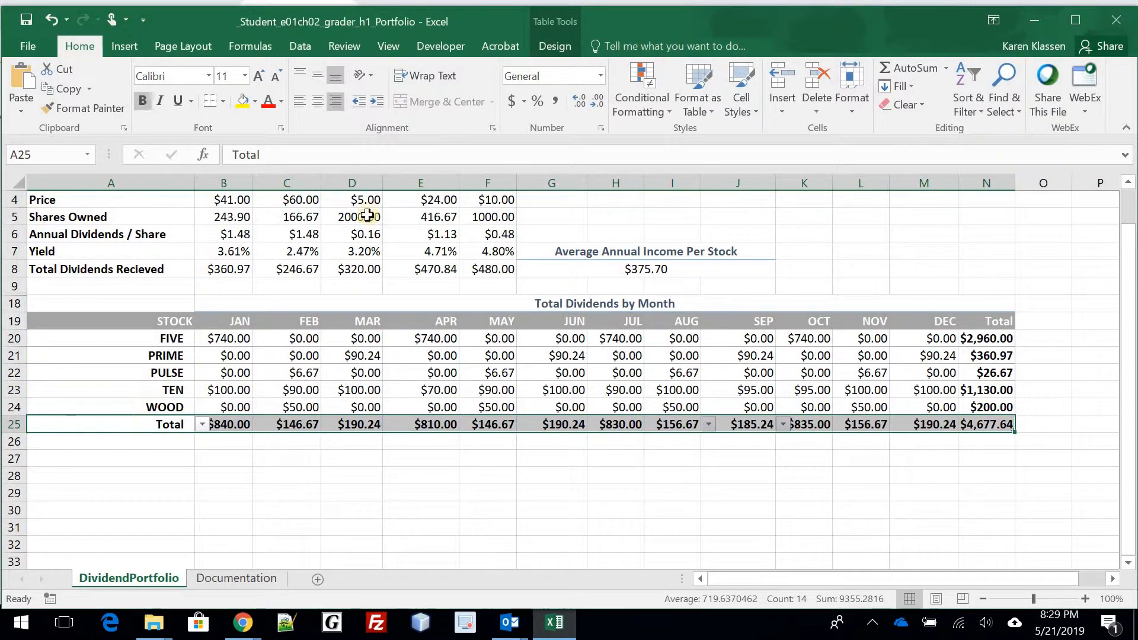
left_click(562, 44)
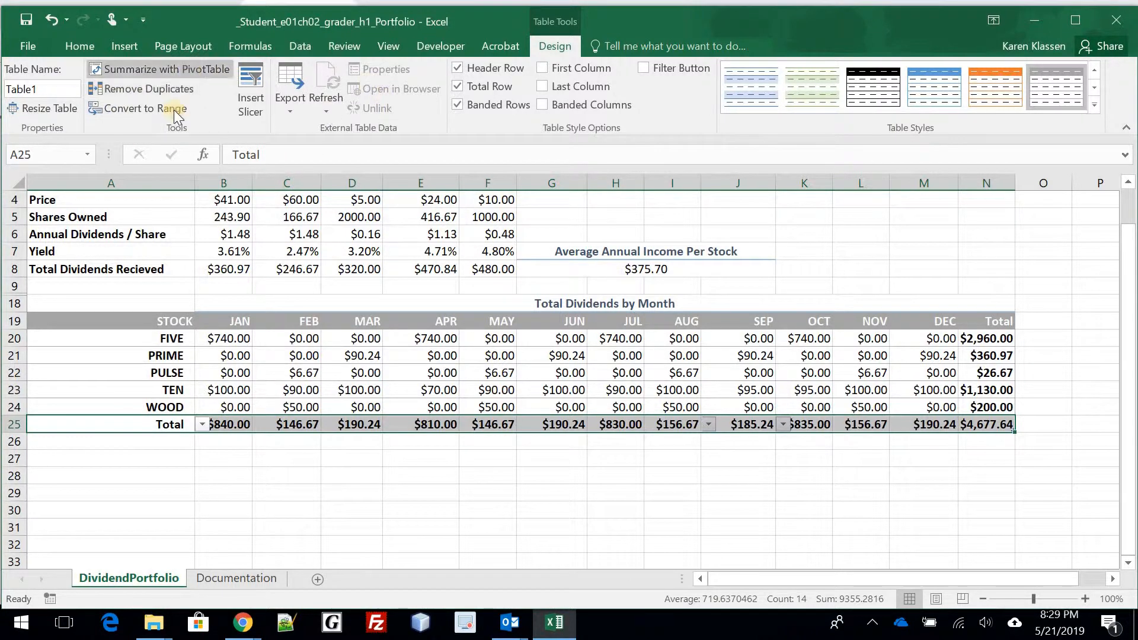
left_click(82, 47)
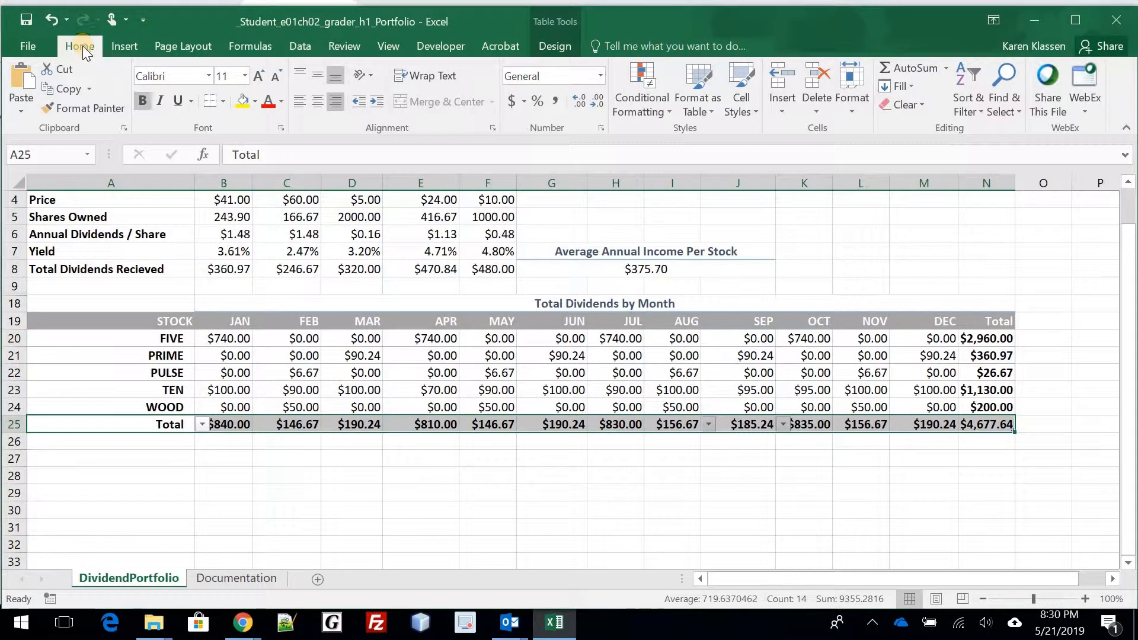
left_click(224, 102)
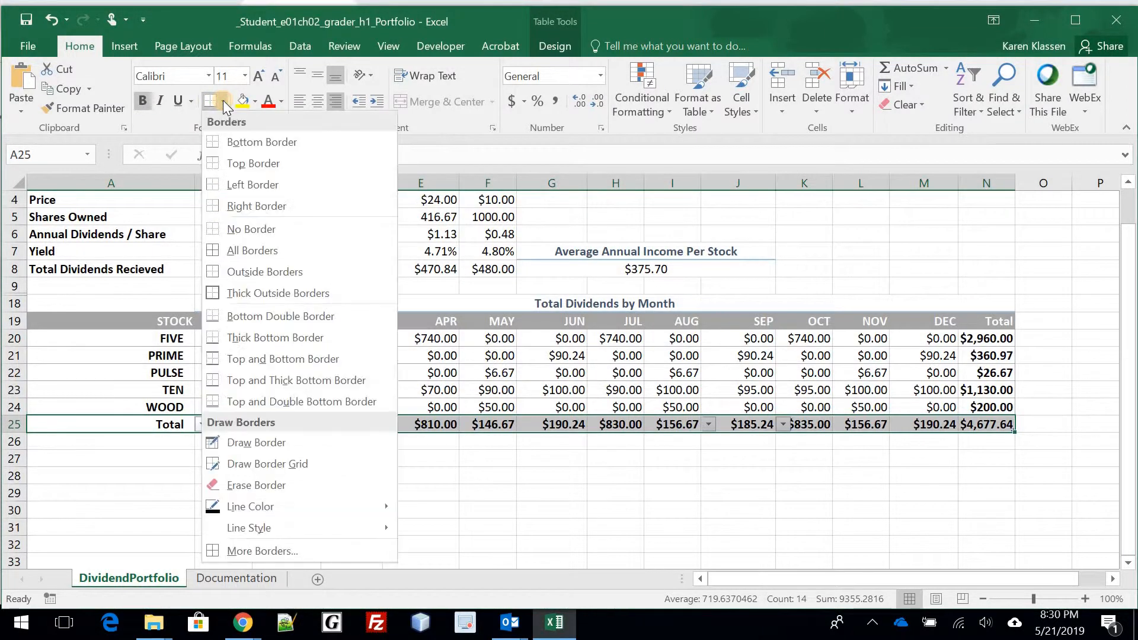
left_click(283, 163)
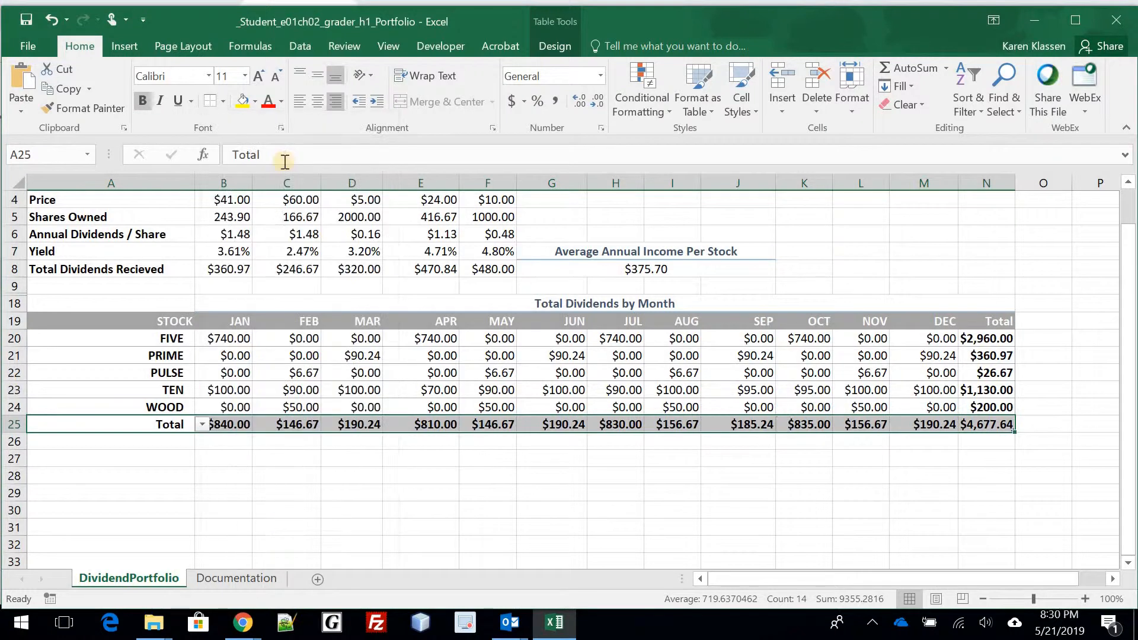
left_click(304, 481)
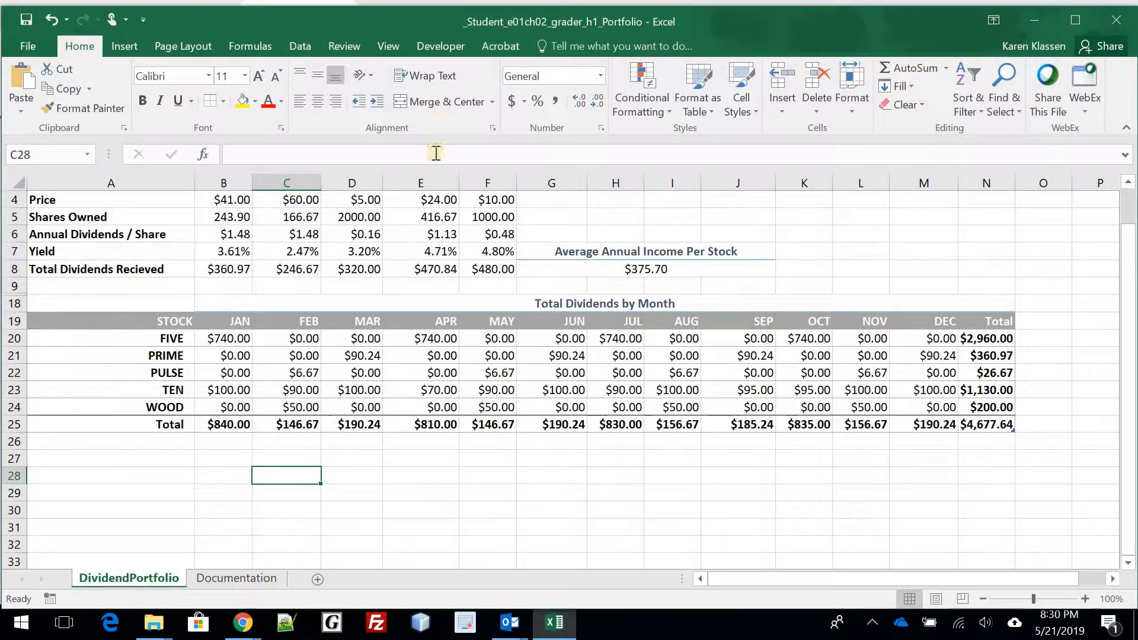
left_click(126, 338)
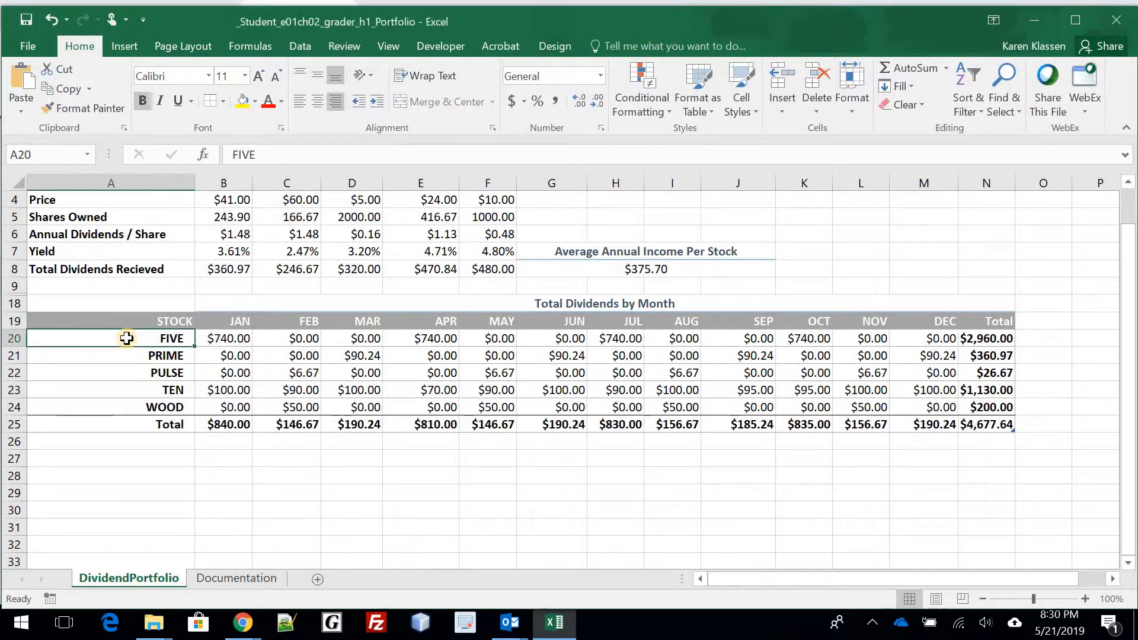
Apply the 40% - Accent3 cell style to the stock names, total row and Total column: A20:A25, B25:N25 and N20:N24
left_click_drag(126, 338, 121, 419)
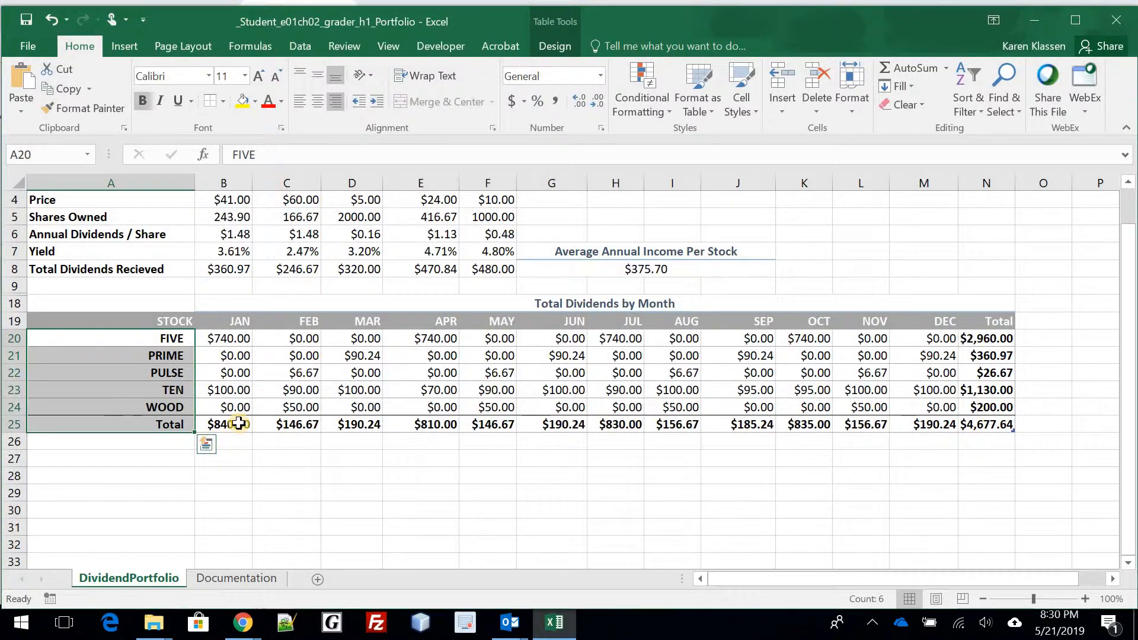
left_click_drag(239, 425, 976, 428)
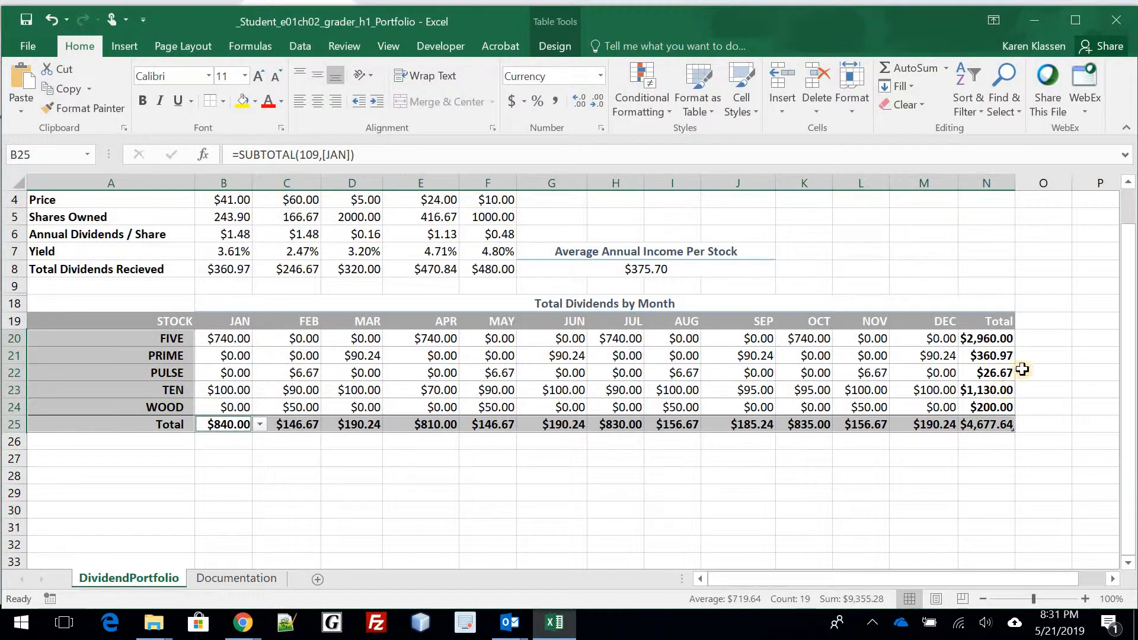
left_click_drag(1001, 337, 1002, 407)
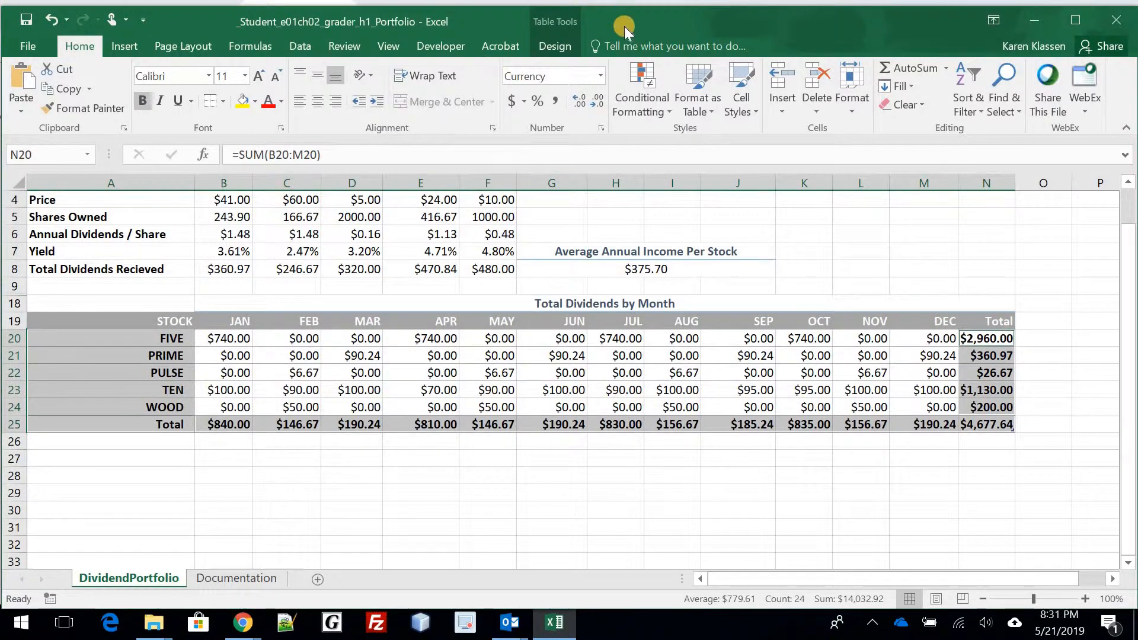
left_click(561, 45)
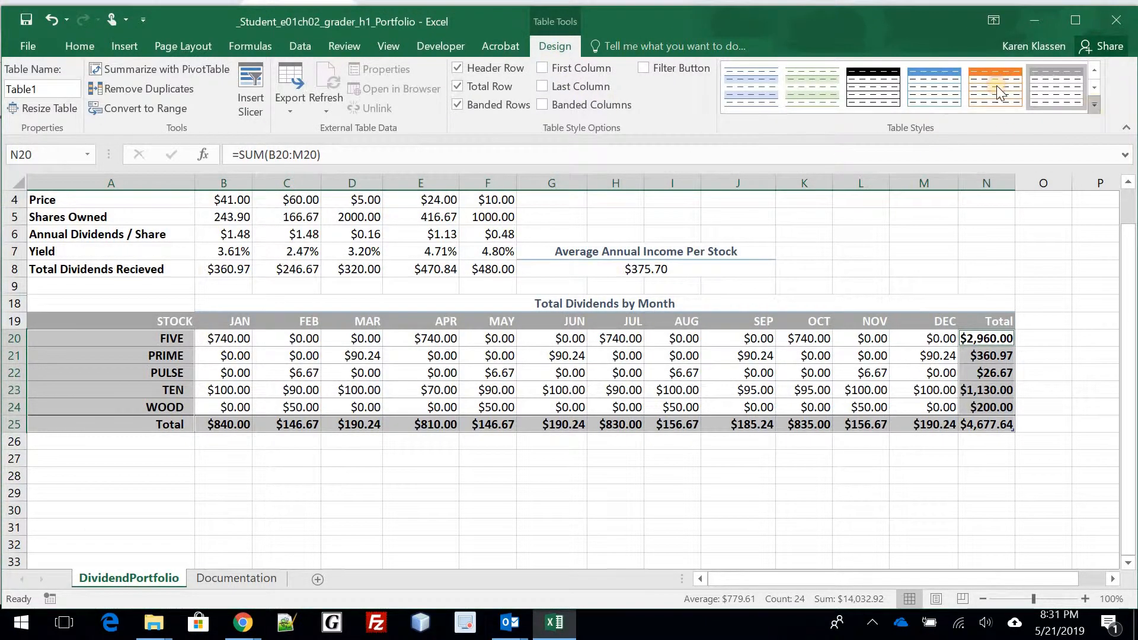
left_click(1095, 105)
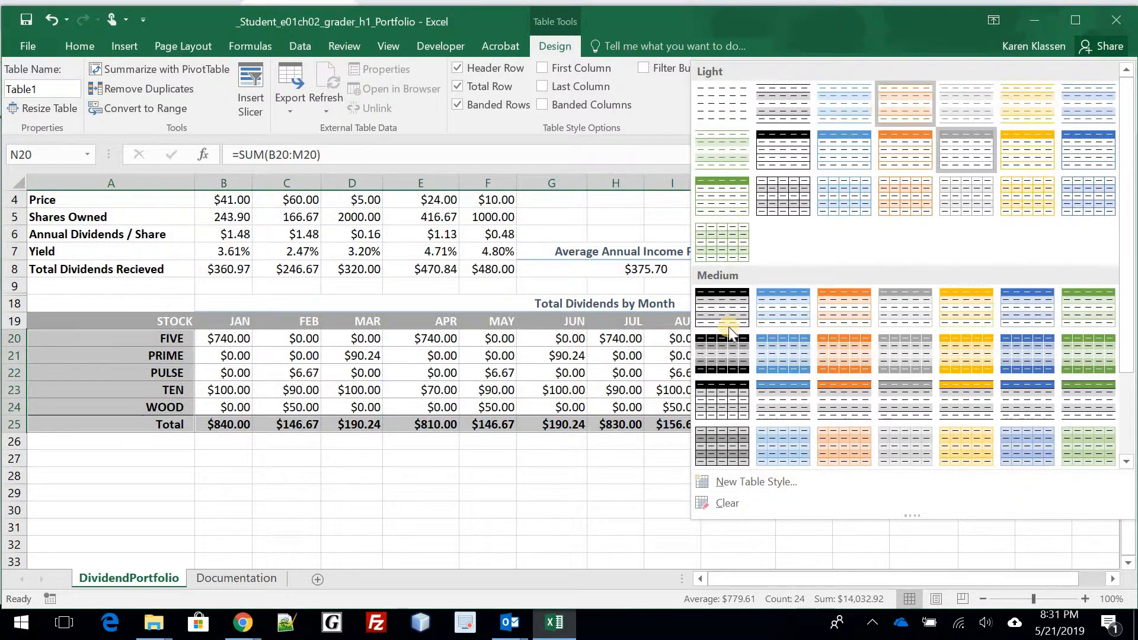
left_click(842, 20)
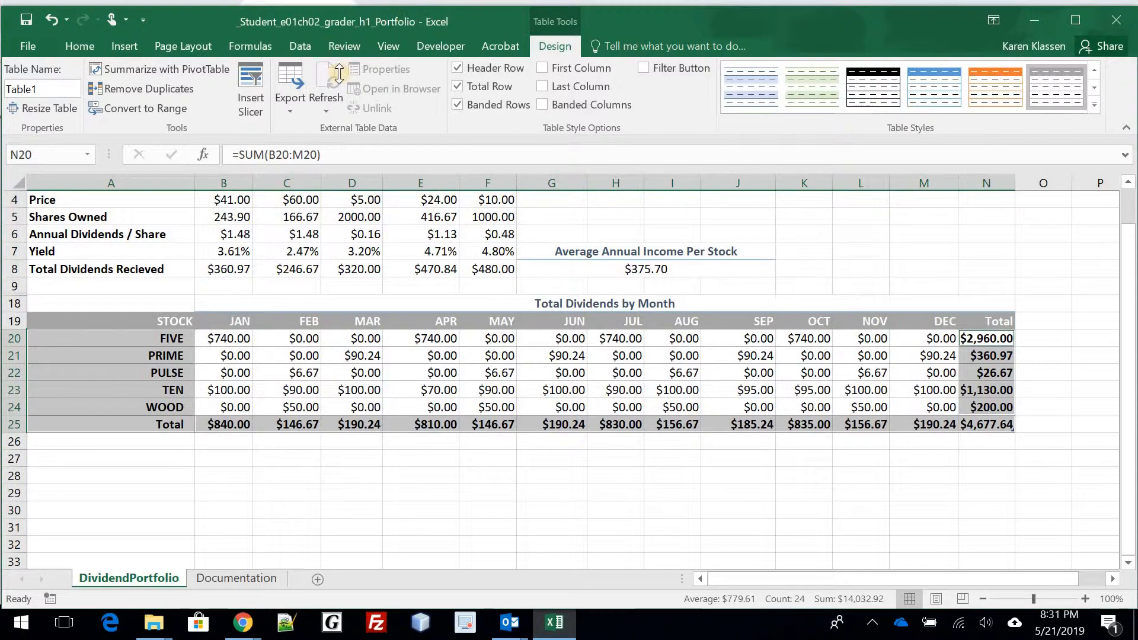
left_click(87, 47)
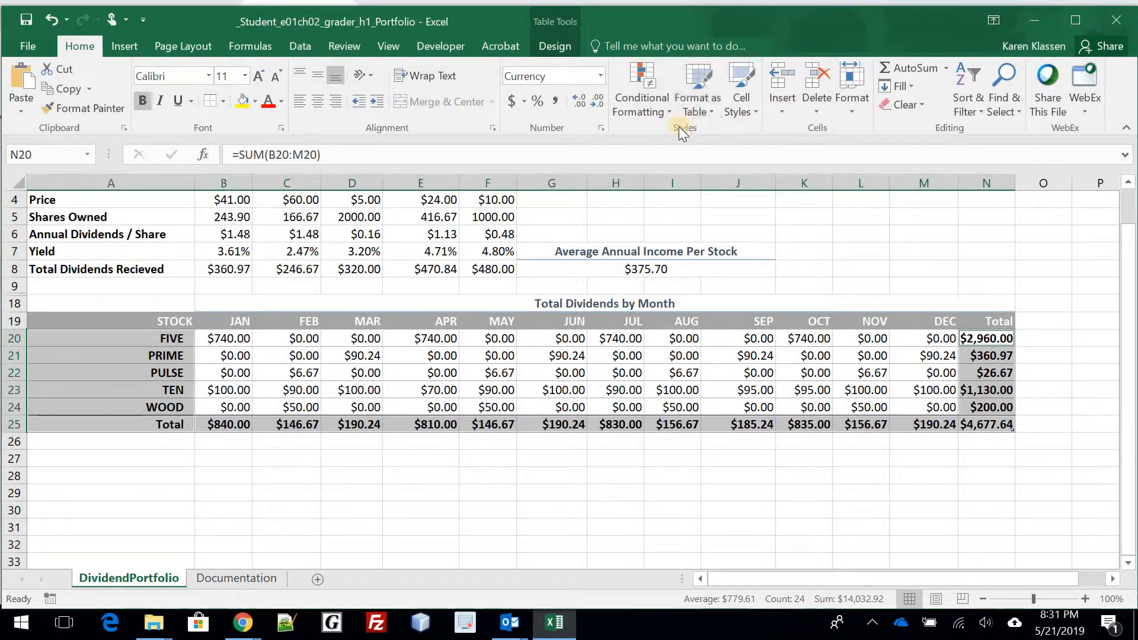
left_click(752, 108)
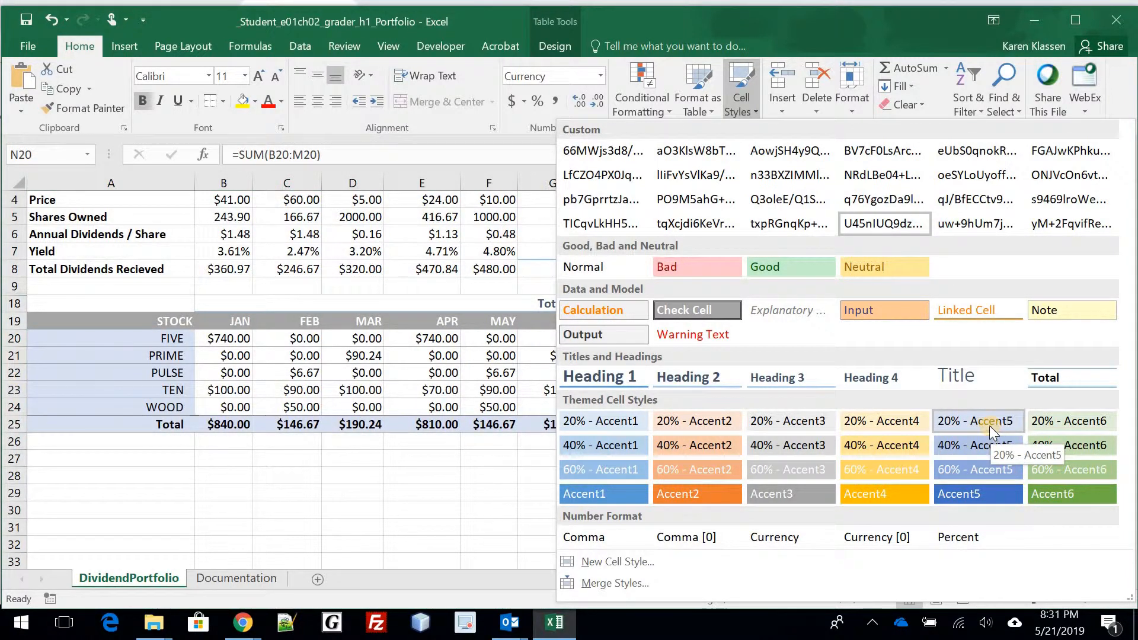
left_click(785, 451)
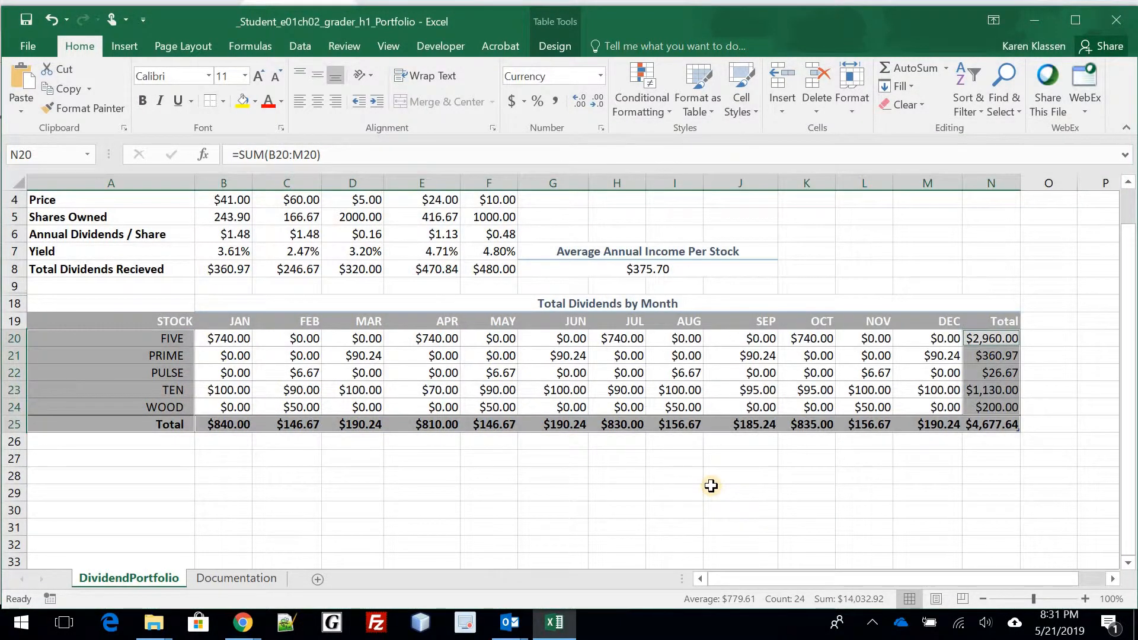
left_click(623, 503)
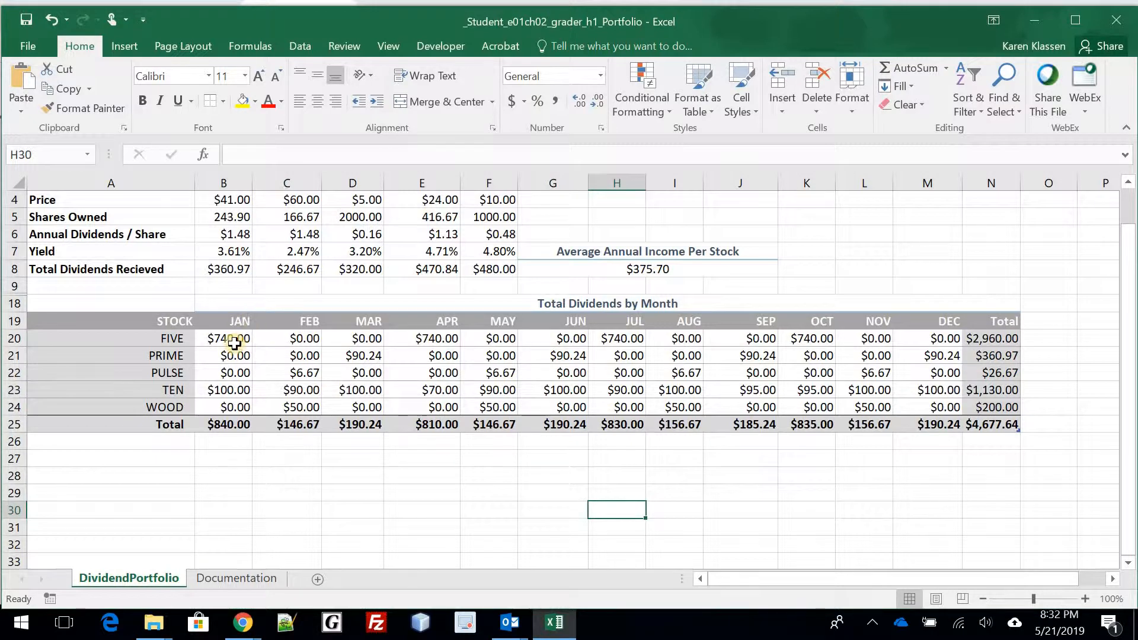
Add a Top 10 Items conditional formatting rule to the monthly dividends B20:M24 using Green Fill with Dark Green Text
left_click_drag(236, 340, 945, 406)
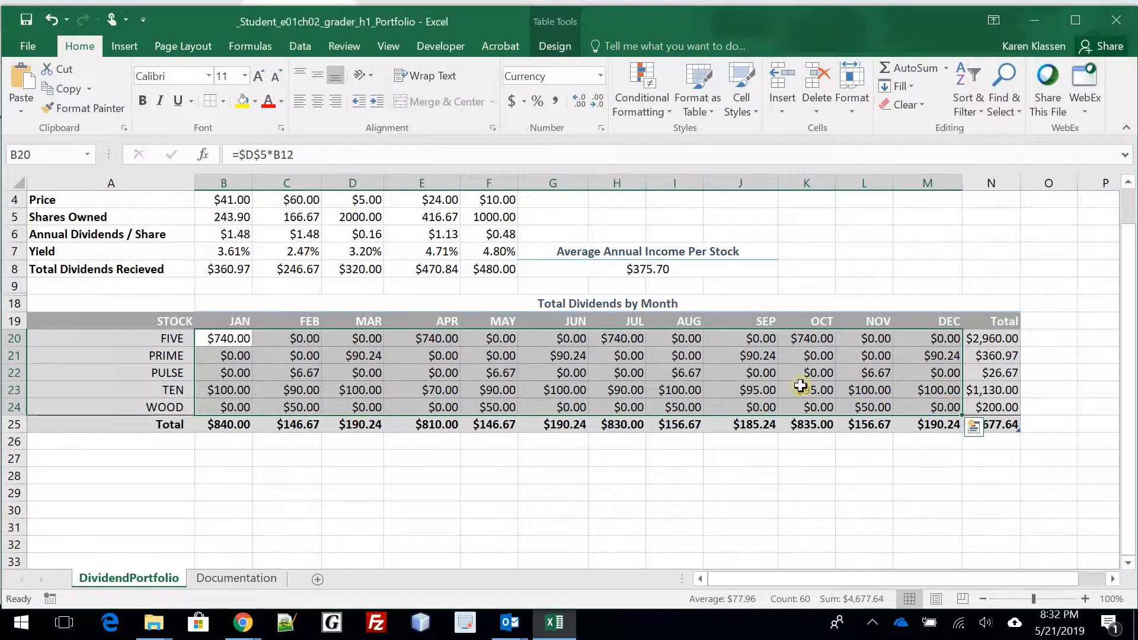
left_click(643, 94)
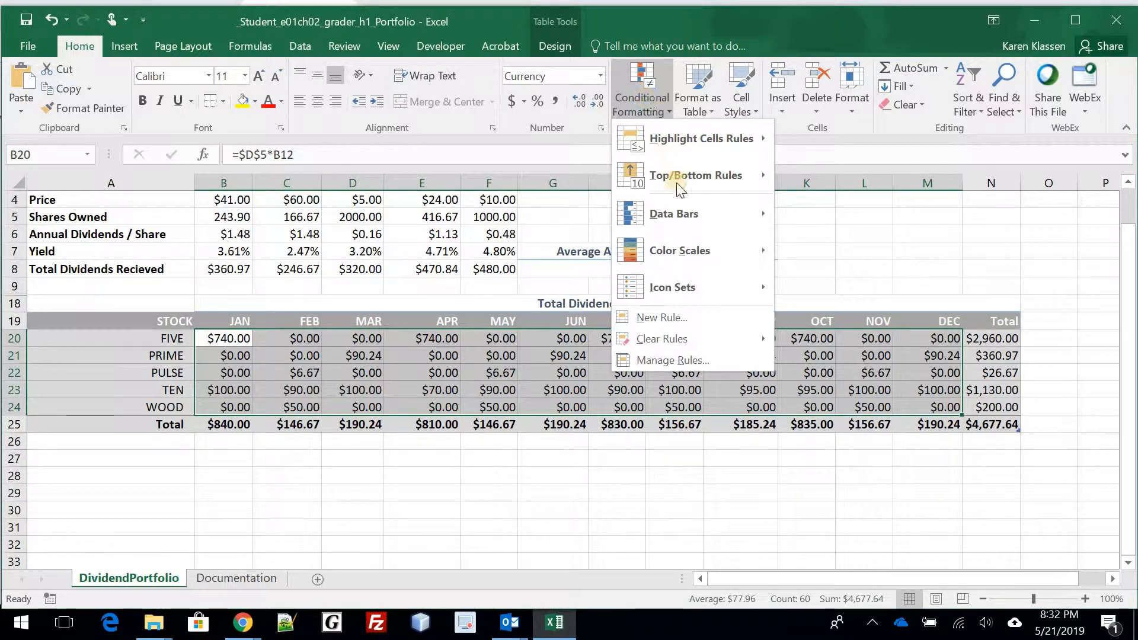
mouse_move(681, 177)
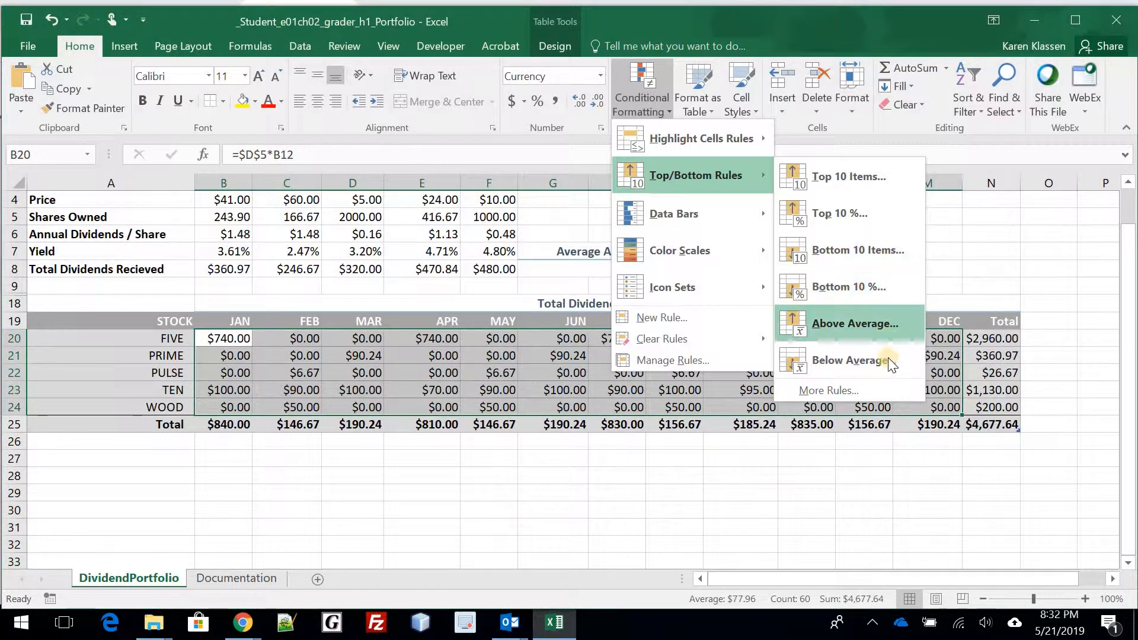
left_click(861, 175)
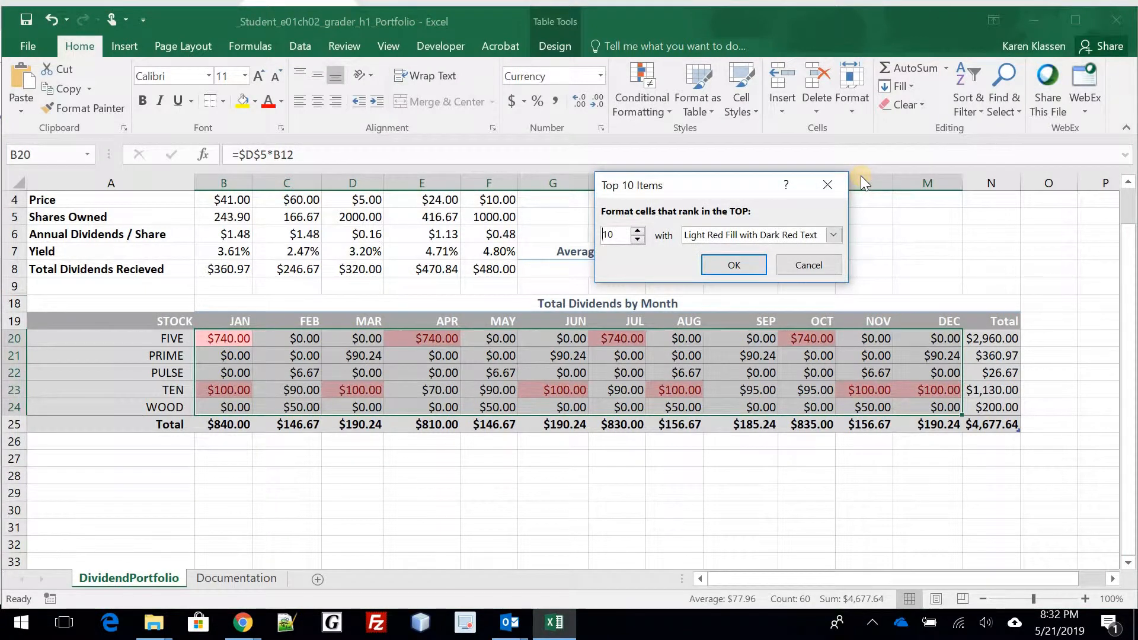
left_click(833, 236)
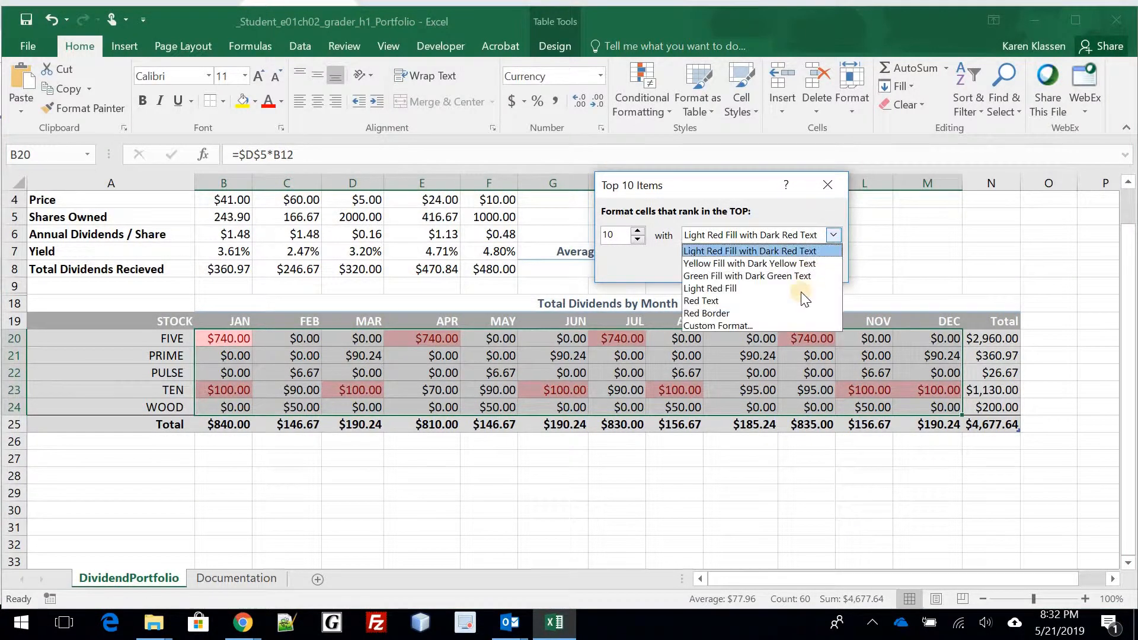
left_click(795, 276)
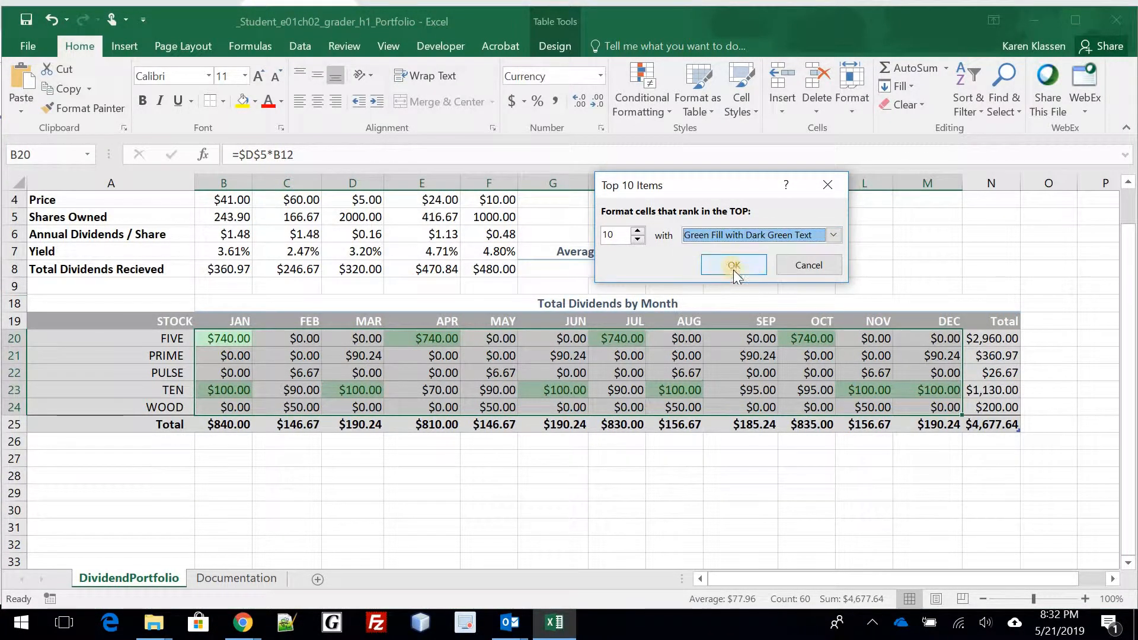
left_click(734, 268)
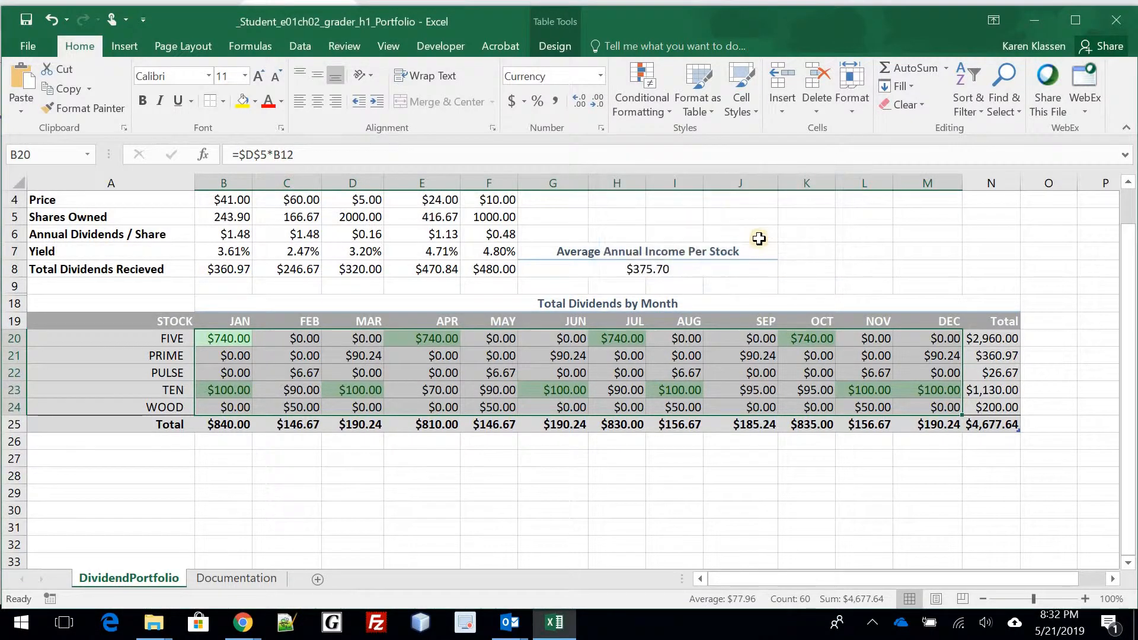
left_click(811, 261)
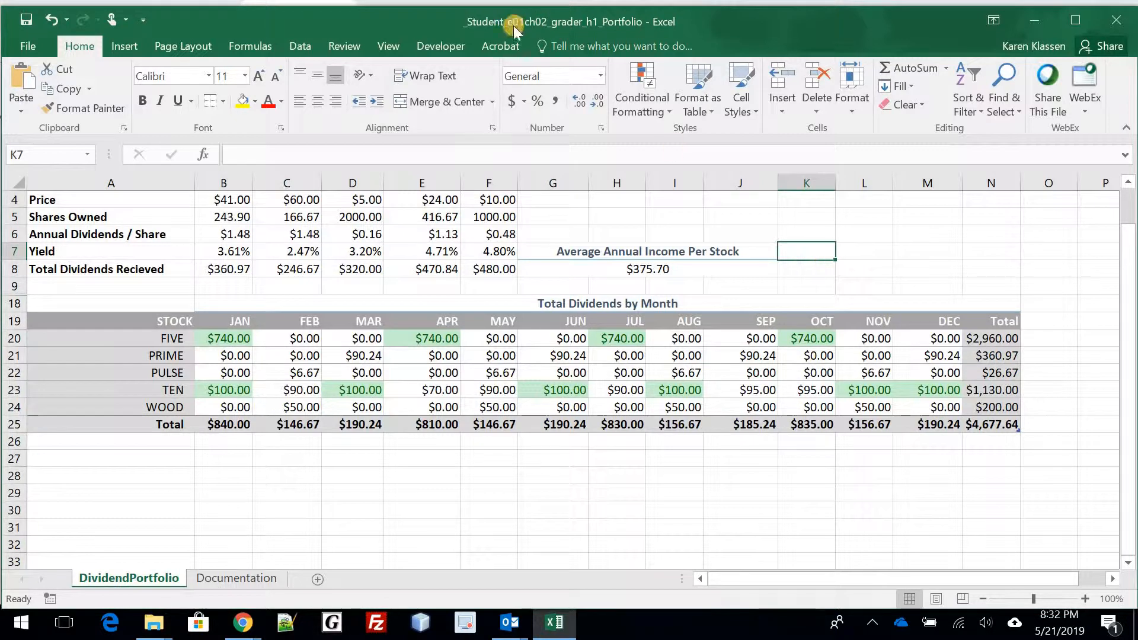
Add a Greater Than 500 conditional formatting rule to B20:M24 using Light Red Fill with Dark Red Text
left_click(232, 339)
left_click_drag(715, 368, 943, 408)
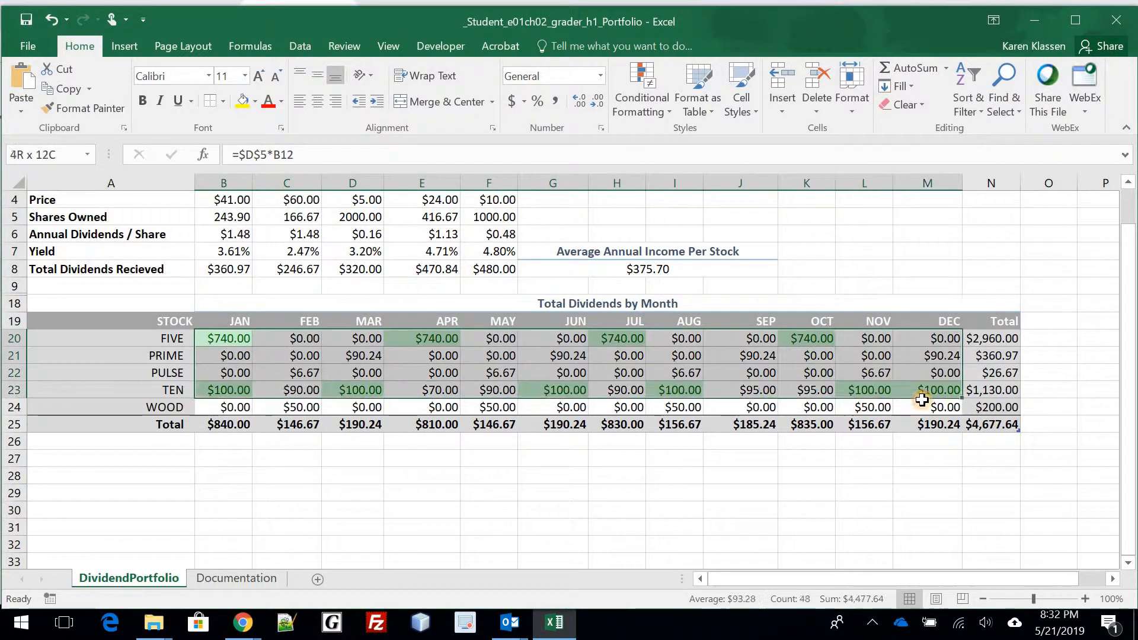
left_click(671, 115)
mouse_move(705, 139)
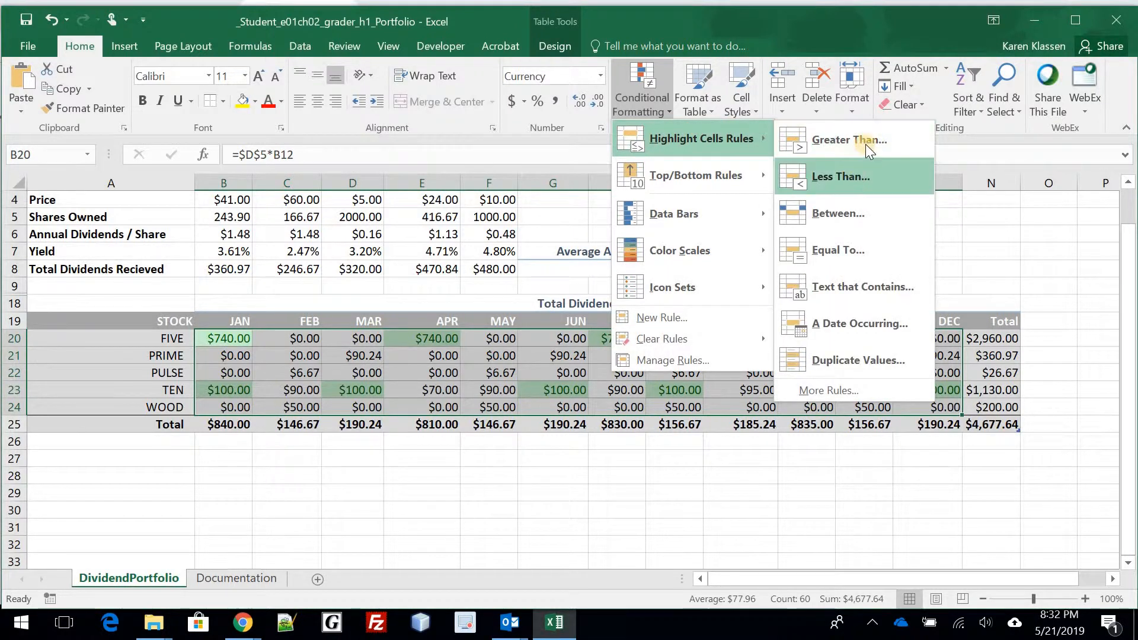
left_click(835, 147)
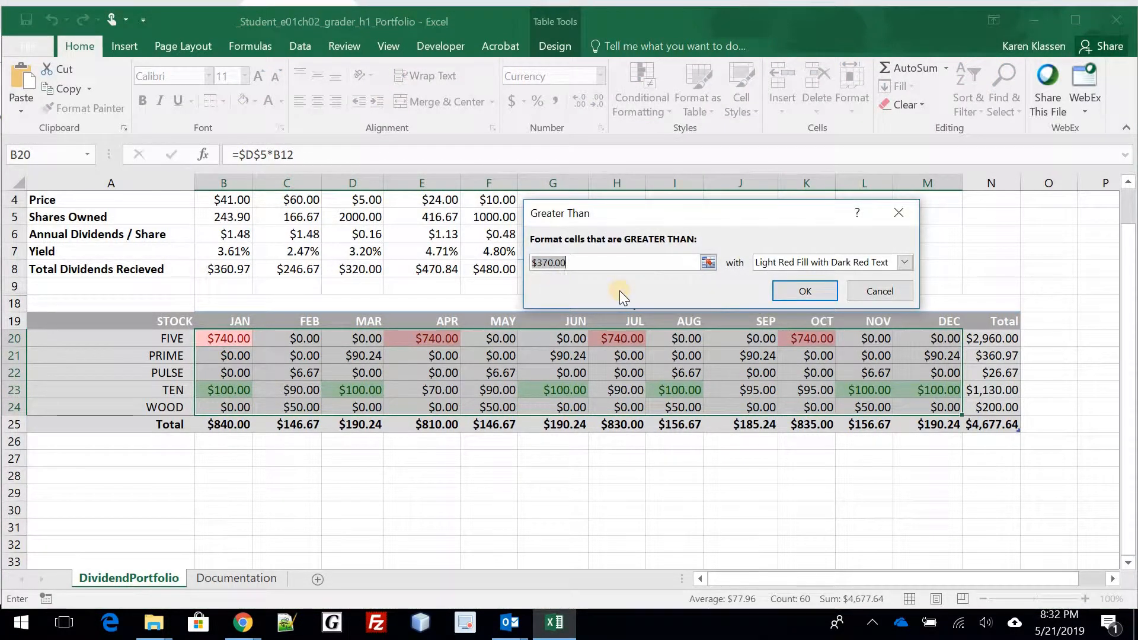
type("500")
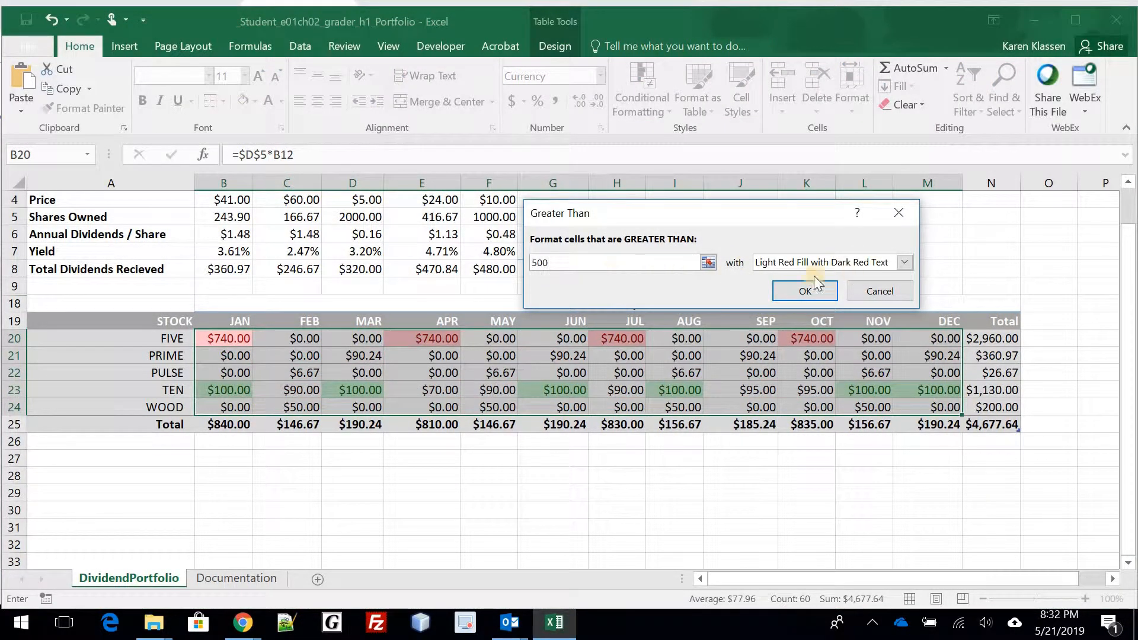
left_click(800, 292)
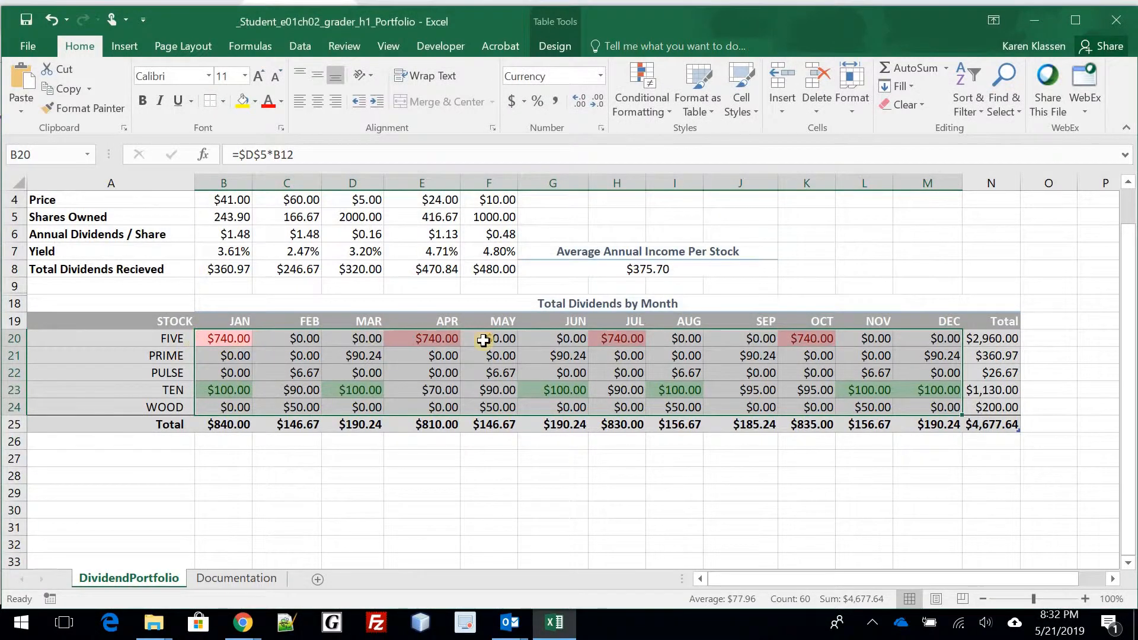
left_click(802, 355)
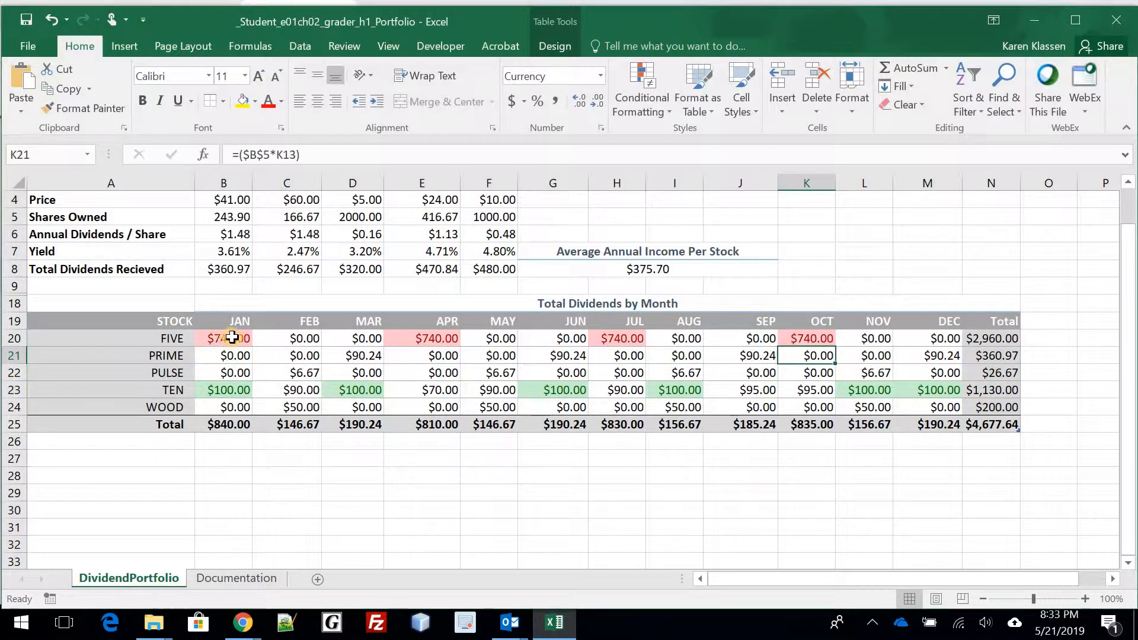
Delete the Cell Value > 500 conditional formatting rule from B20:M24 and apply the change
left_click_drag(228, 338, 928, 408)
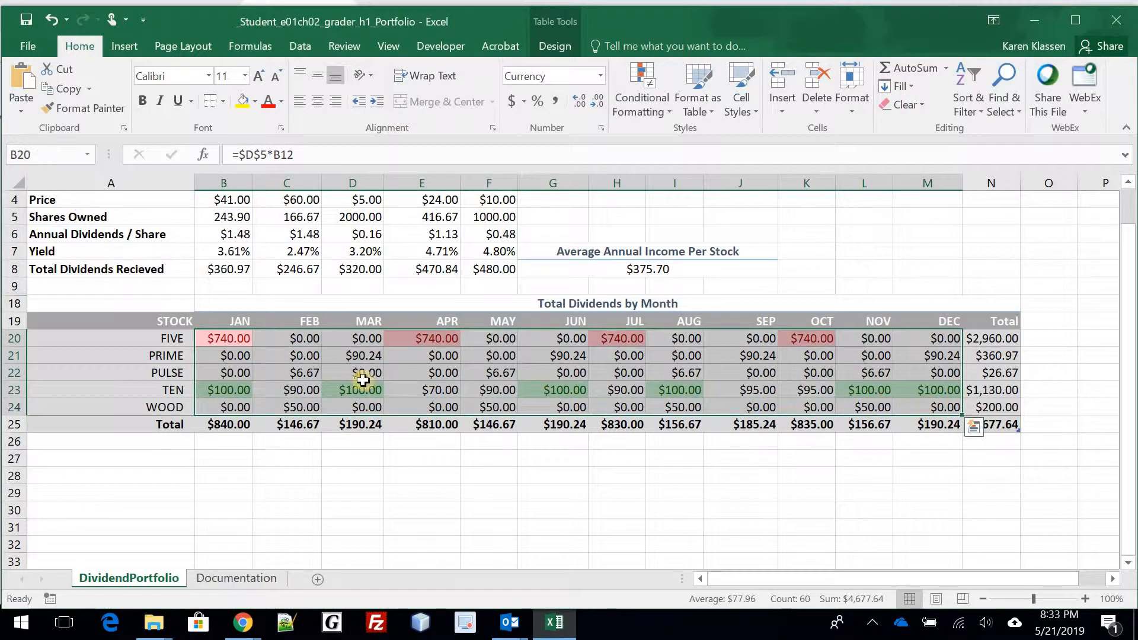
left_click(664, 109)
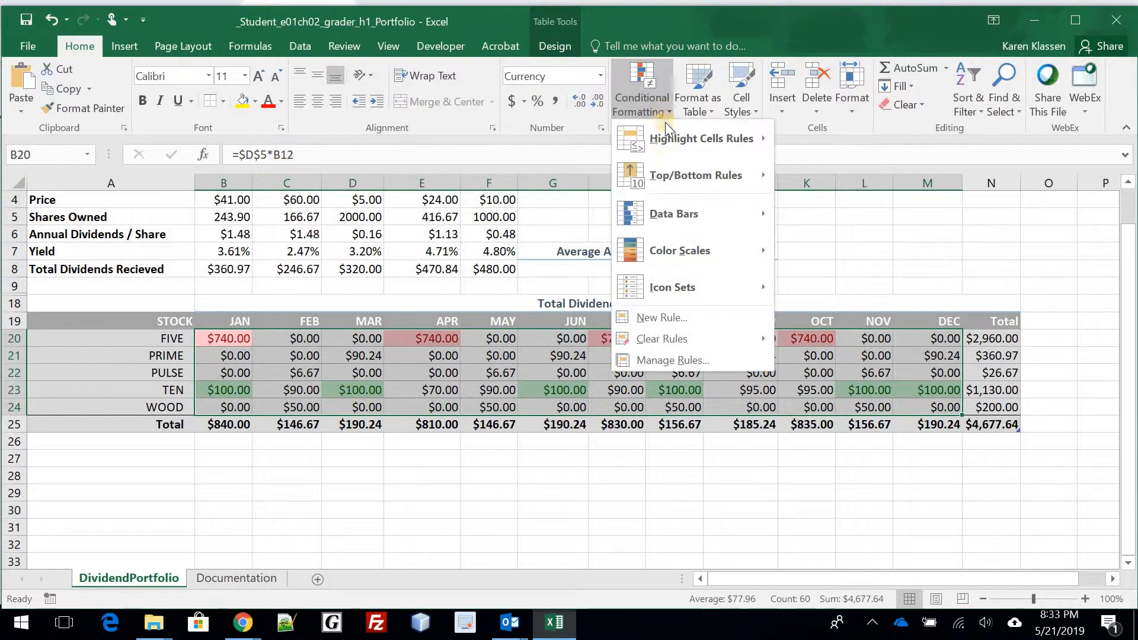
left_click(676, 360)
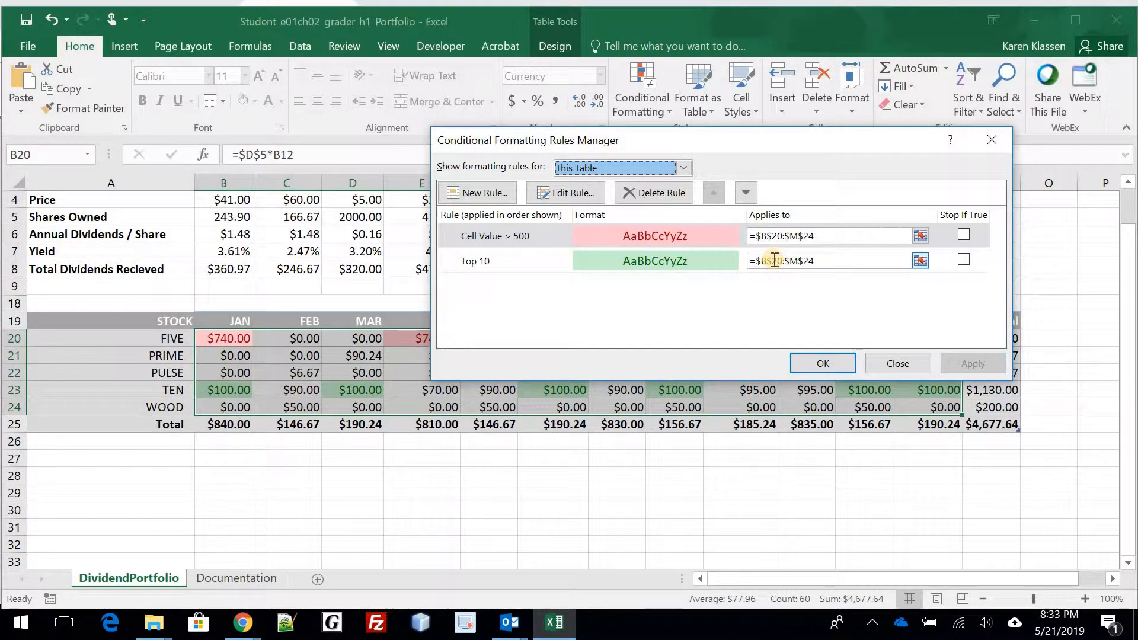
left_click(478, 239)
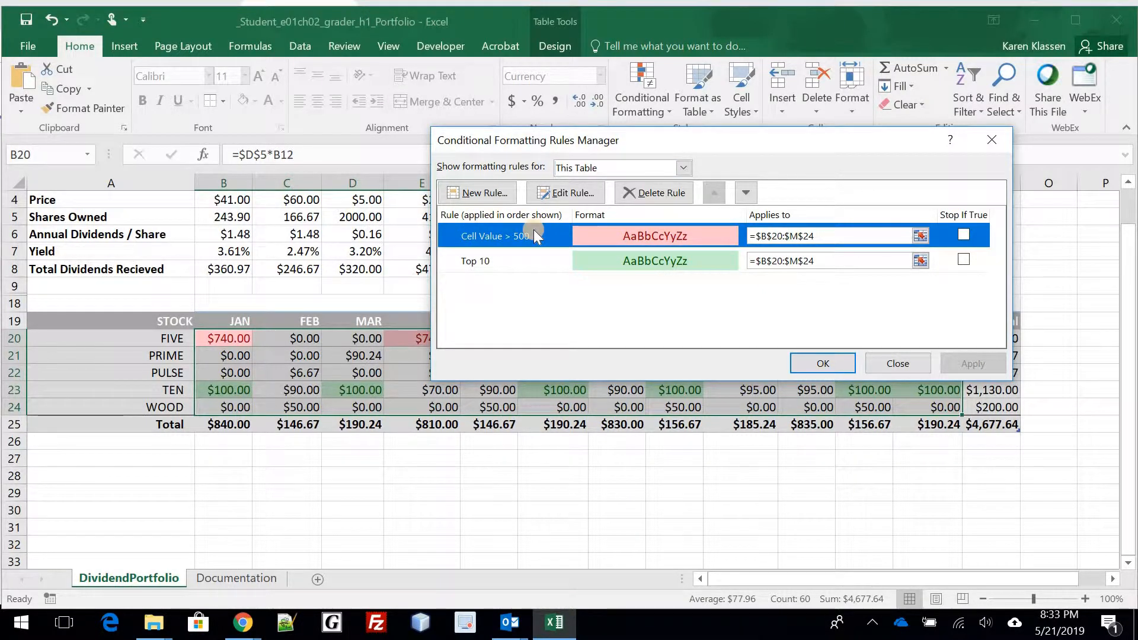
left_click(661, 191)
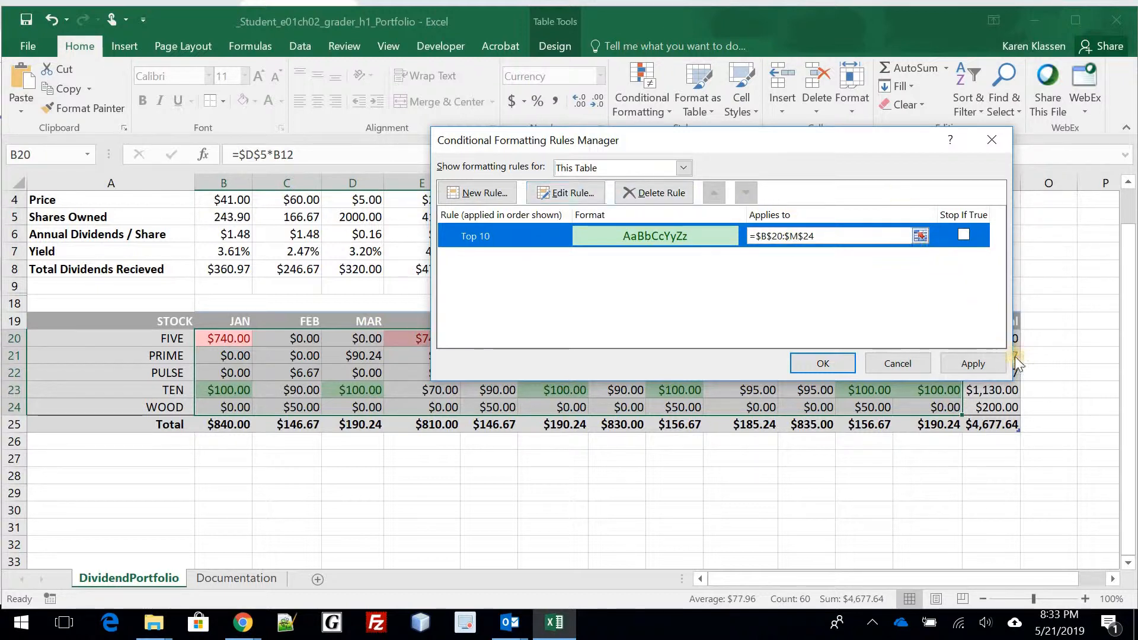
left_click(956, 363)
left_click(824, 363)
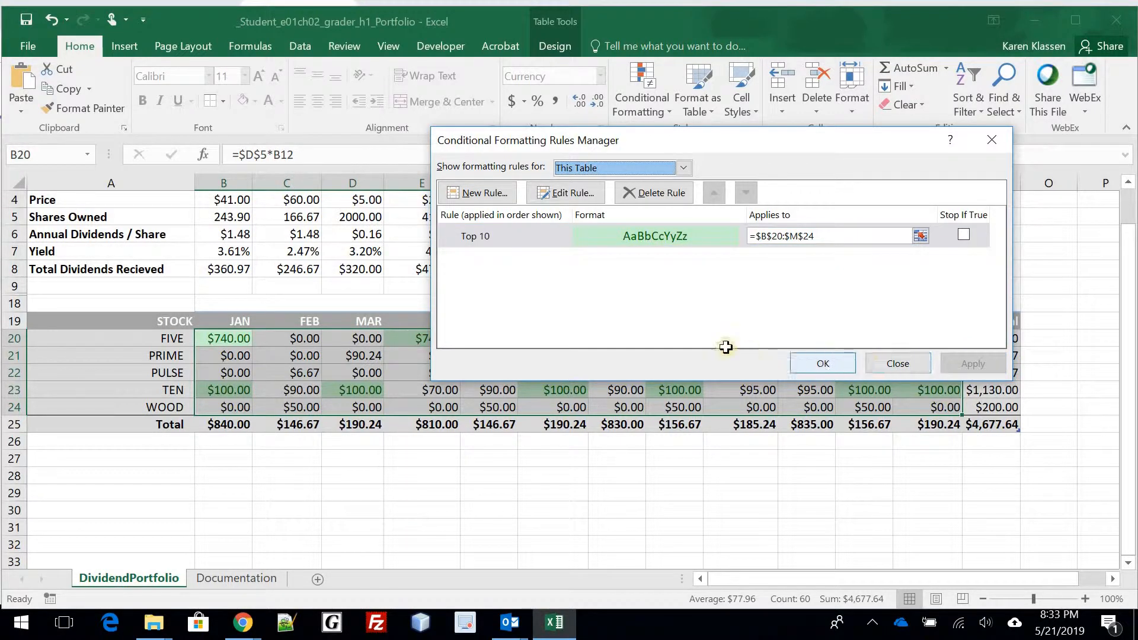
left_click(656, 115)
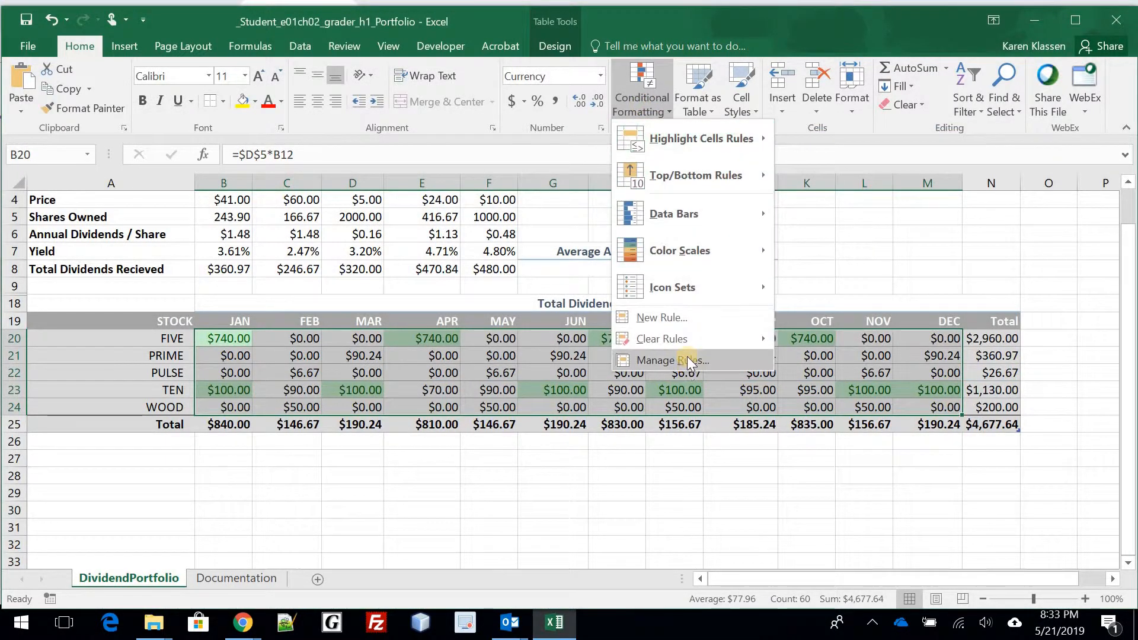
left_click(468, 351)
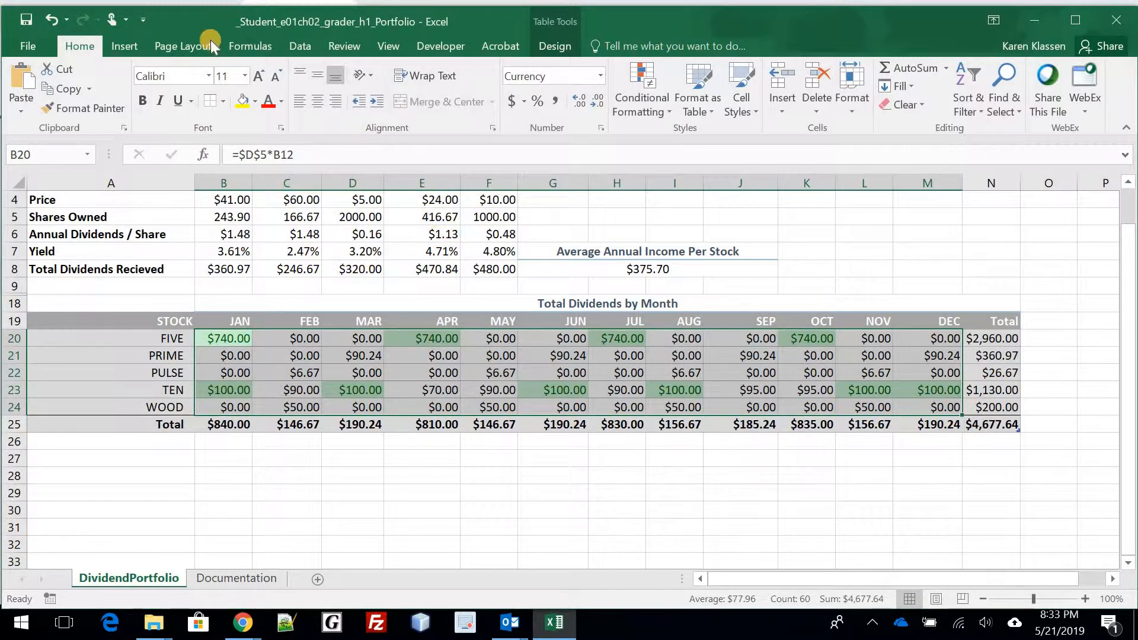
Hide the gridlines on the DividendPortfolio worksheet
left_click(187, 44)
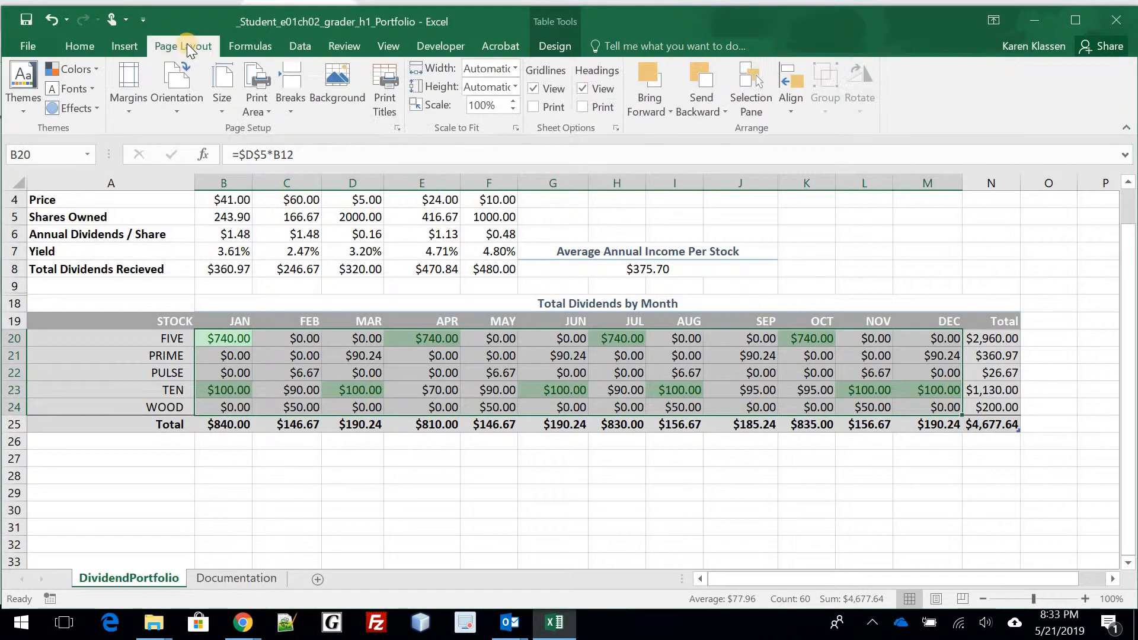
left_click(546, 91)
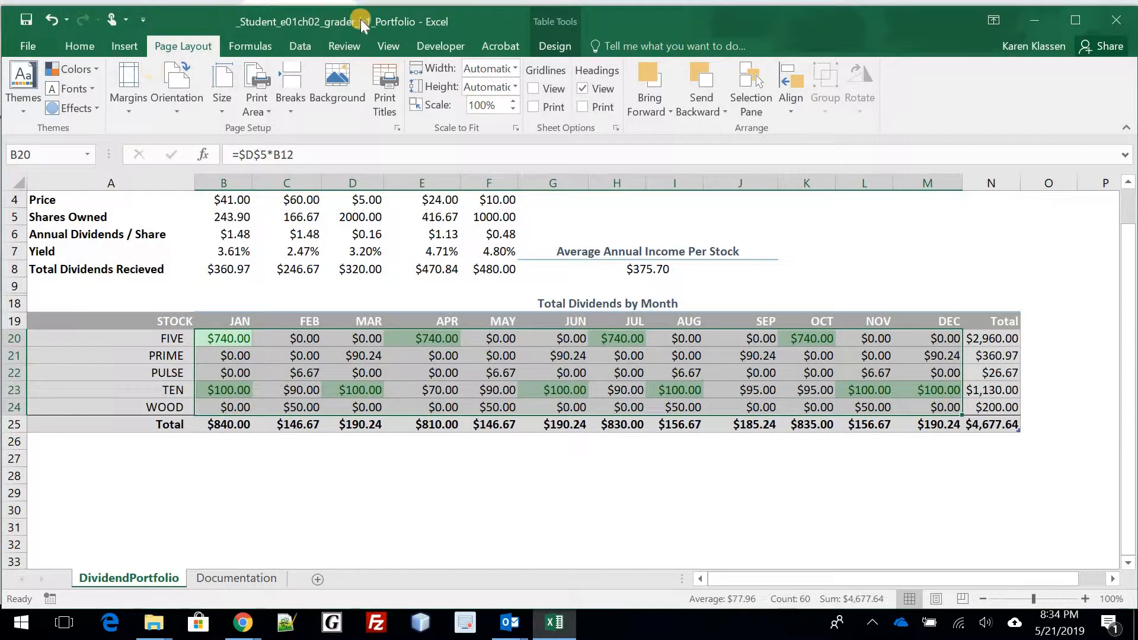
left_click(388, 43)
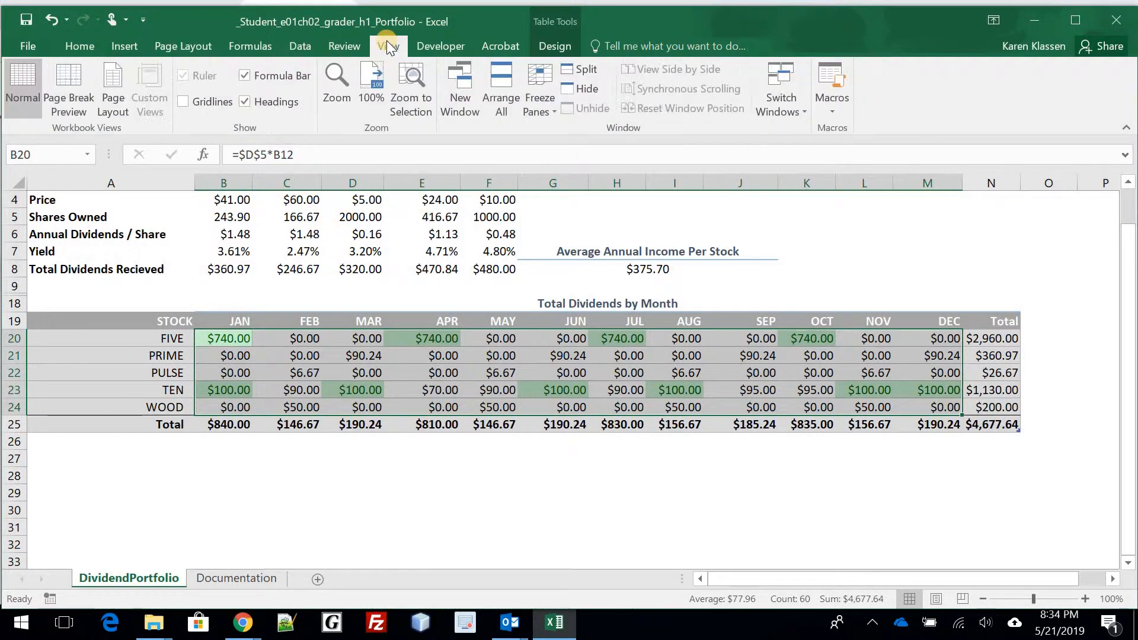
left_click(209, 99)
left_click(209, 99)
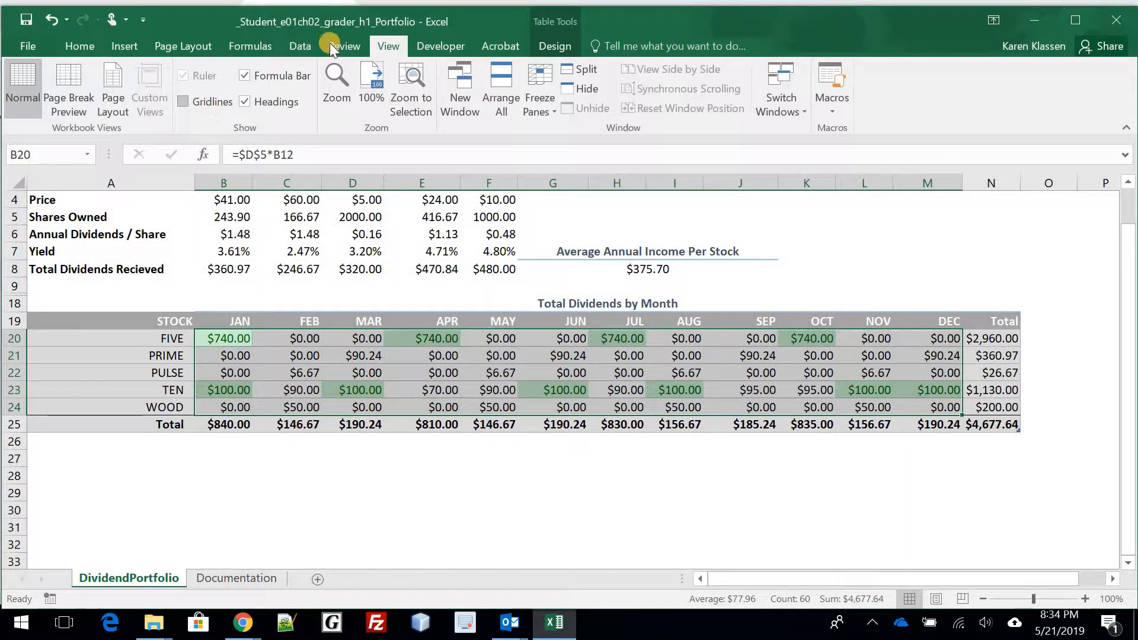
On the Documentation worksheet, enter the modification date 12/15/2018 in cell A8
left_click(247, 582)
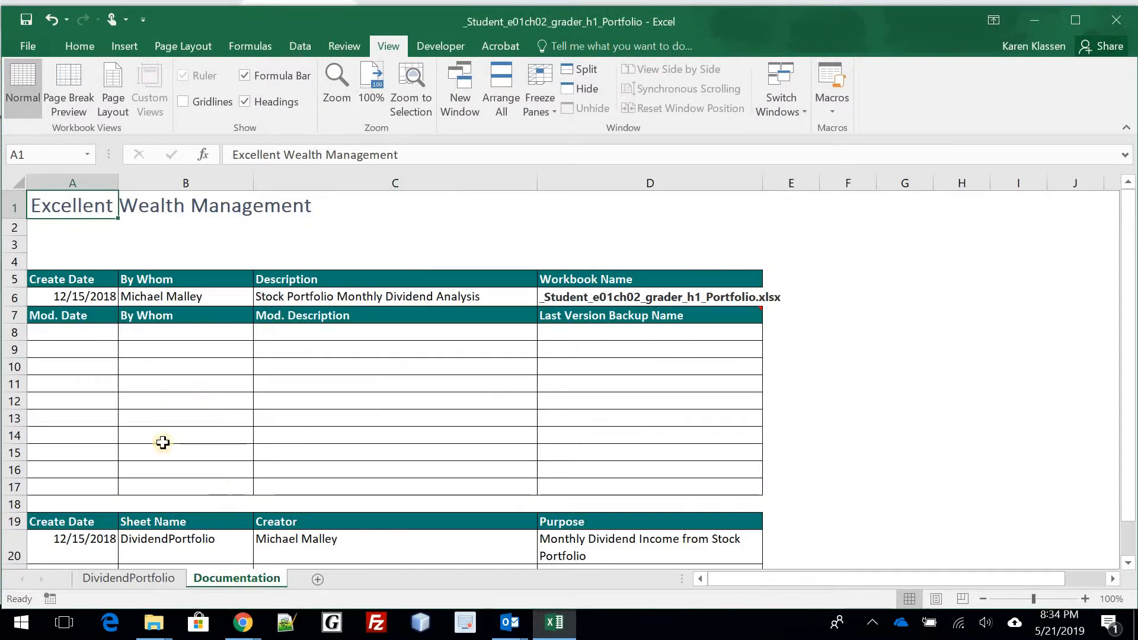
left_click(93, 337)
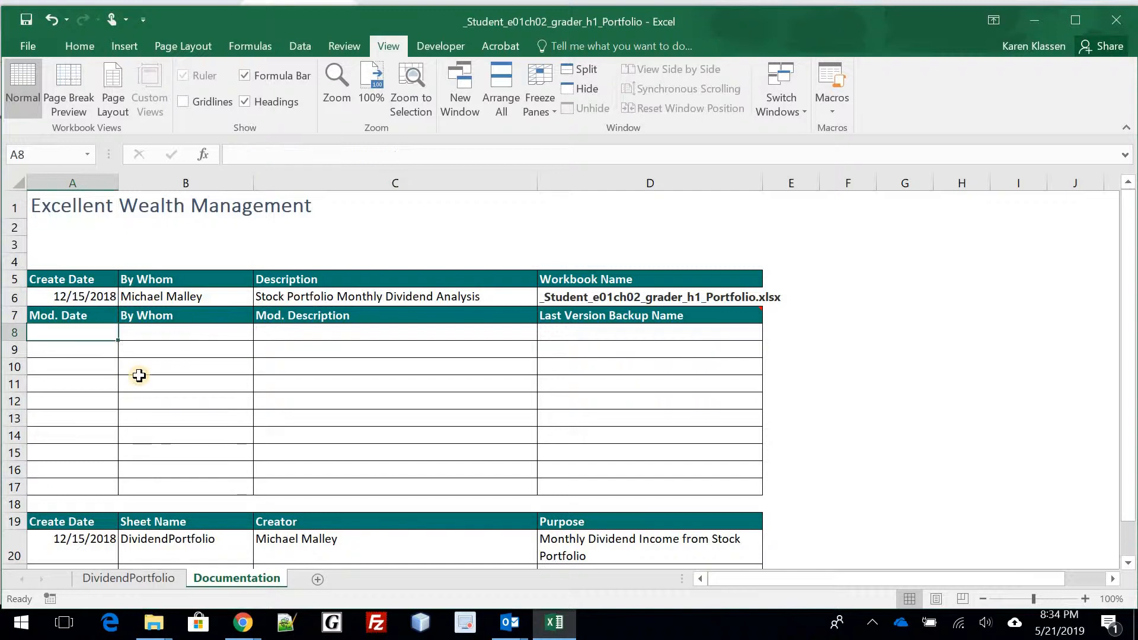
type("12/15/")
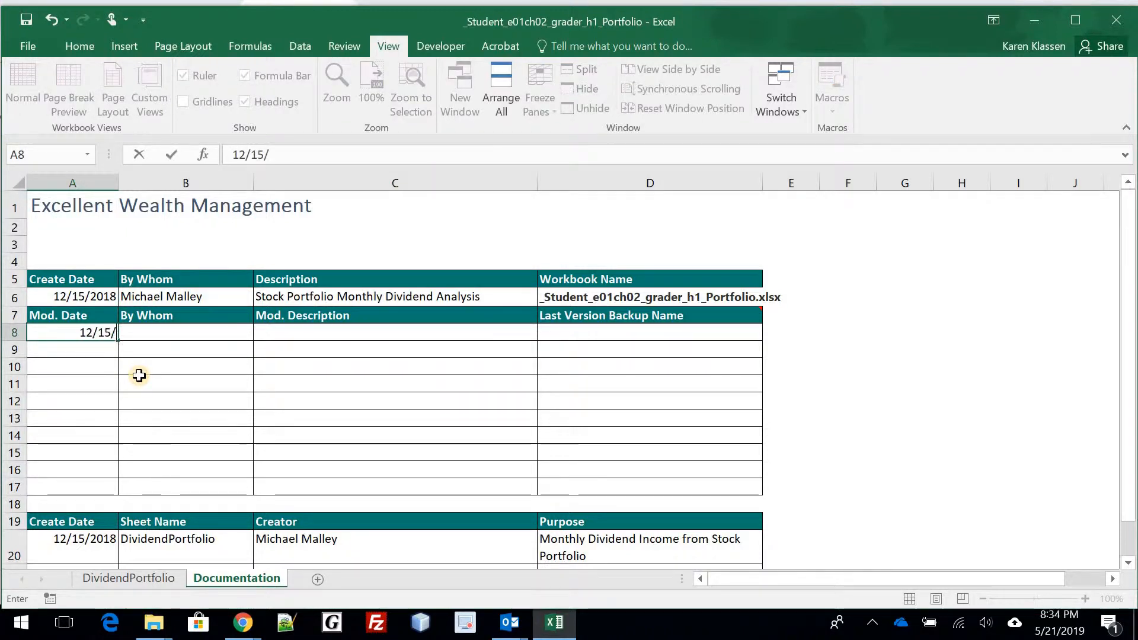
type("2018")
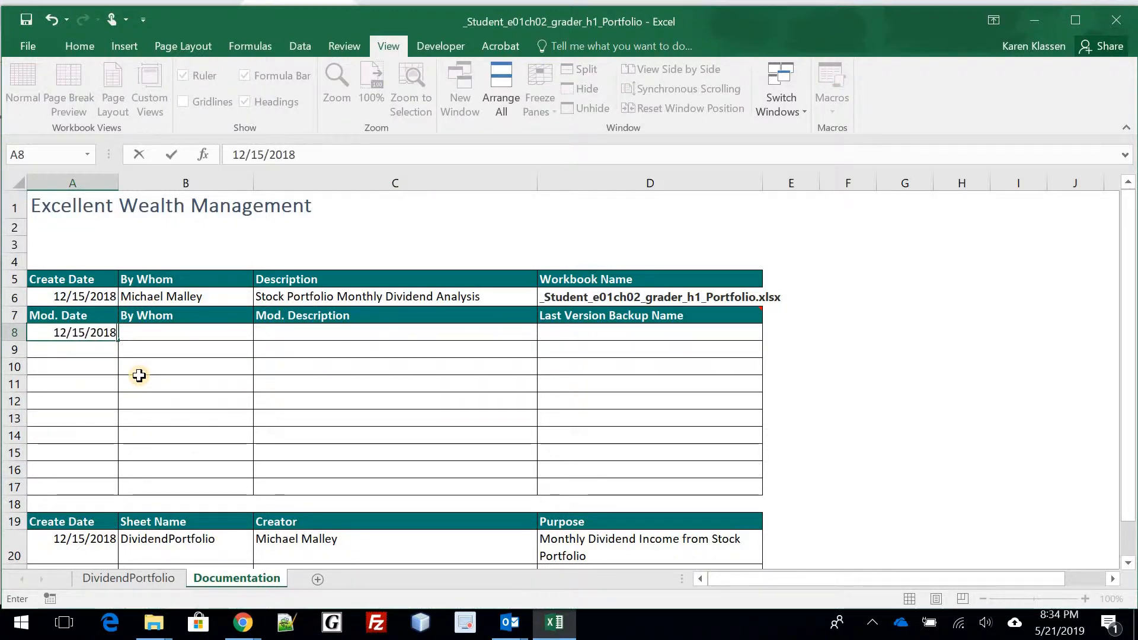
key("Tab")
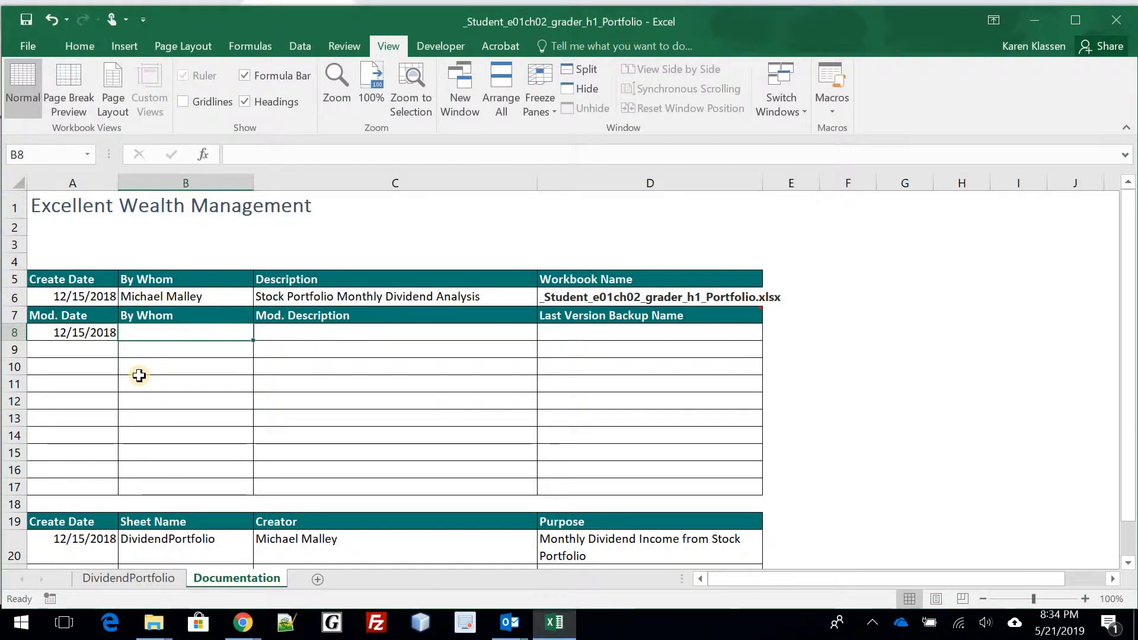
Enter the modifier's full name in the By Whom cell B8
type("Ka")
type("l")
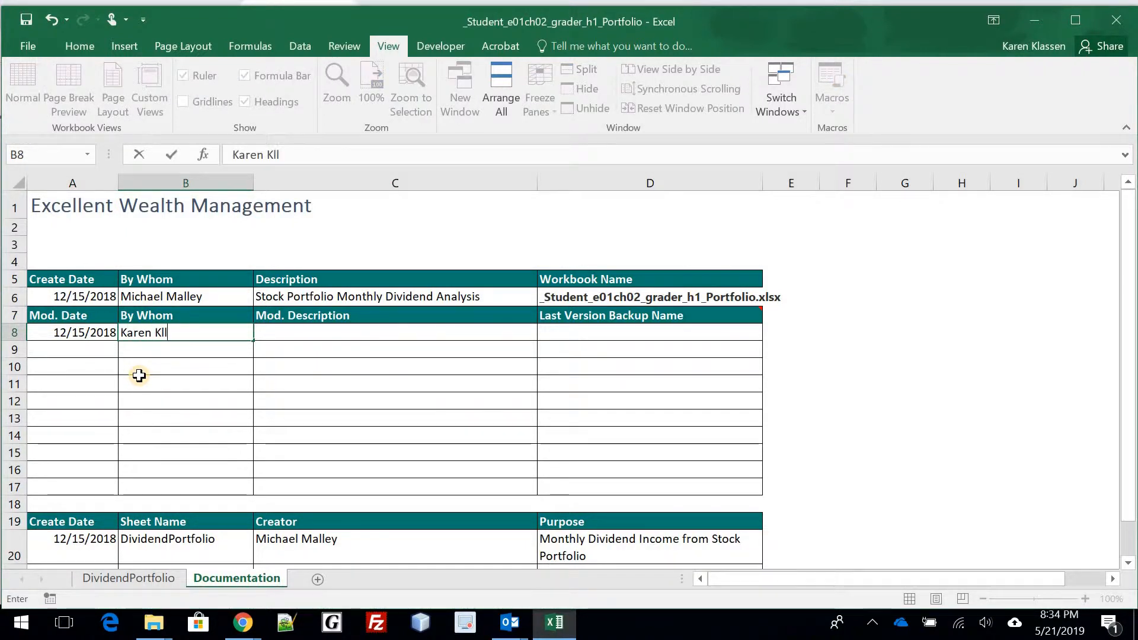
type("as")
key("BackSpace")
key("BackSpace")
type("assen")
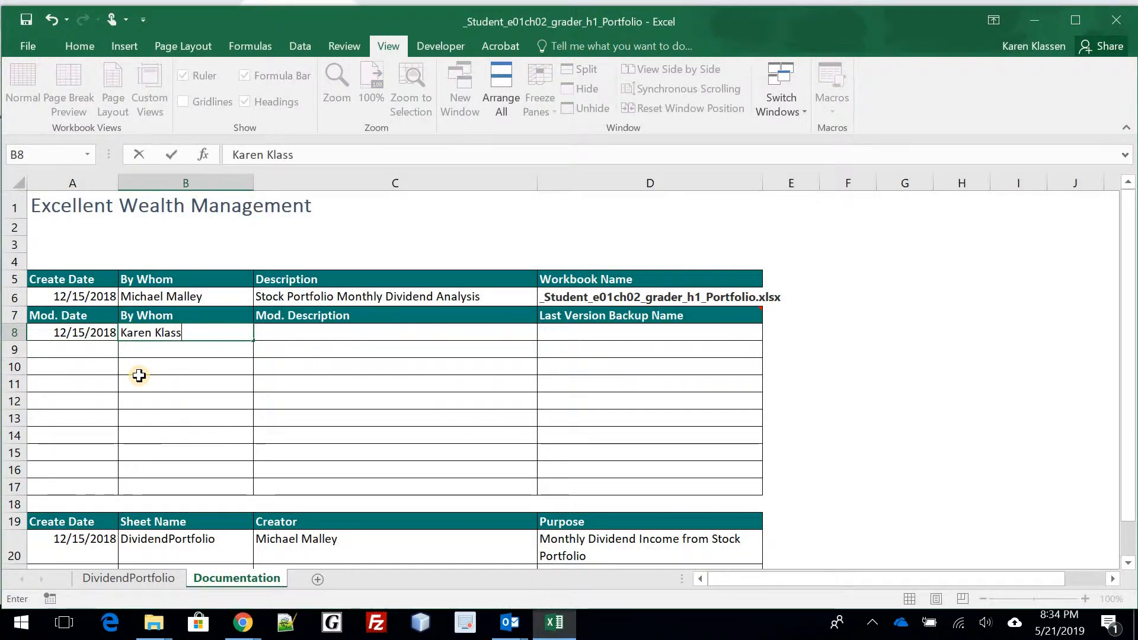
key("Tab")
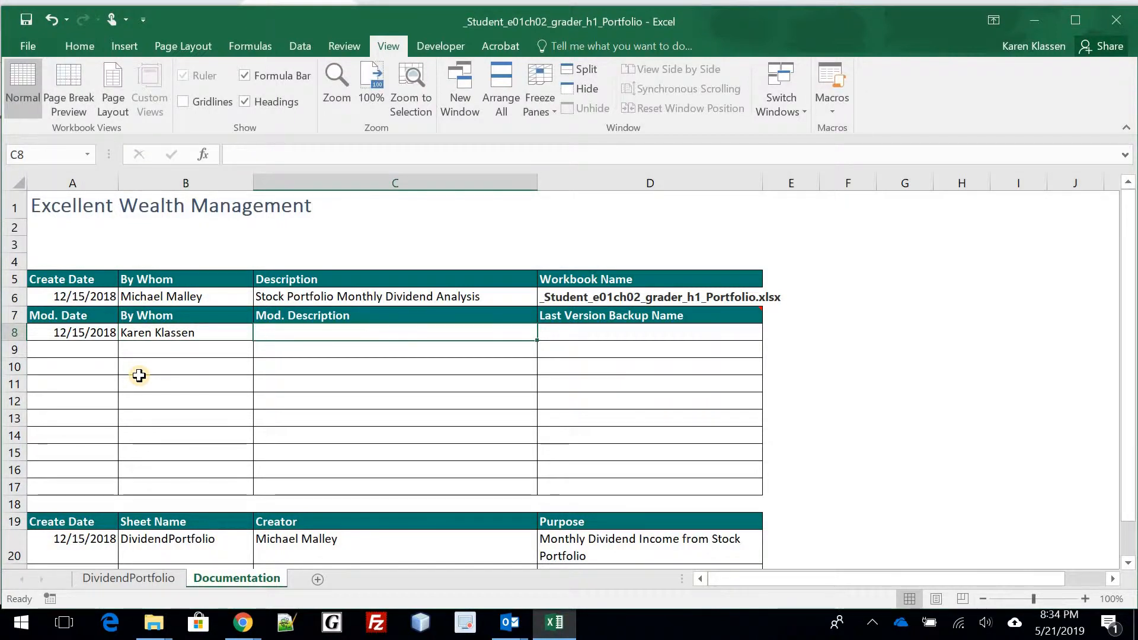
Enter the modification description in C8, stating that the named client's "monthly dividend income worksheet" was completed
type("Completed ")
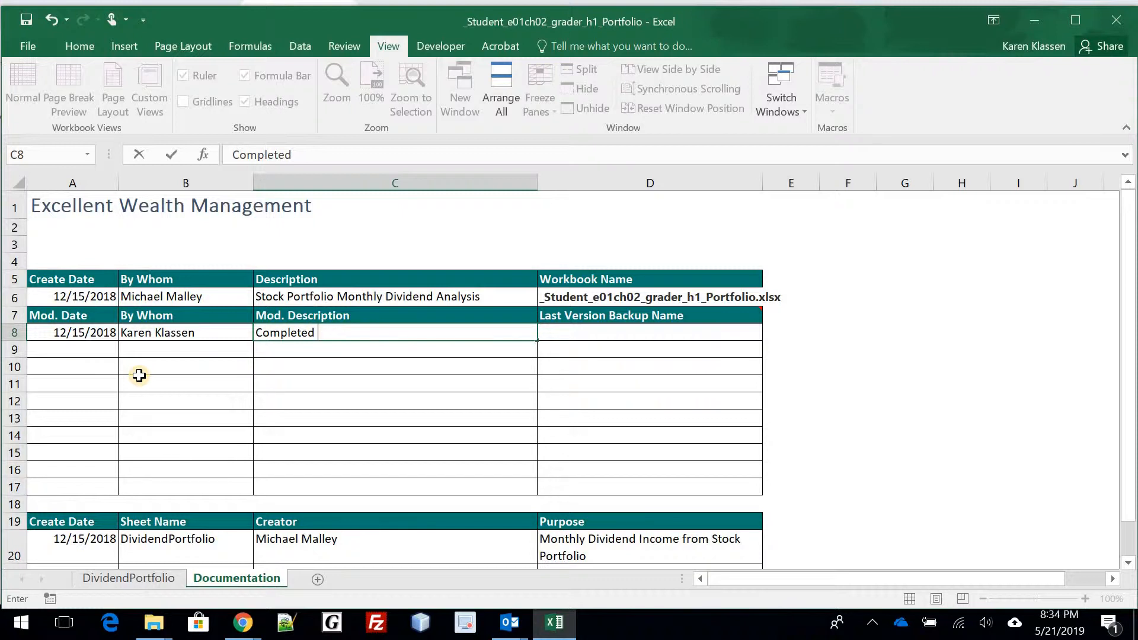
type("mMr. Mall")
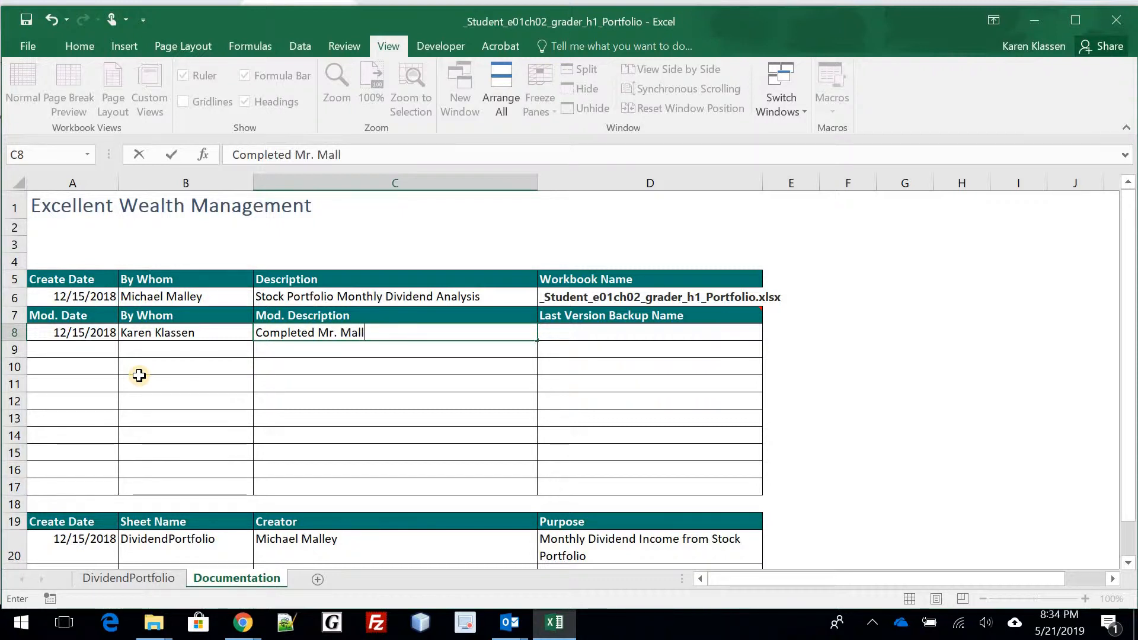
type("eys")
key("BackSpace")
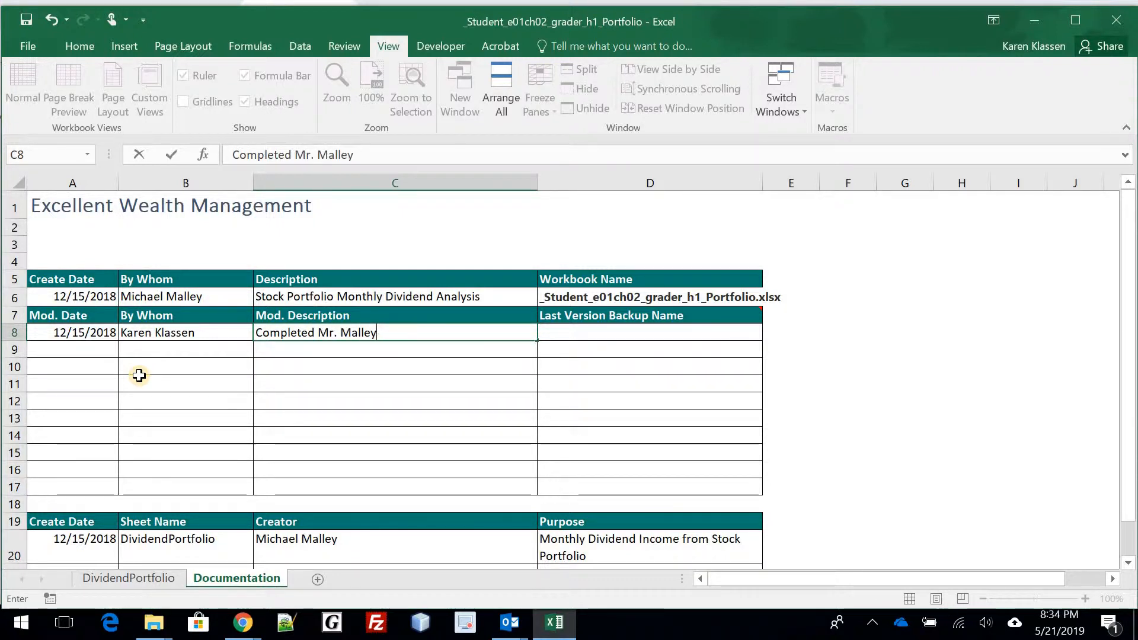
type("'s montho")
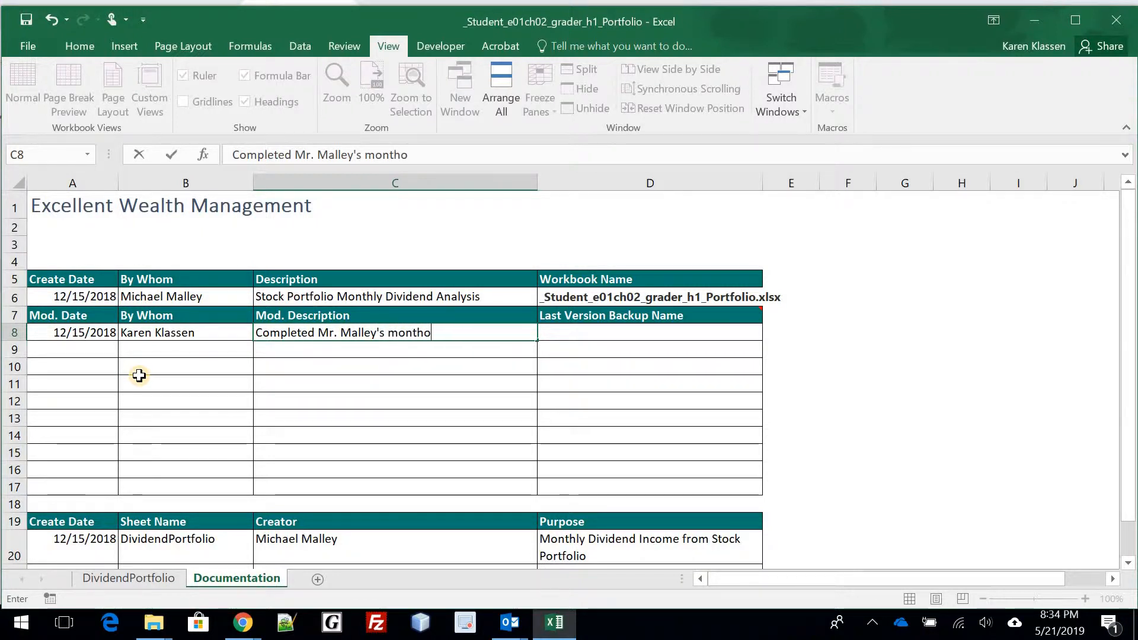
key("BackSpace")
type("ly")
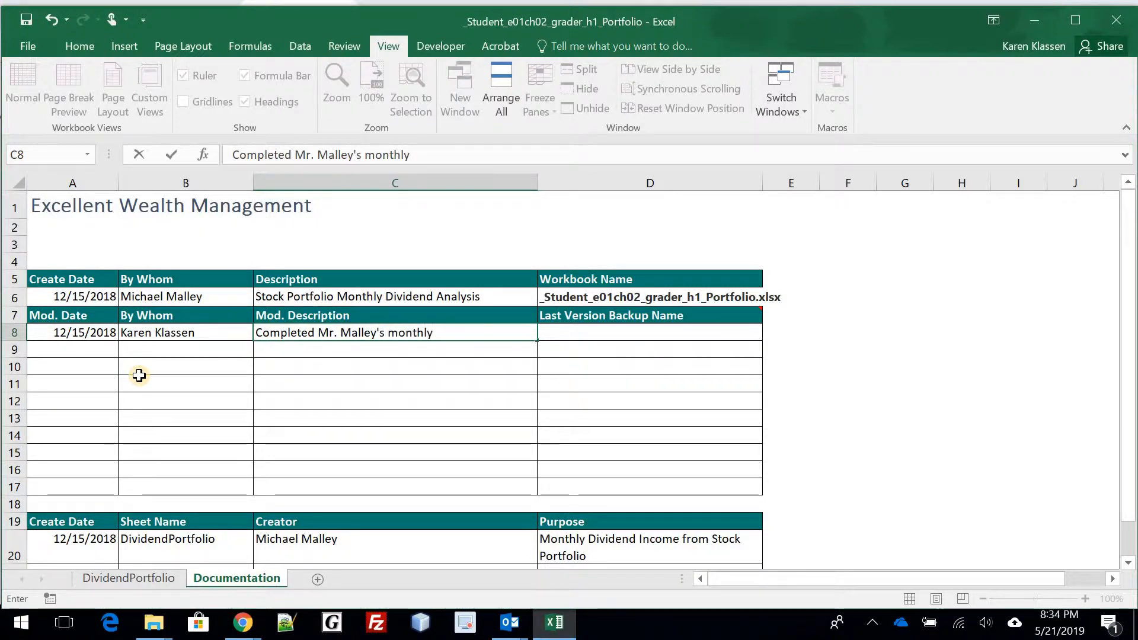
type(" div")
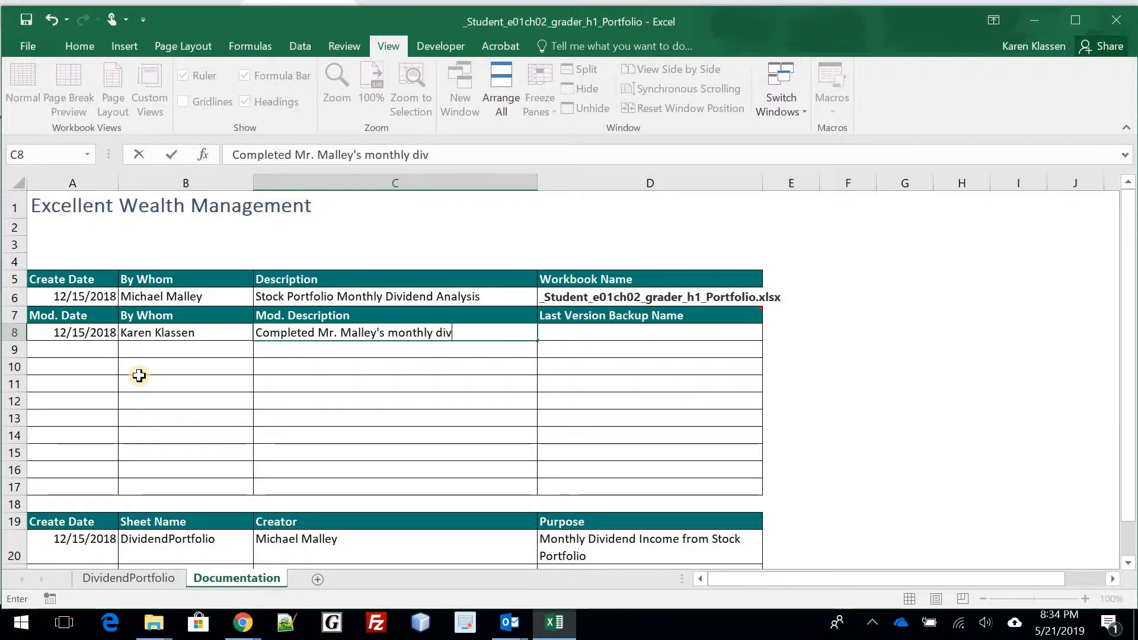
type("iden")
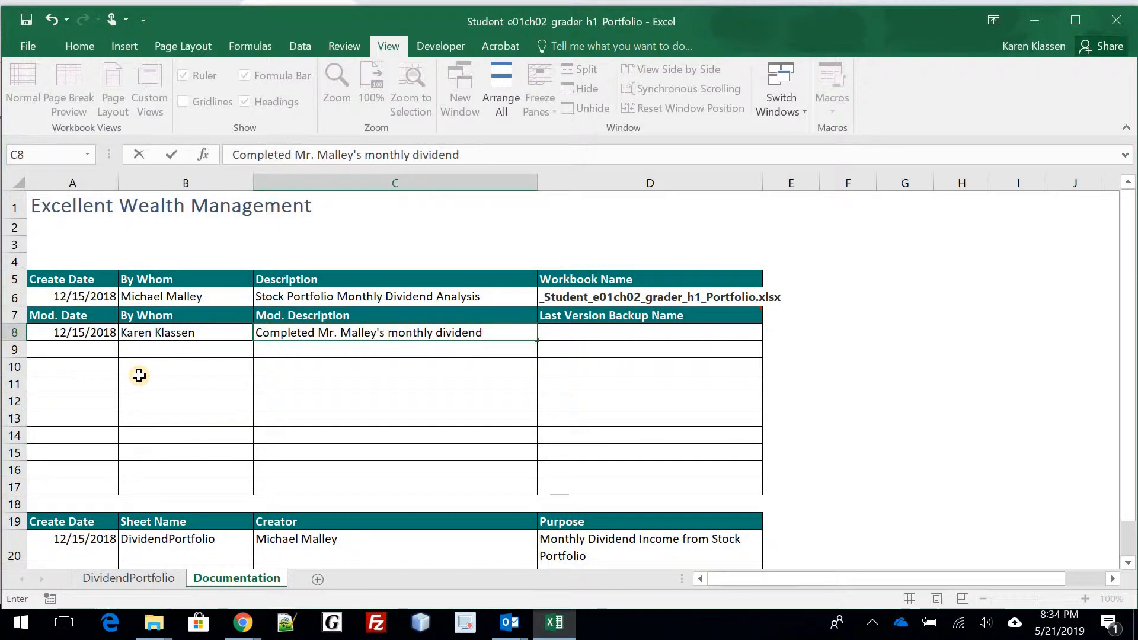
type("d income")
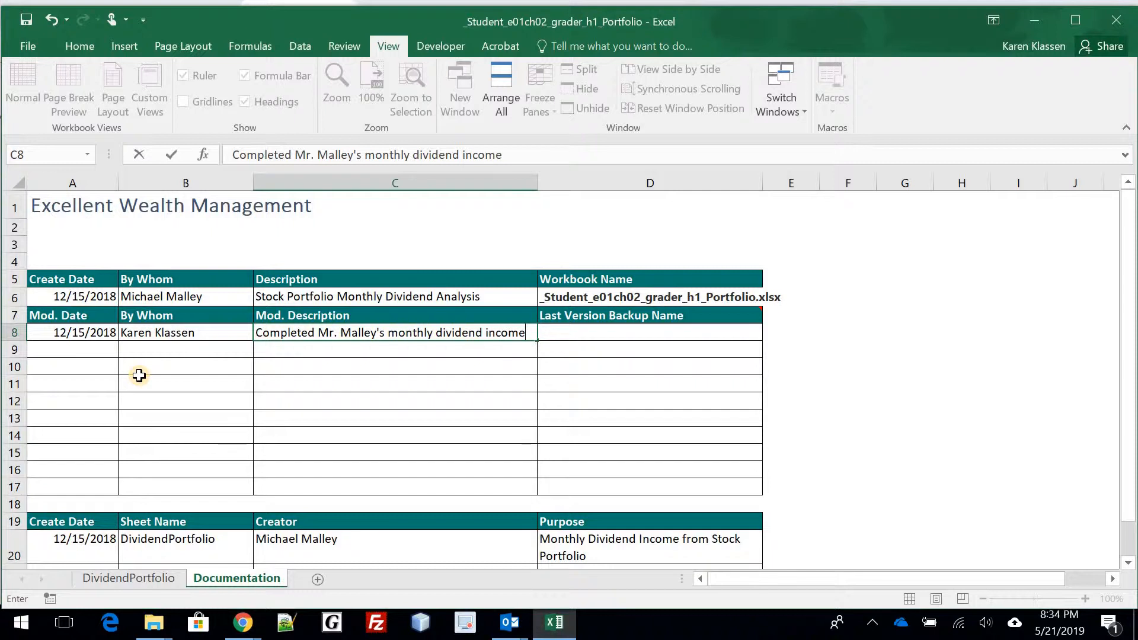
type(" work")
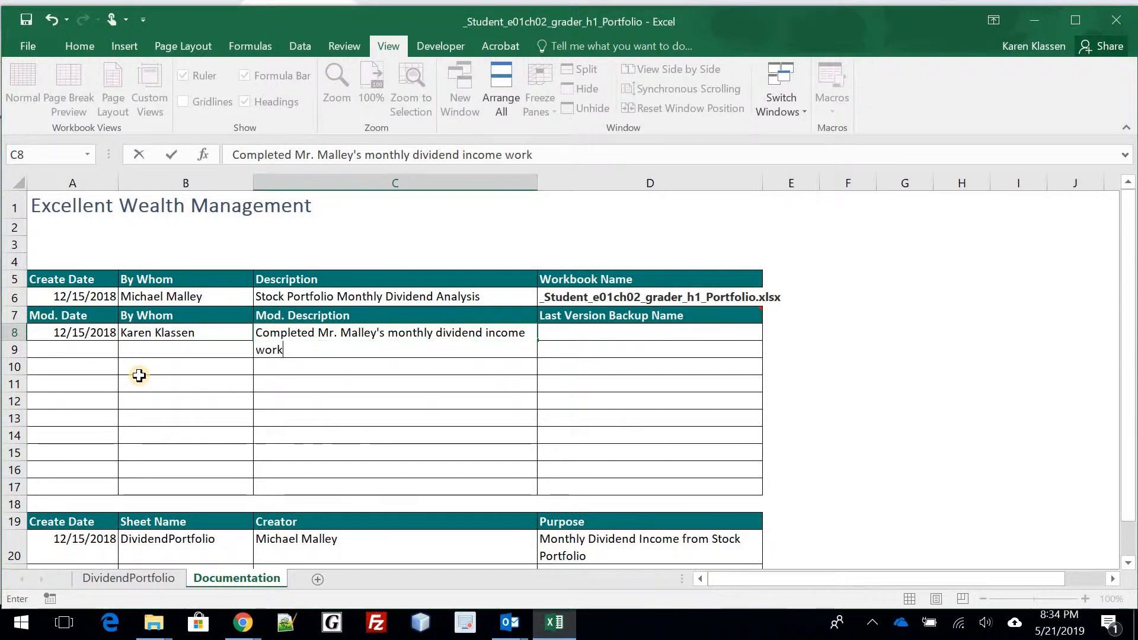
type("sheet")
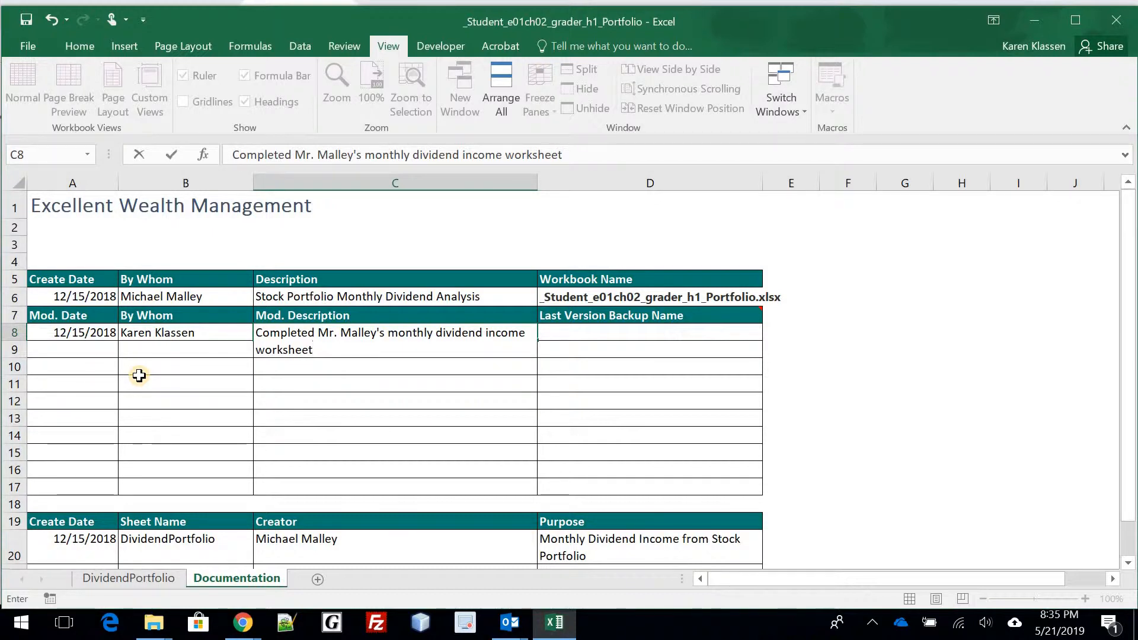
key("Home")
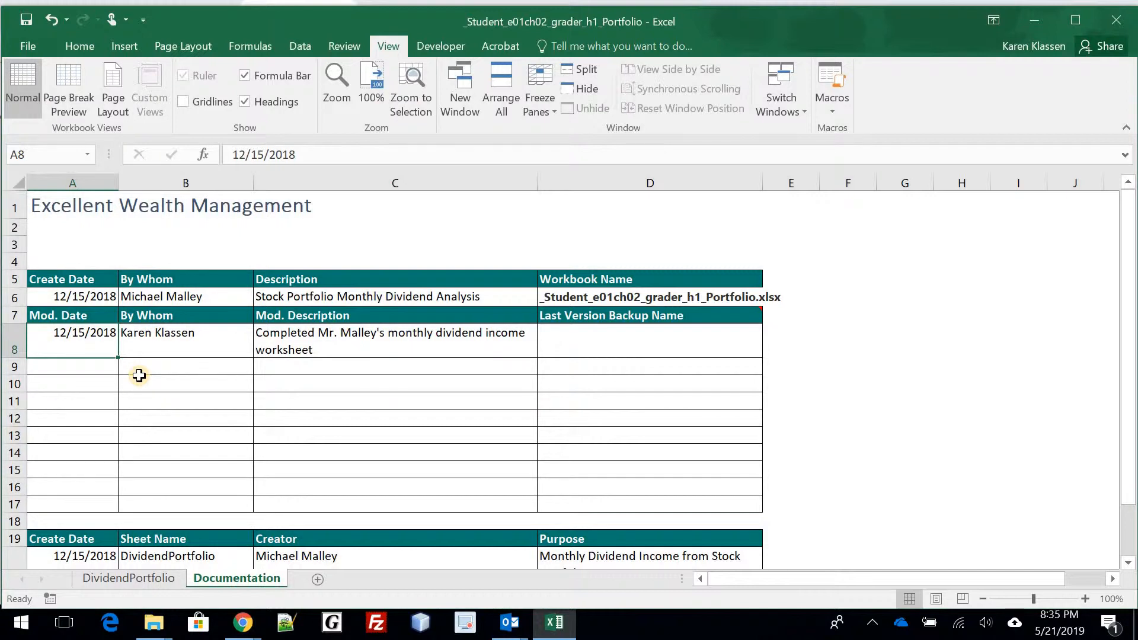
Spell-check the Documentation worksheet from cell A1, ignoring once each flagged surname and the word DividendPortfolio
key("ctrl+Home")
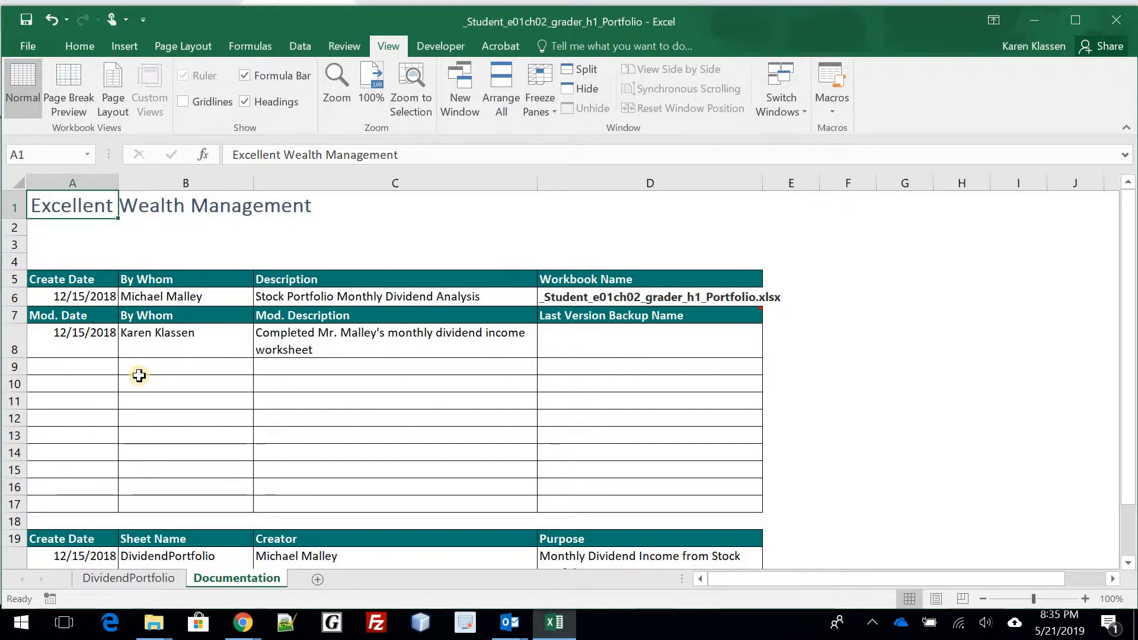
left_click(245, 364)
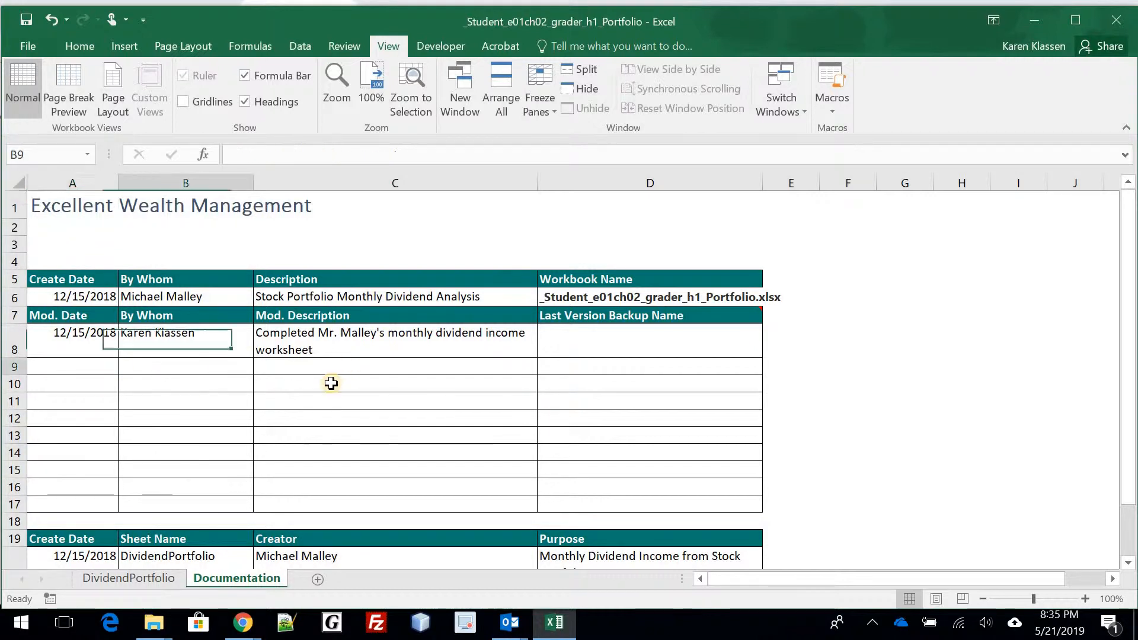
left_click(74, 212)
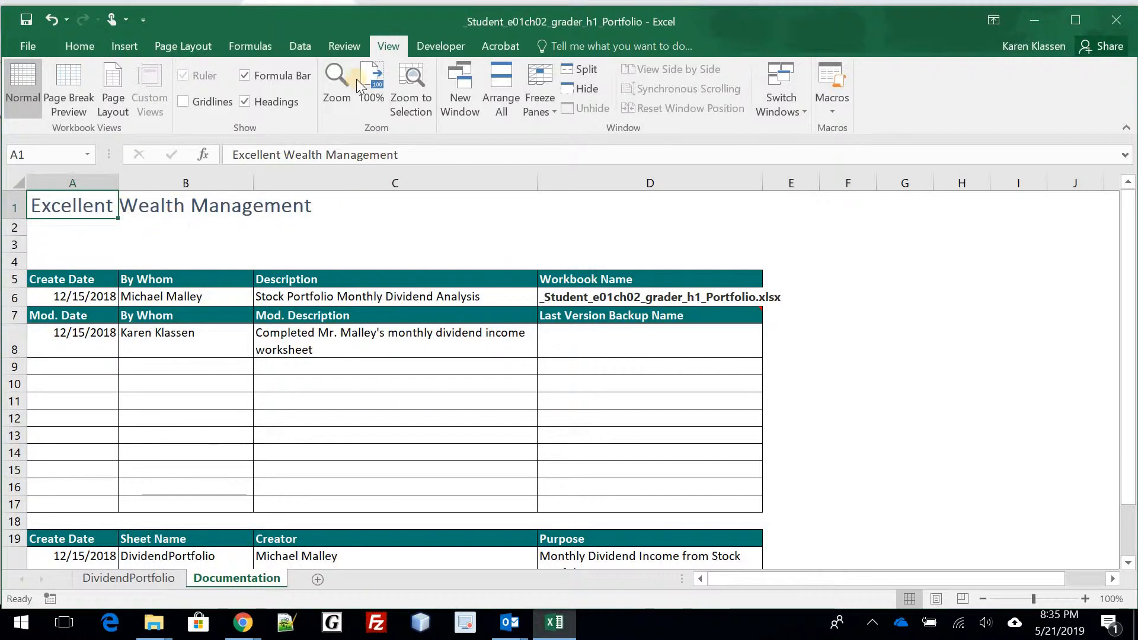
left_click(345, 44)
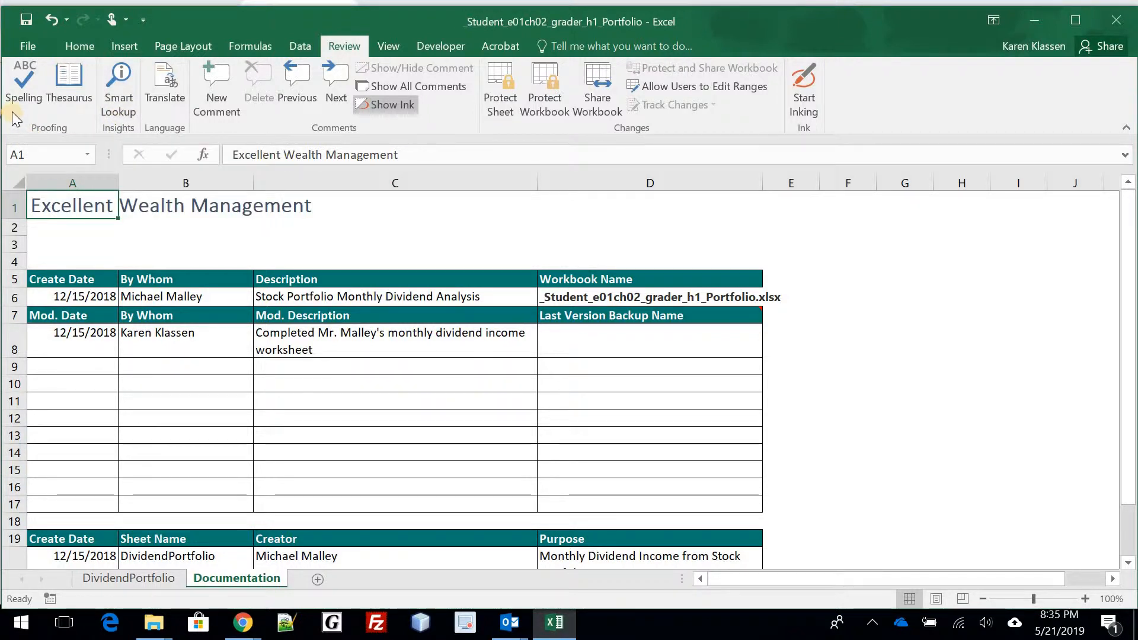
left_click(21, 95)
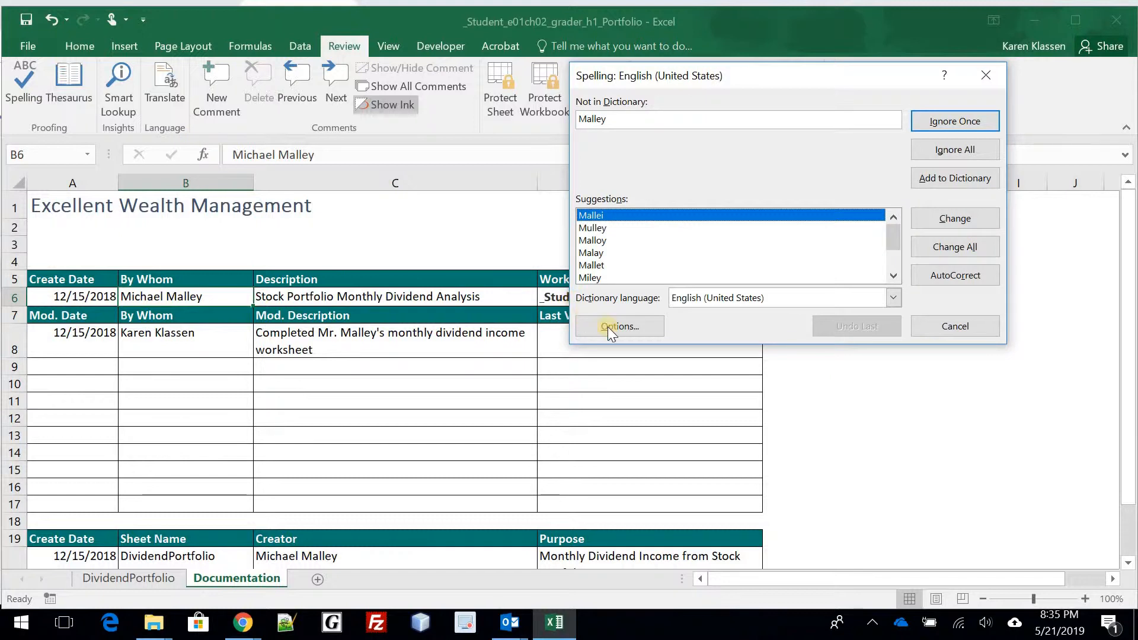
left_click(610, 328)
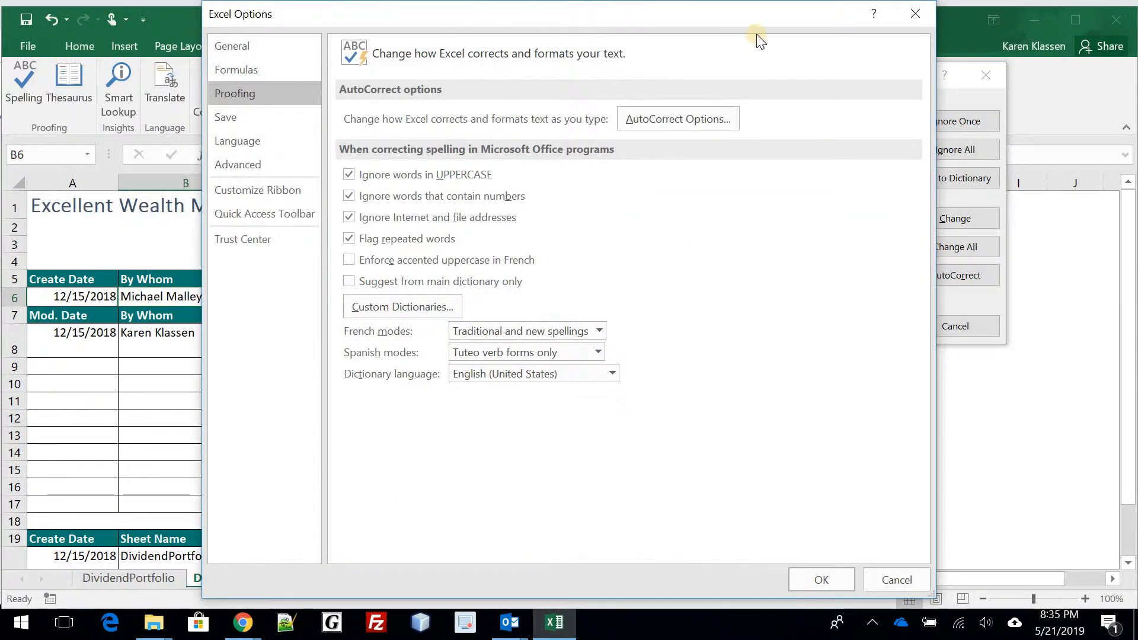
left_click(915, 14)
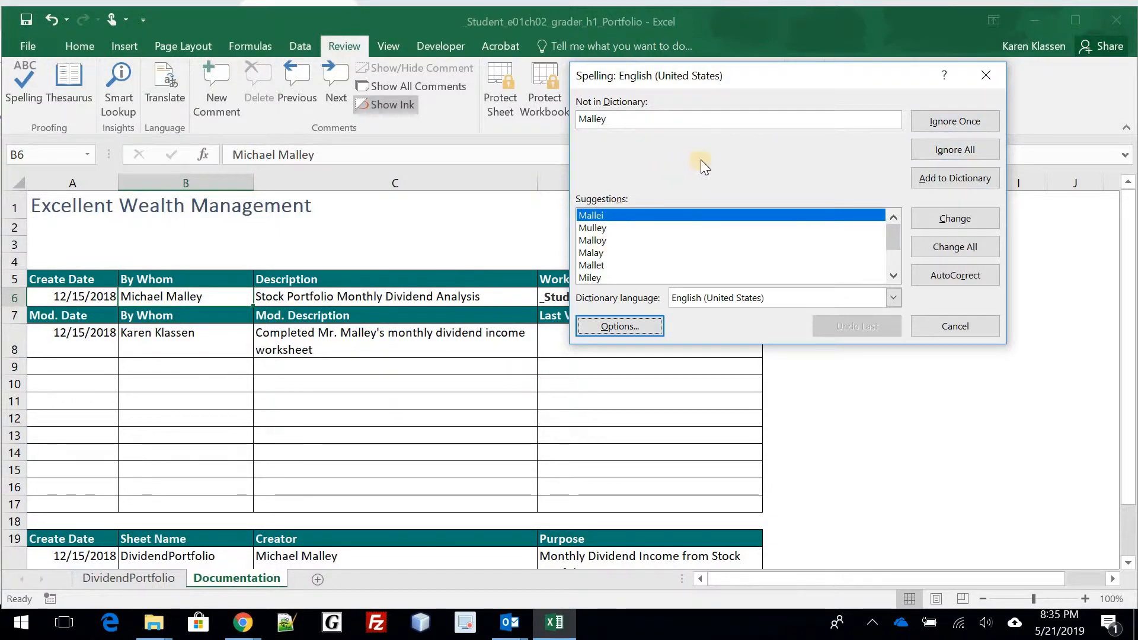
left_click(956, 122)
left_click(959, 122)
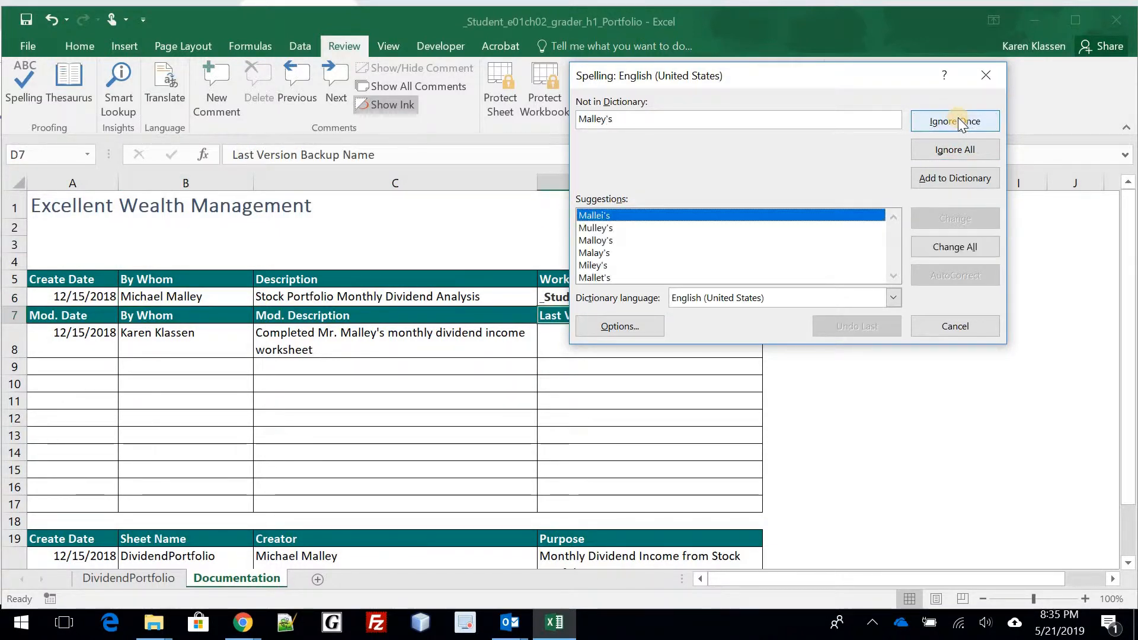
left_click(959, 121)
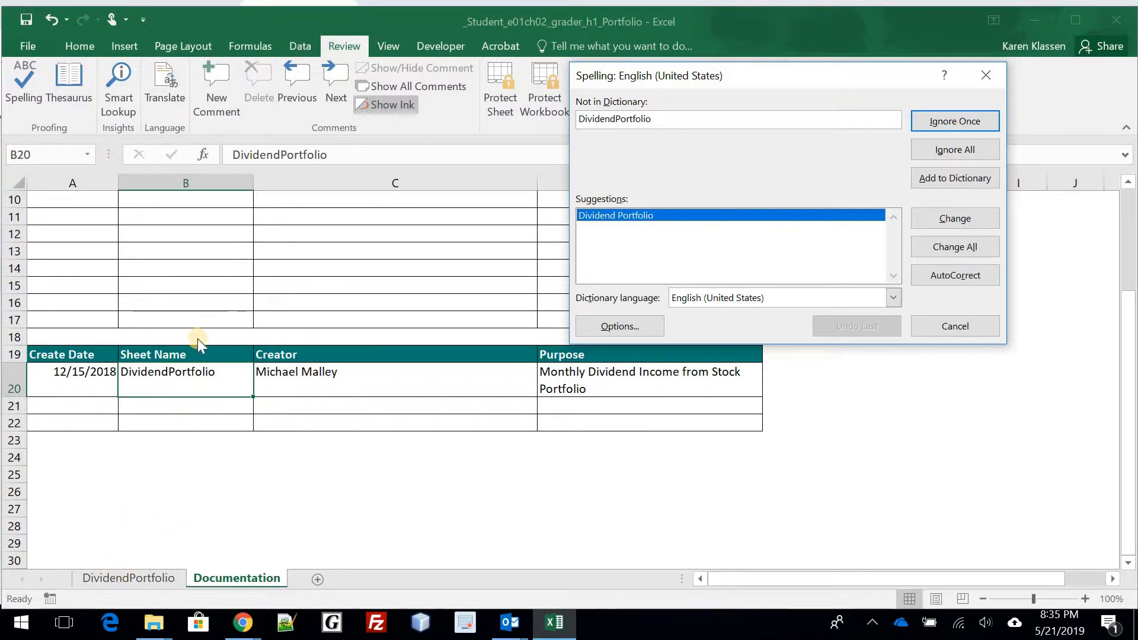
left_click(967, 120)
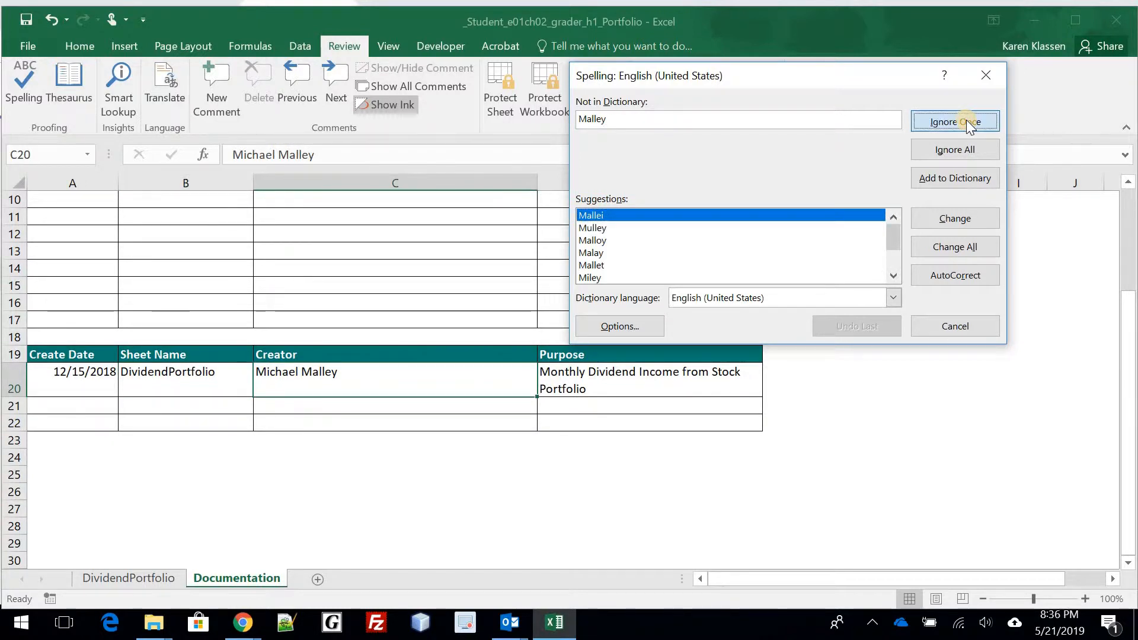
left_click(967, 120)
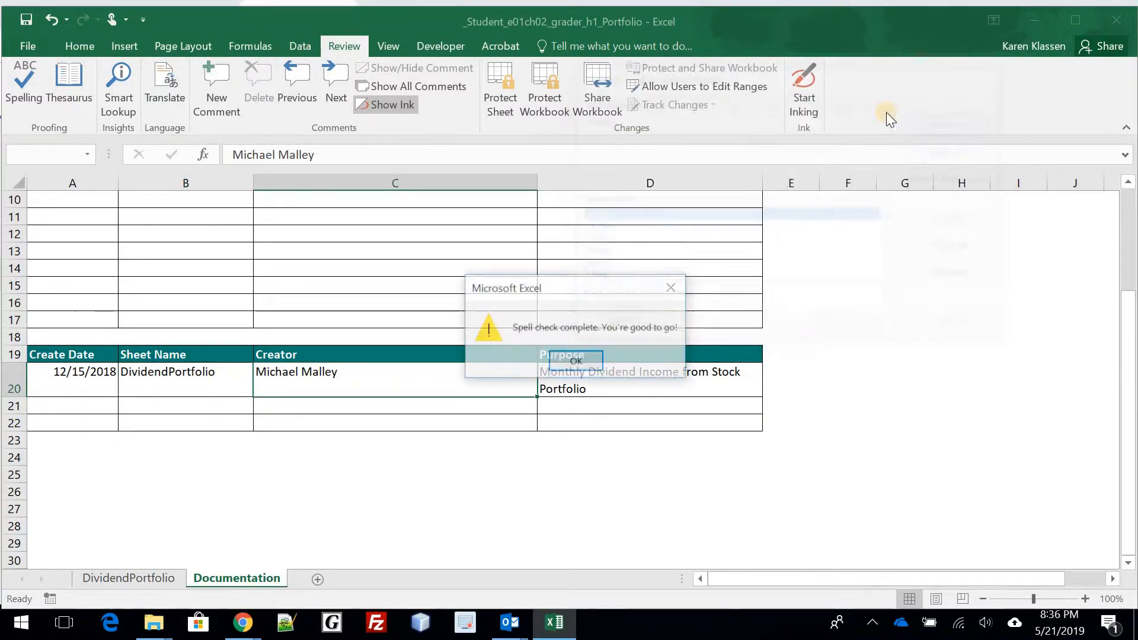
left_click(577, 360)
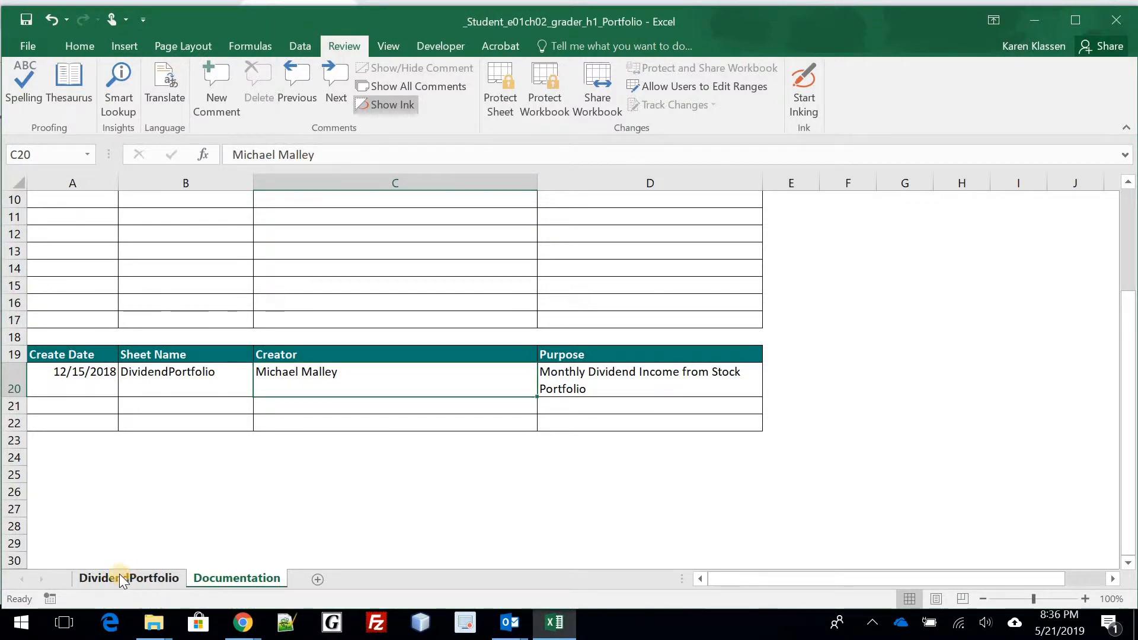
Spell-check the DividendPortfolio worksheet from cell A1, ignoring HiTENd once and correcting the misspelled word in A8 to Received
left_click(120, 578)
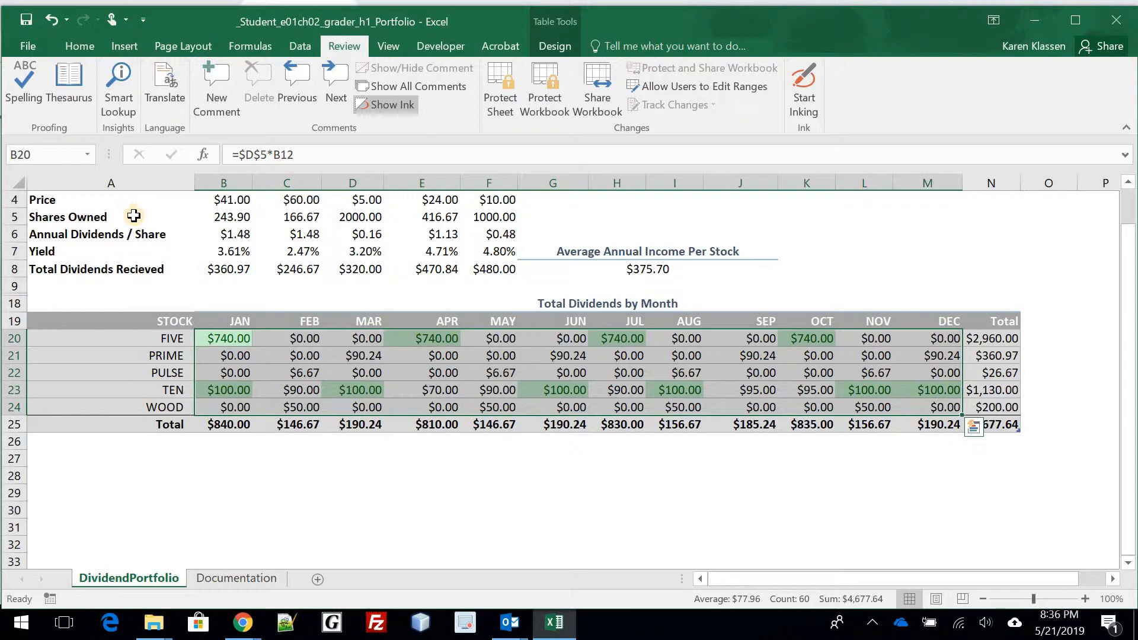
key("ctrl+Home")
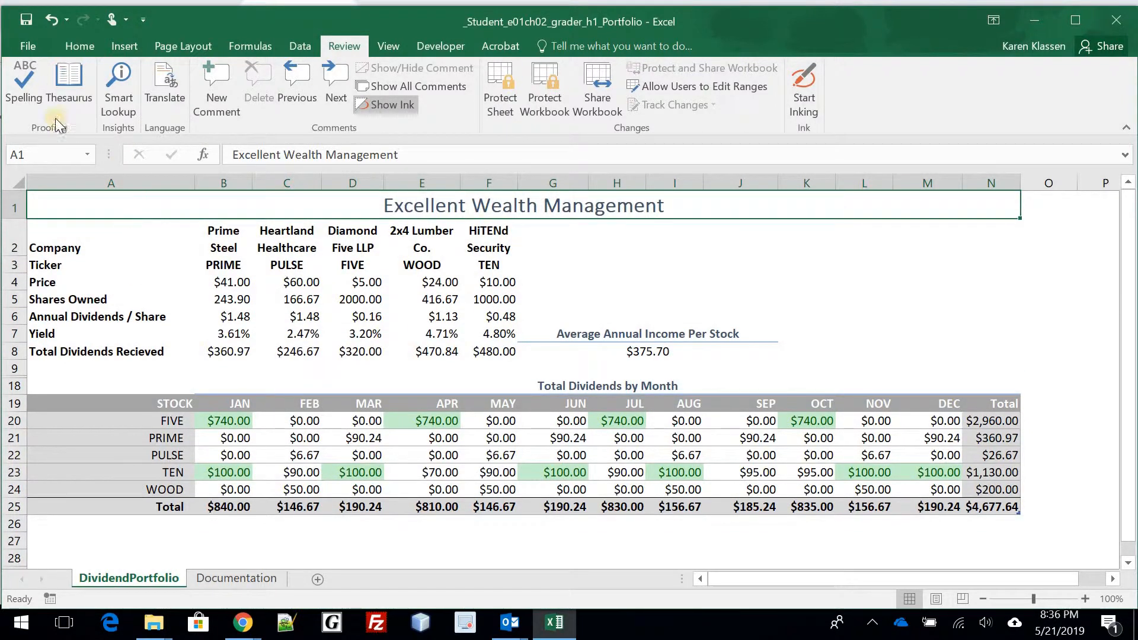
left_click(24, 83)
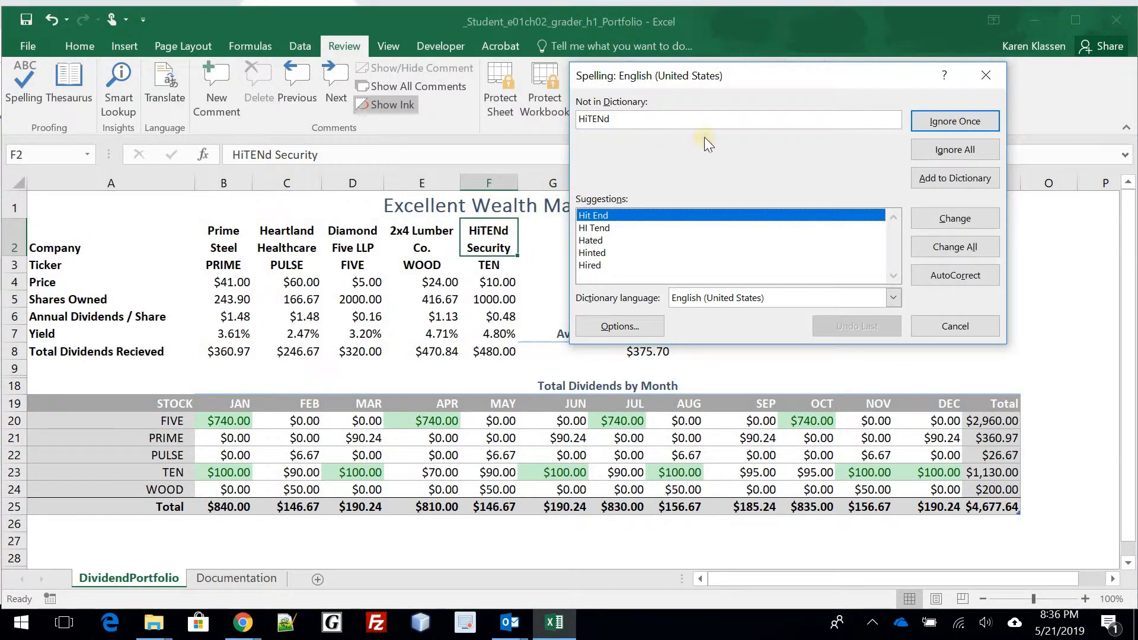
left_click(963, 122)
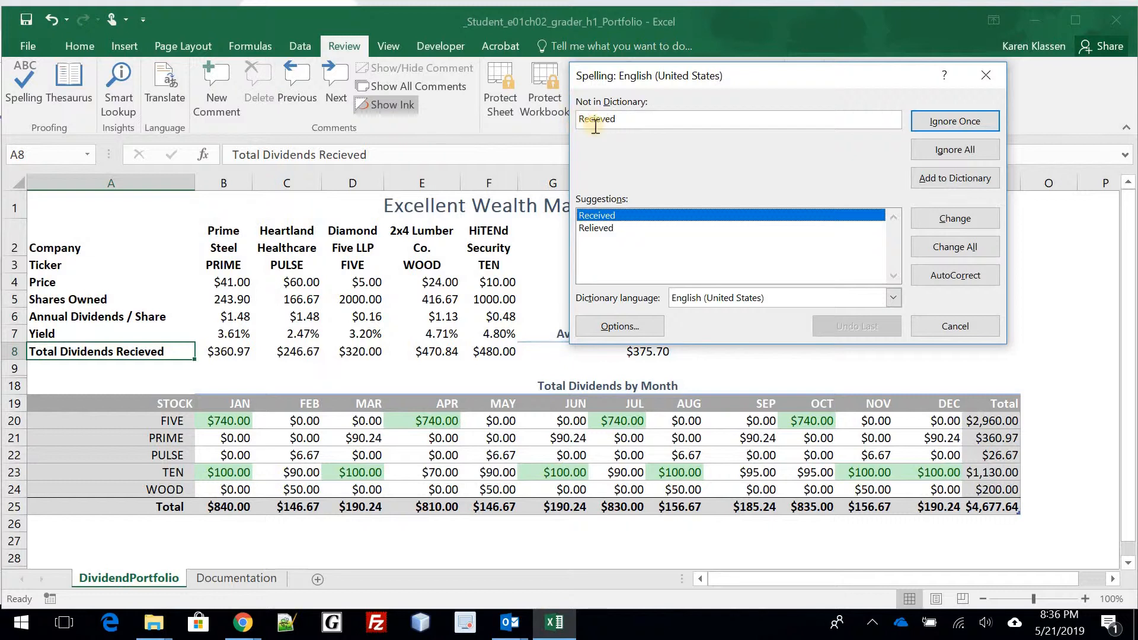
left_click(596, 229)
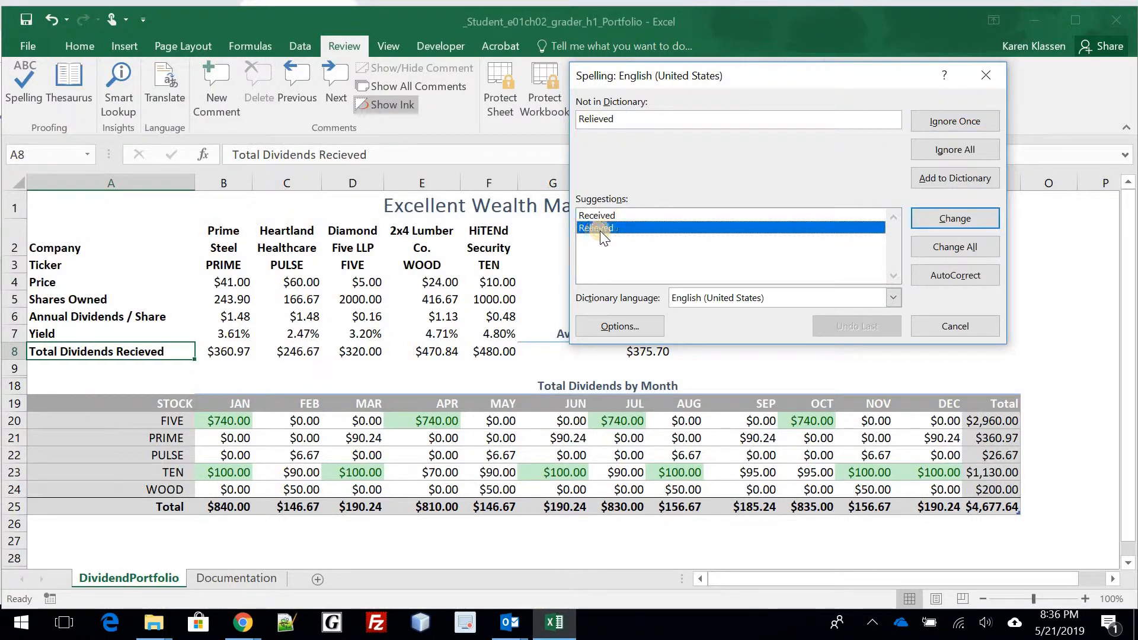
left_click(605, 215)
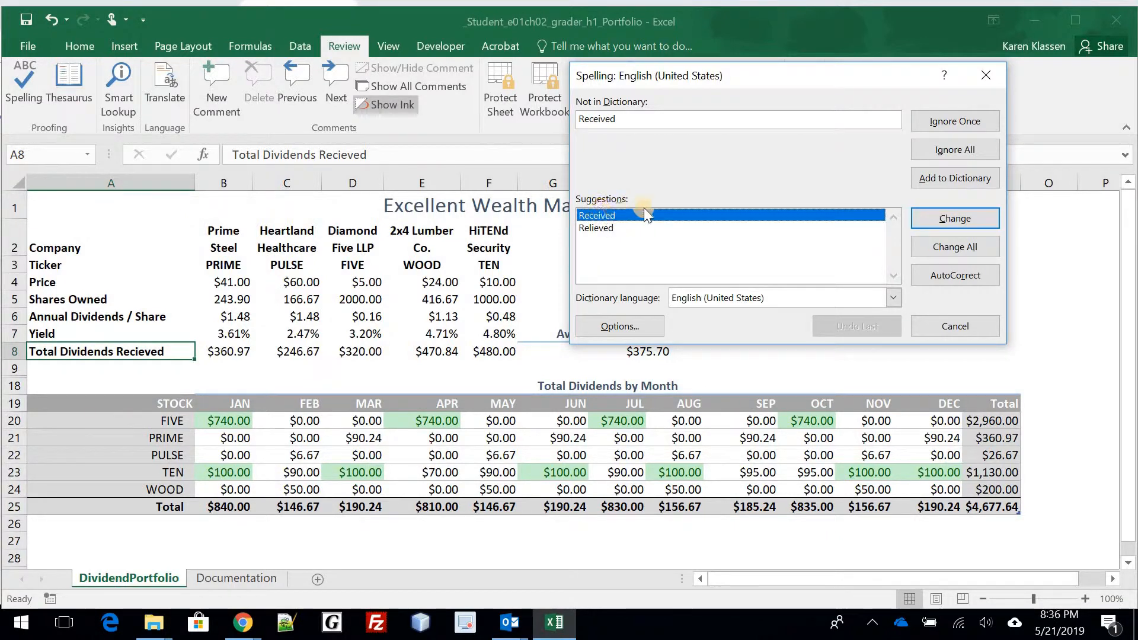
left_click(962, 217)
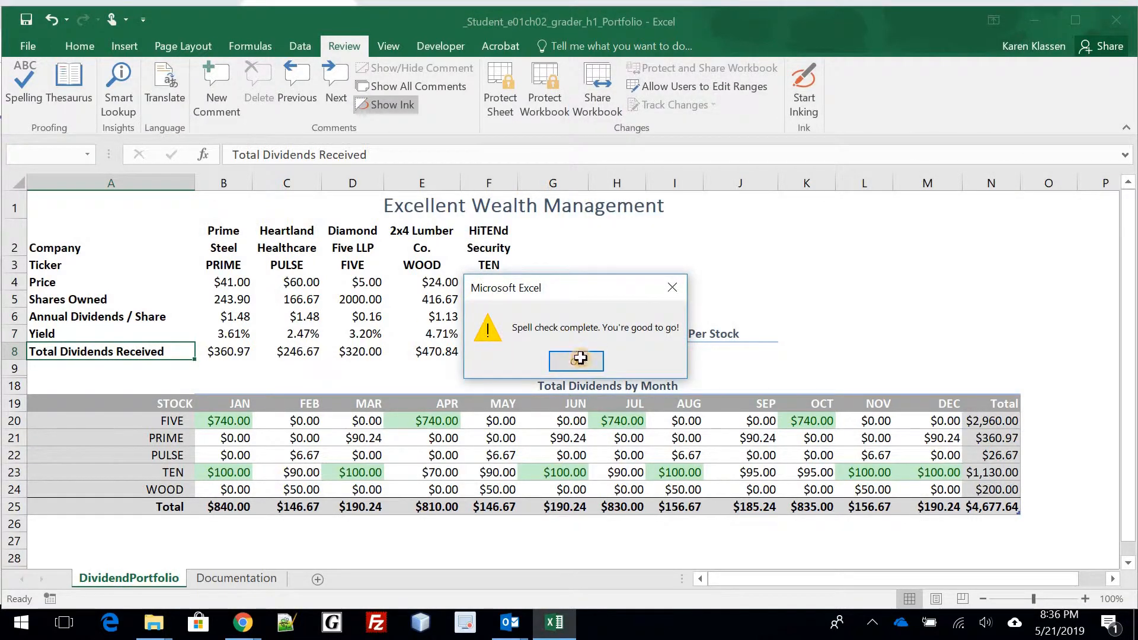
left_click(576, 361)
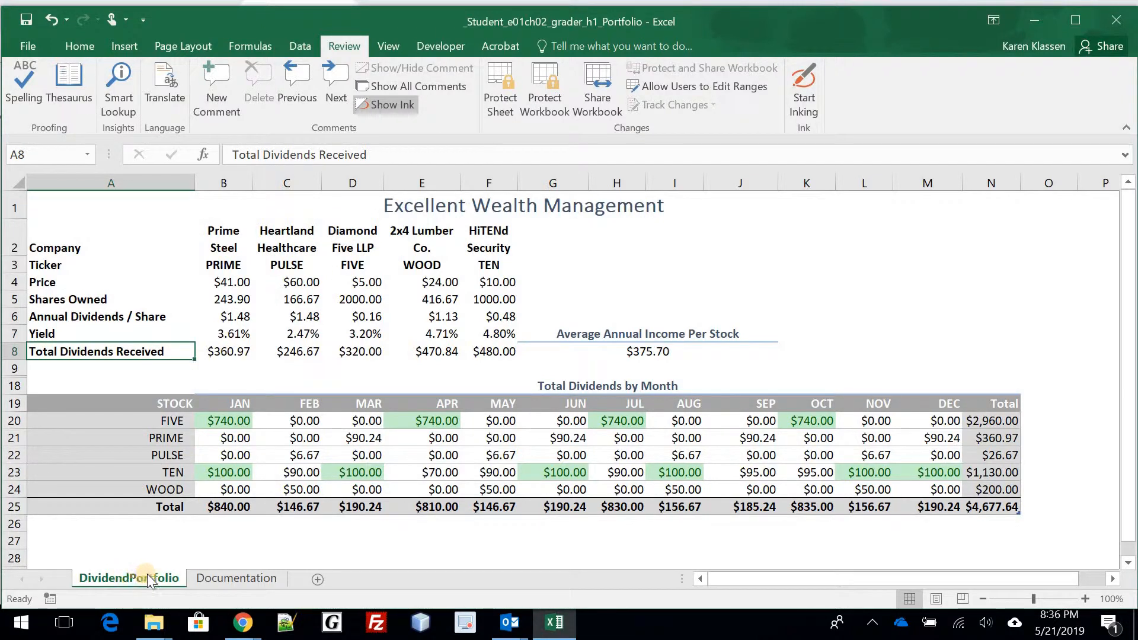
Group the DividendPortfolio and Documentation worksheets and set both to landscape orientation, scaled to 1 page wide
left_click(258, 578, "ctrl")
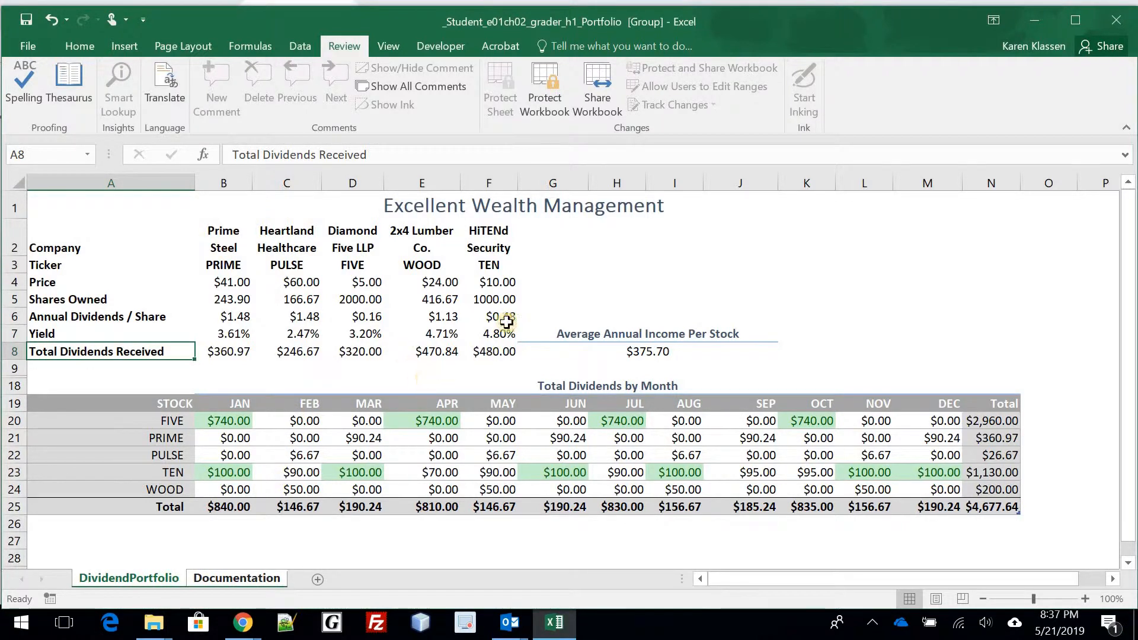
left_click(189, 46)
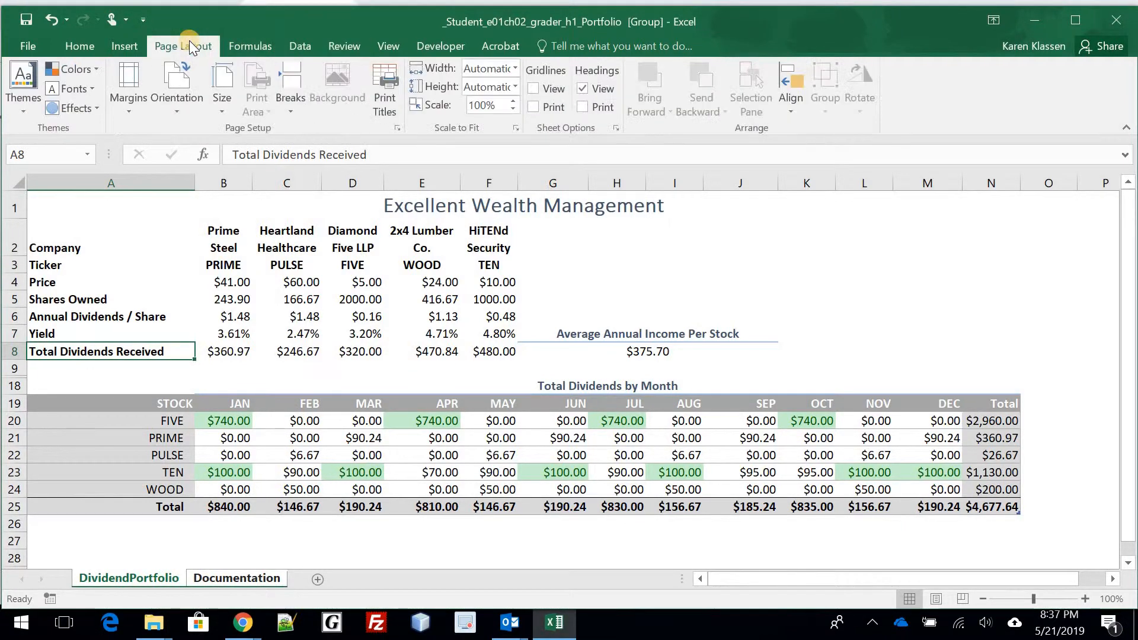
left_click(179, 109)
left_click(195, 166)
left_click(514, 69)
left_click(501, 103)
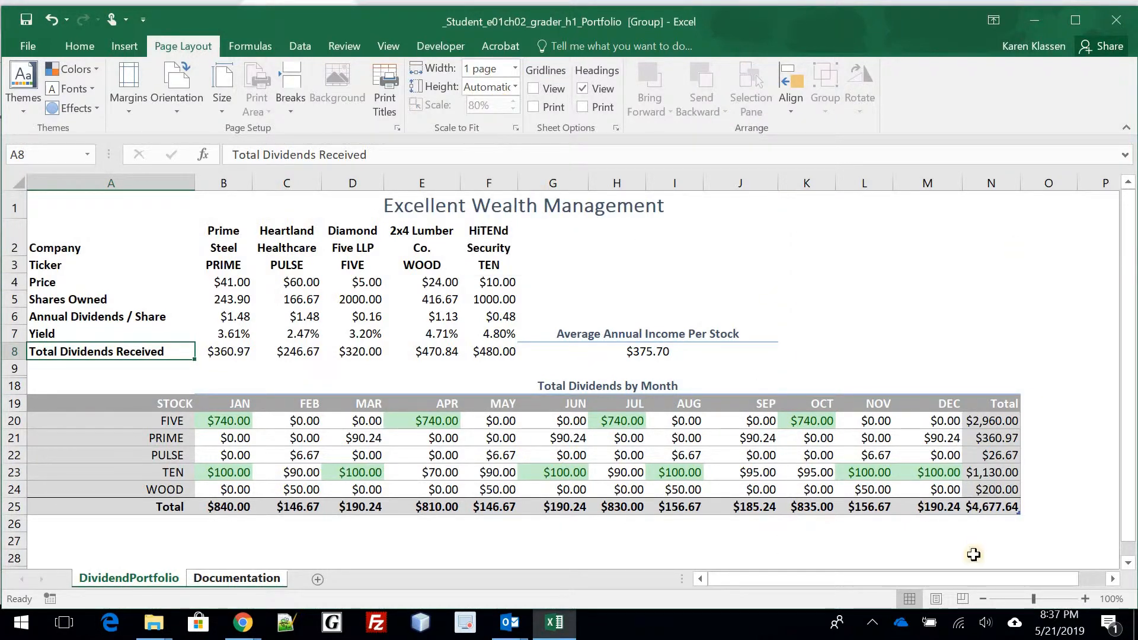
Ungroup the DividendPortfolio and Documentation worksheets, leaving Documentation as the active sheet
left_click_drag(969, 585, 931, 601)
right_click(245, 578)
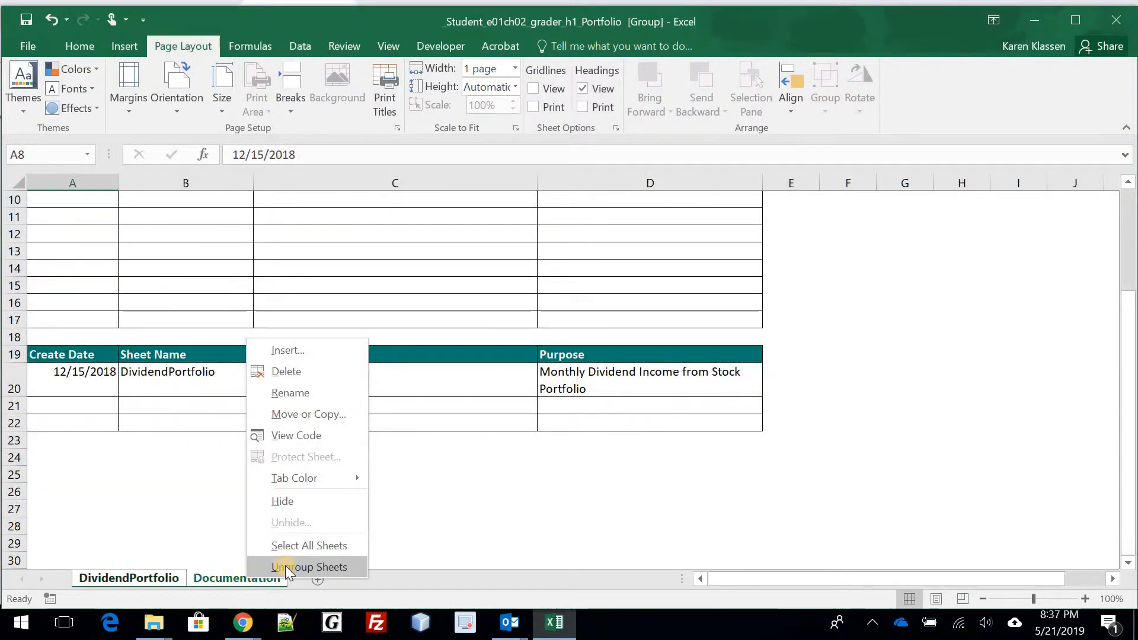
left_click(286, 566)
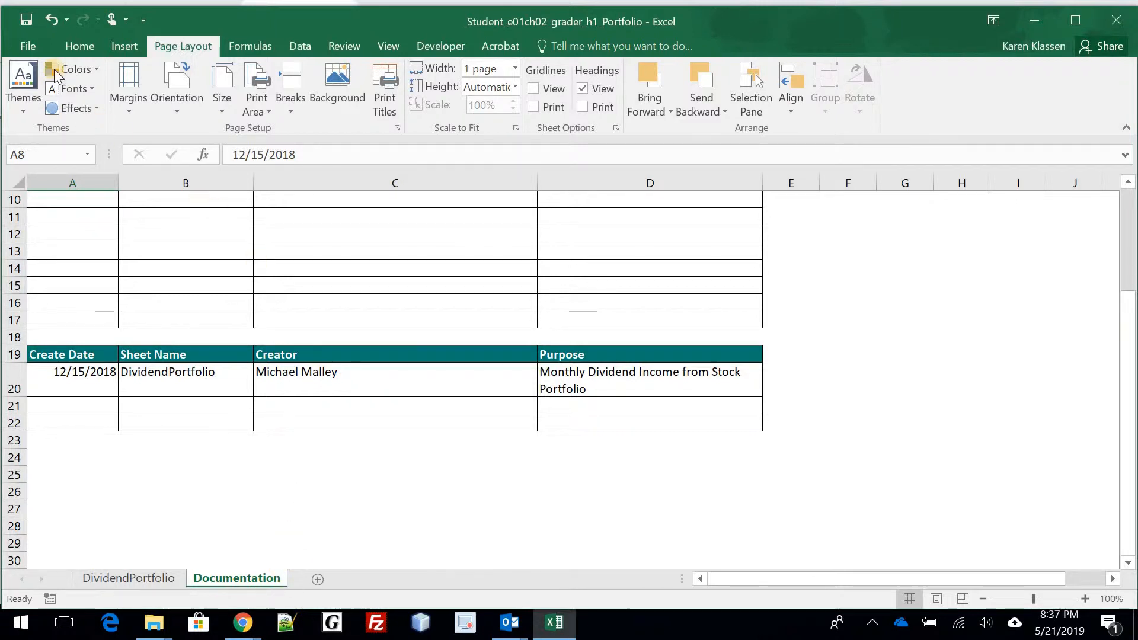
Preview the printout of the entire workbook, check both pages, and return to the worksheet without printing
left_click(34, 45)
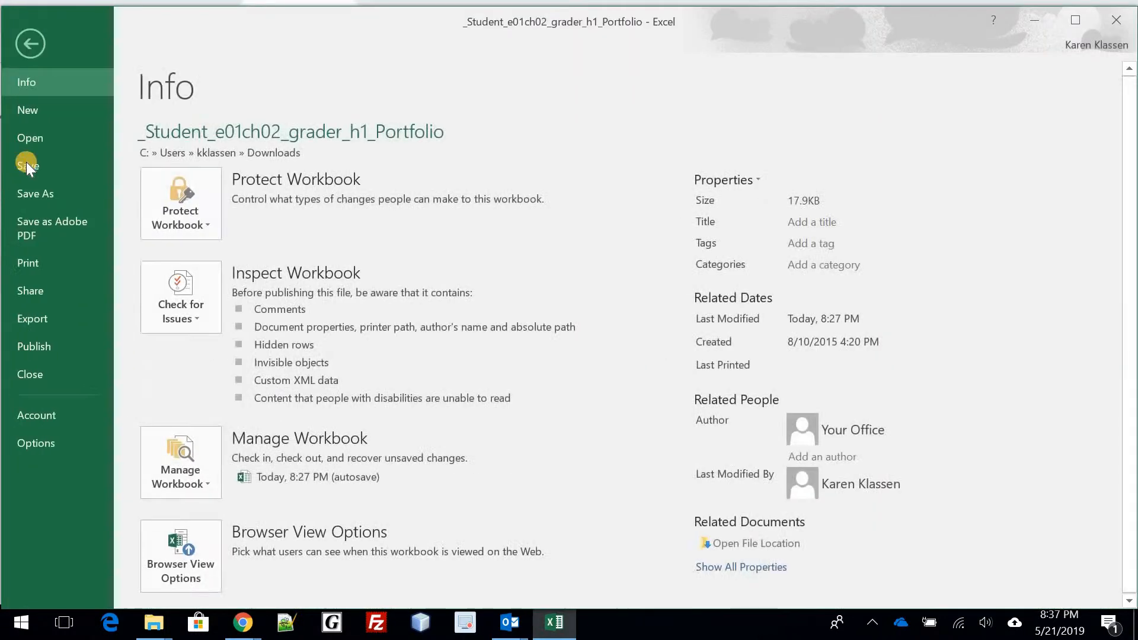
left_click(33, 263)
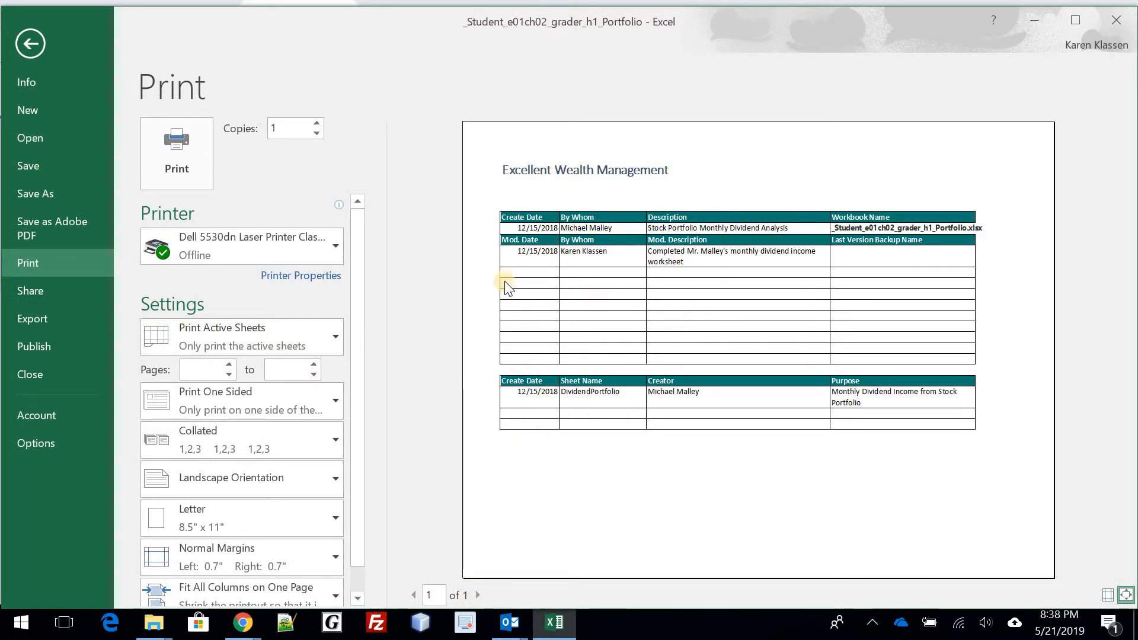
left_click(331, 340)
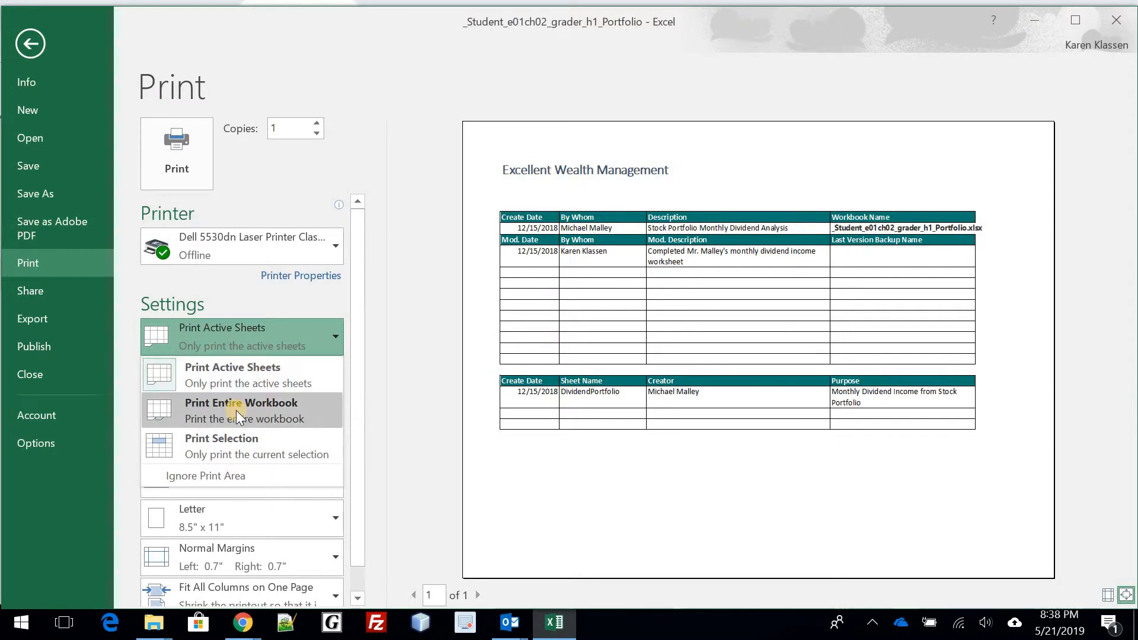
left_click(236, 410)
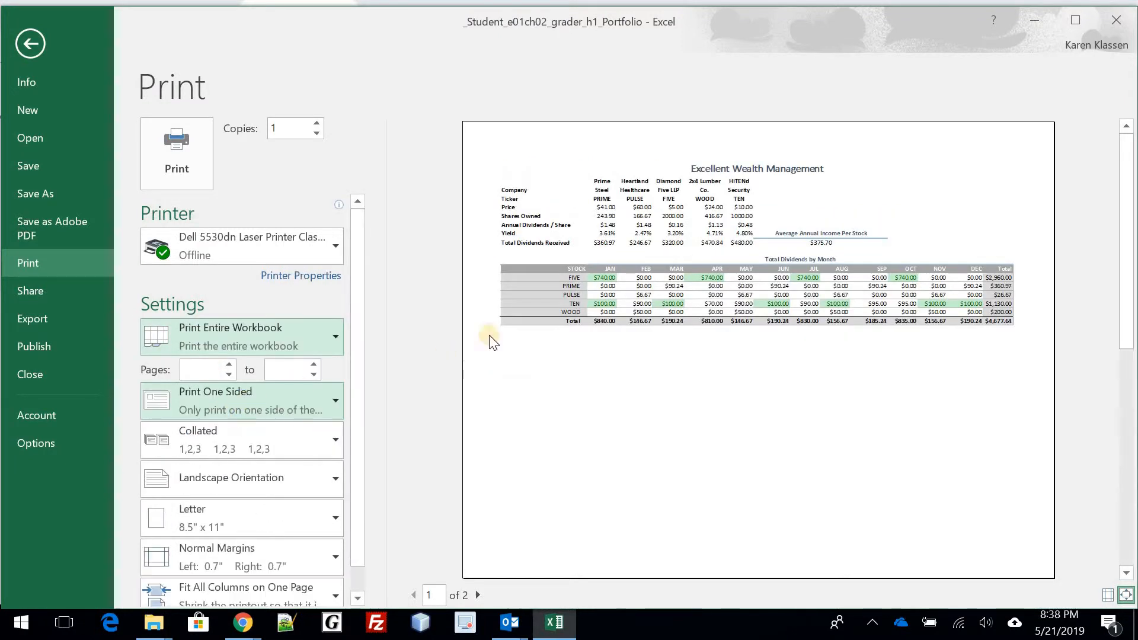
left_click(478, 595)
left_click(415, 595)
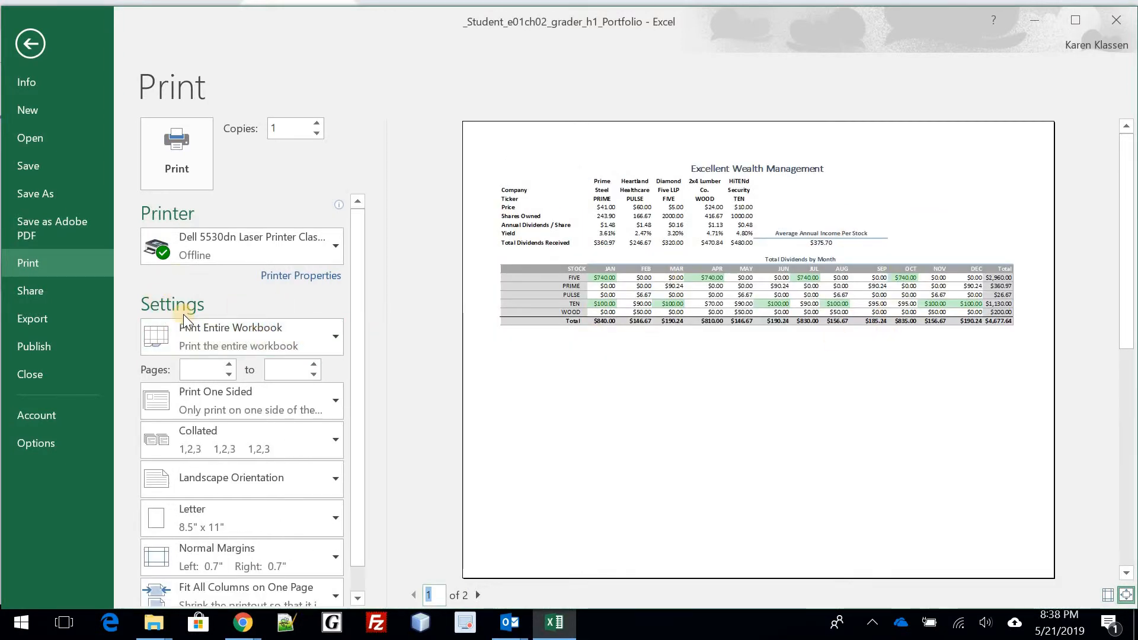
left_click(31, 41)
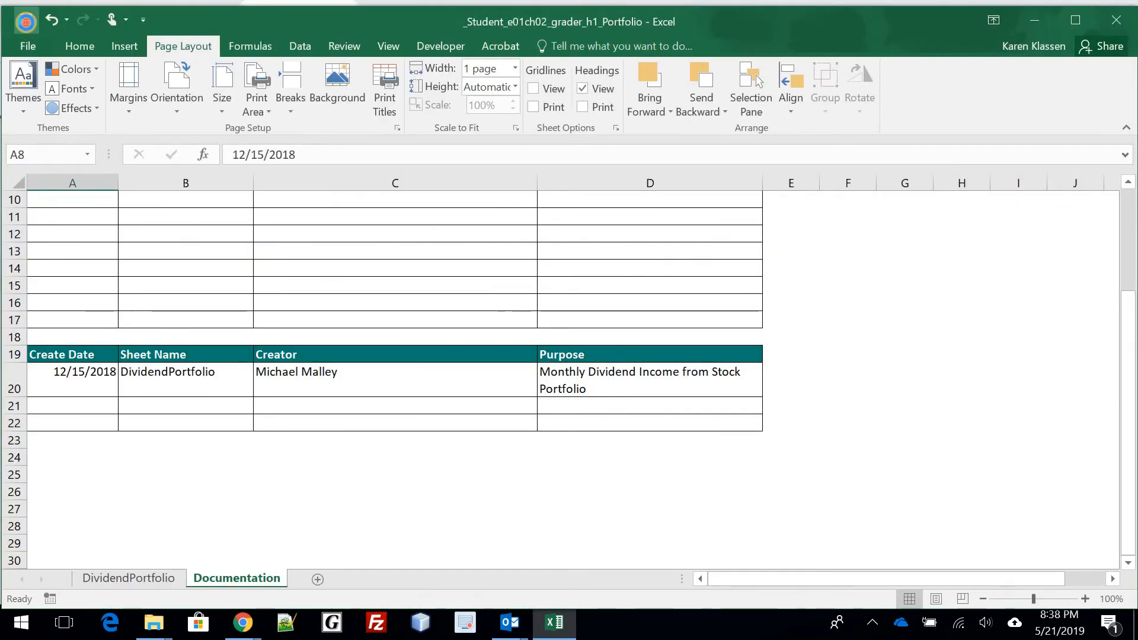
Save the portfolio workbook and close it
left_click(26, 23)
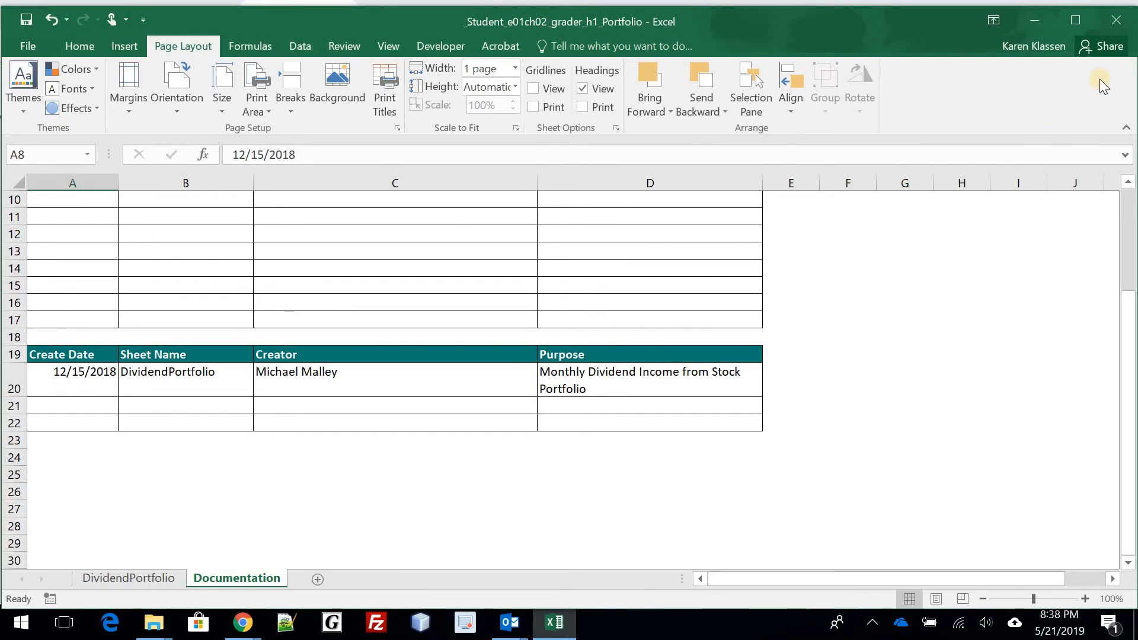
left_click(1117, 26)
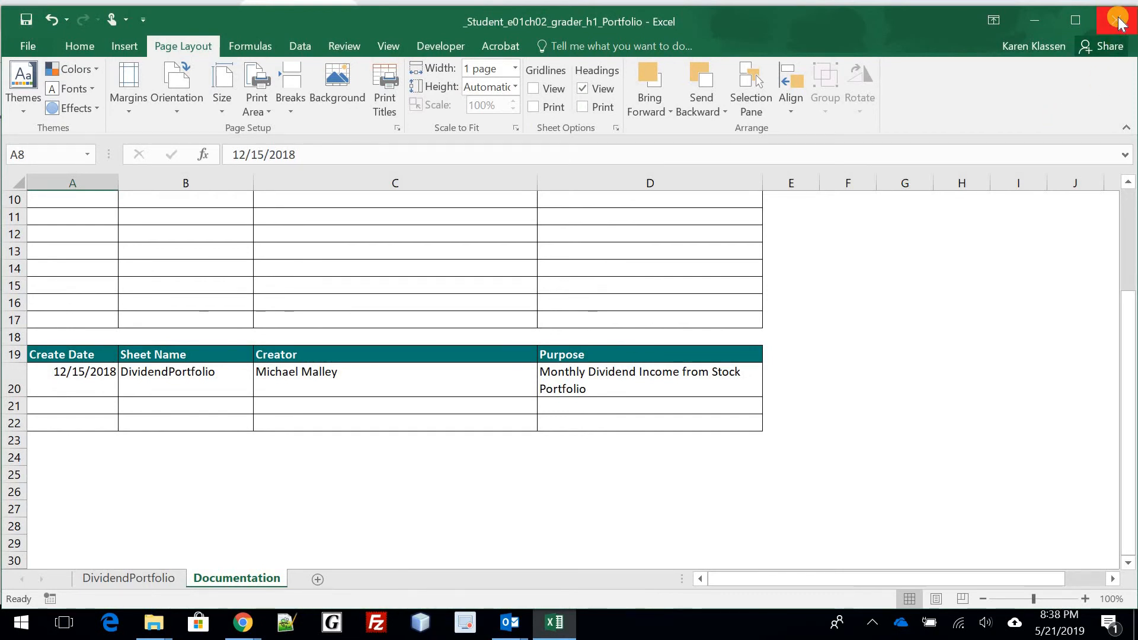
left_click(1117, 18)
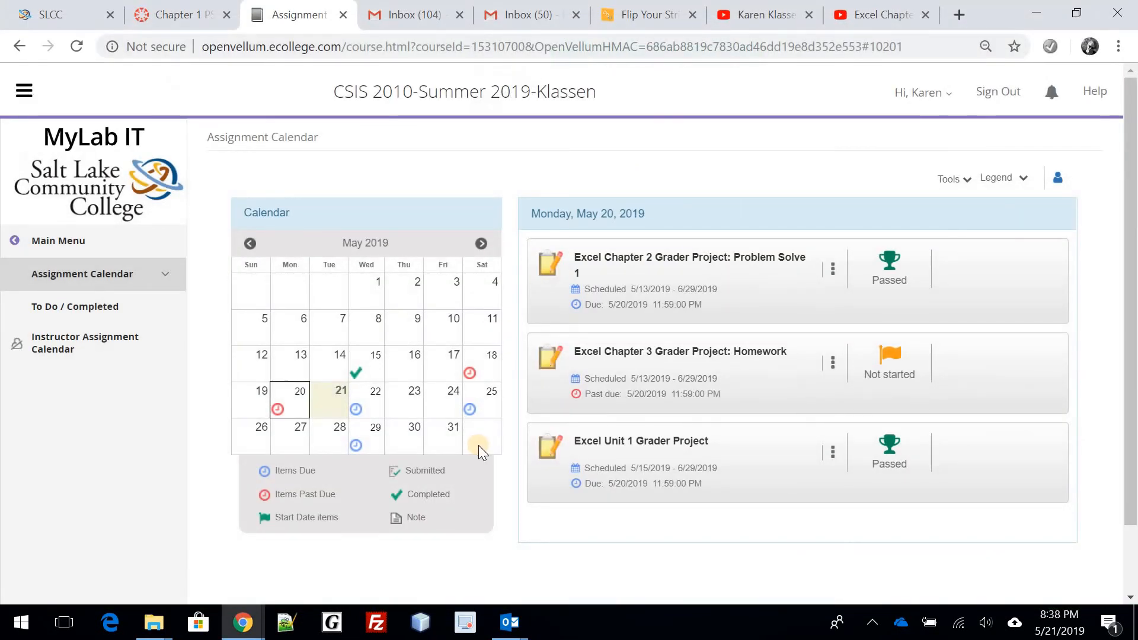